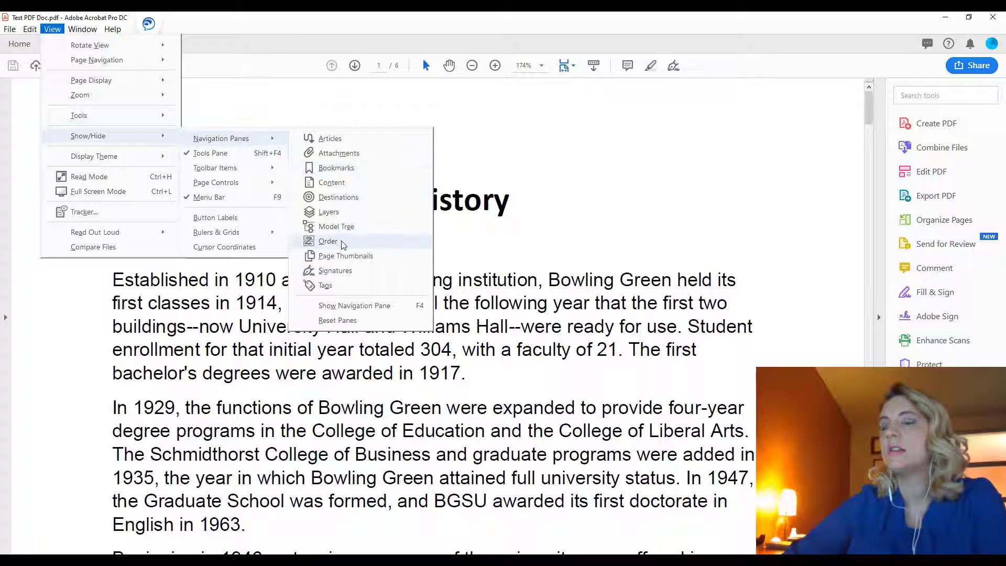
- Show the Order pane and the Tags pane for the PDF, and look over the document's tag tree
left_click(328, 241)
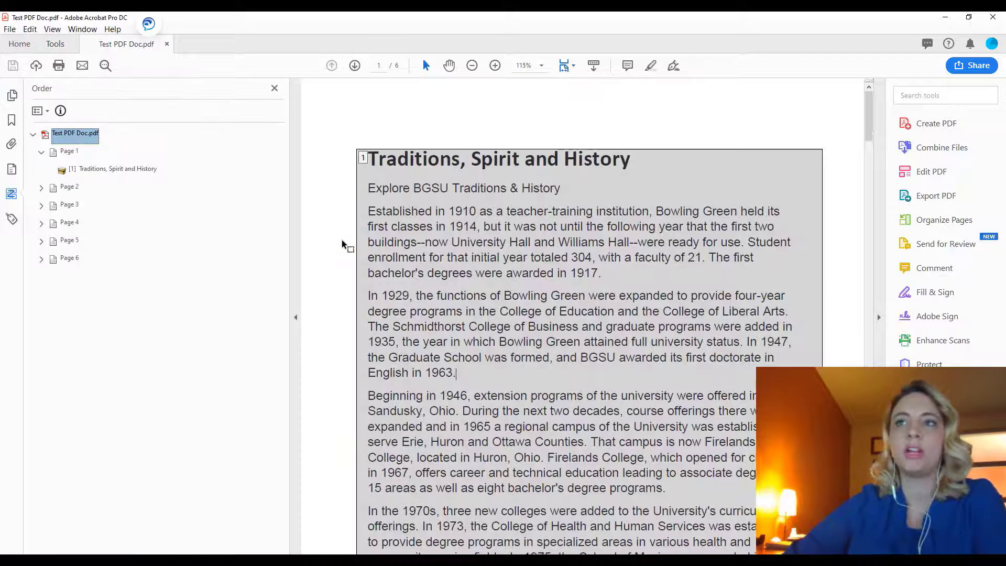
left_click(53, 30)
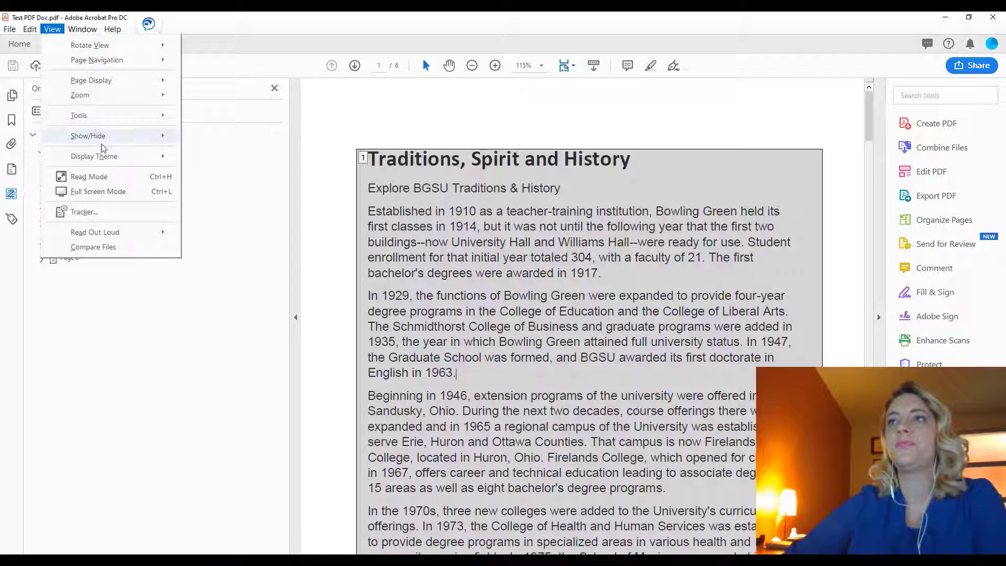
mouse_move(101, 141)
mouse_move(224, 144)
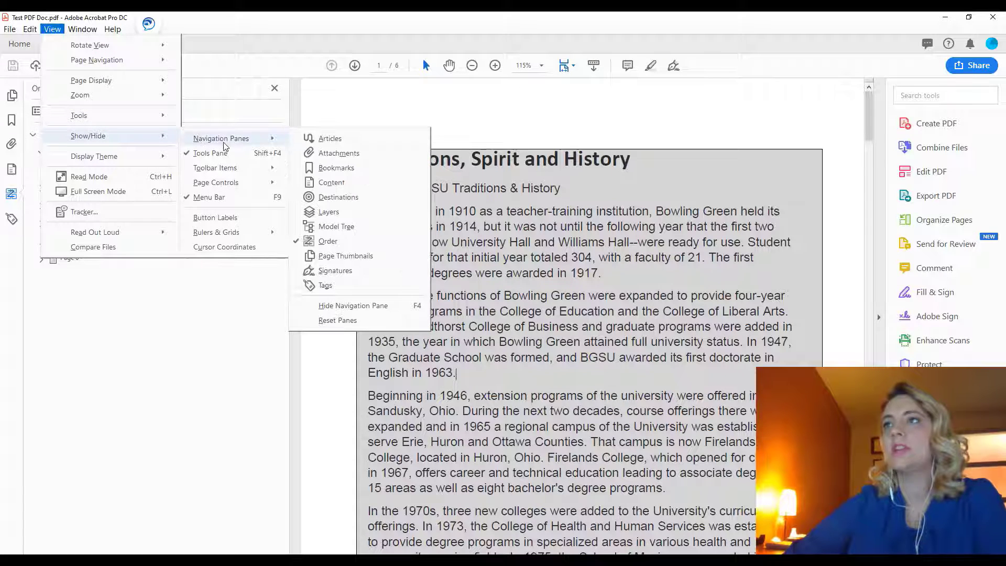
left_click(324, 288)
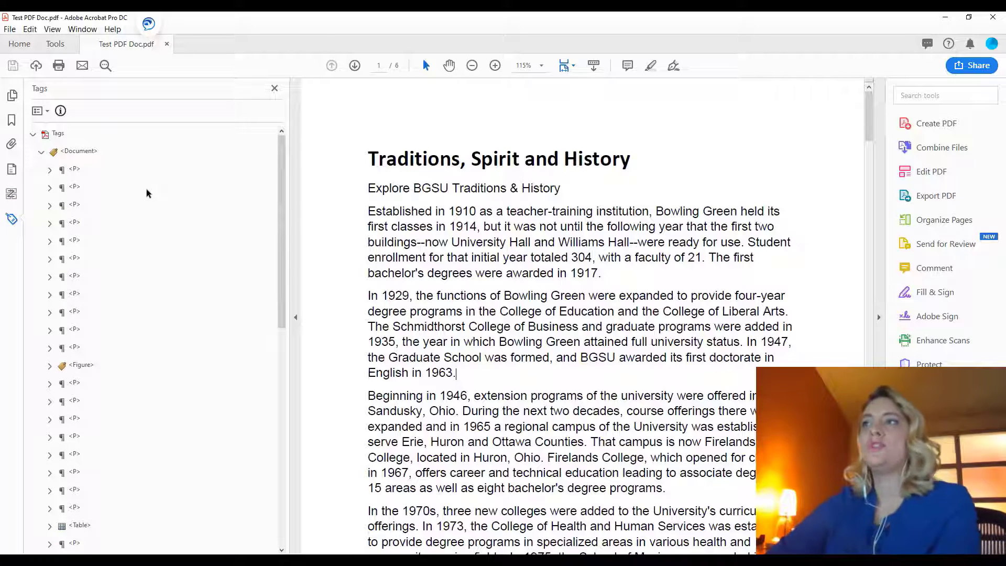
scroll(602, 352, "down", 1)
scroll(602, 351, "up", 1)
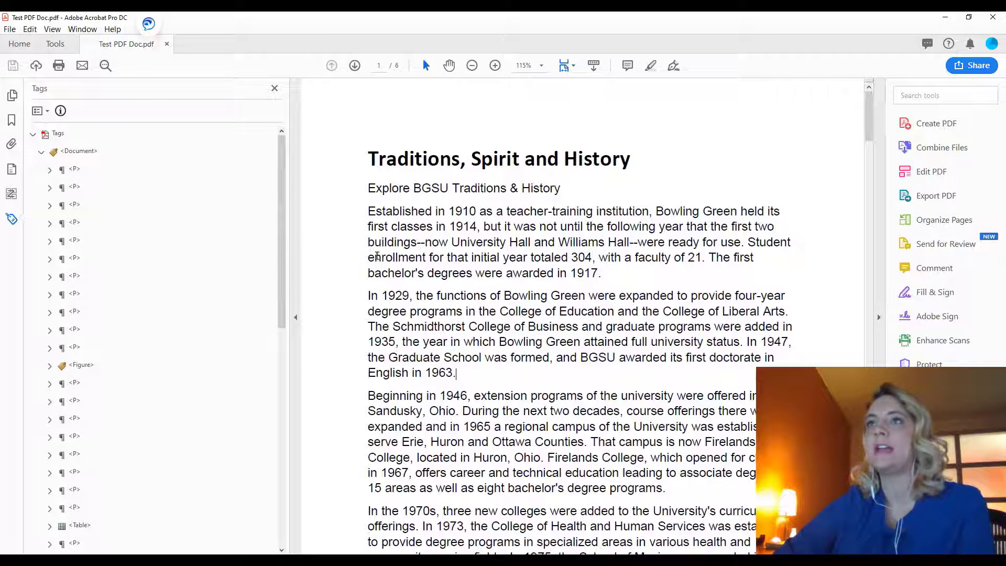
- Run a full accessibility check on all pages of the PDF, with an accessibility report created
left_click(55, 44)
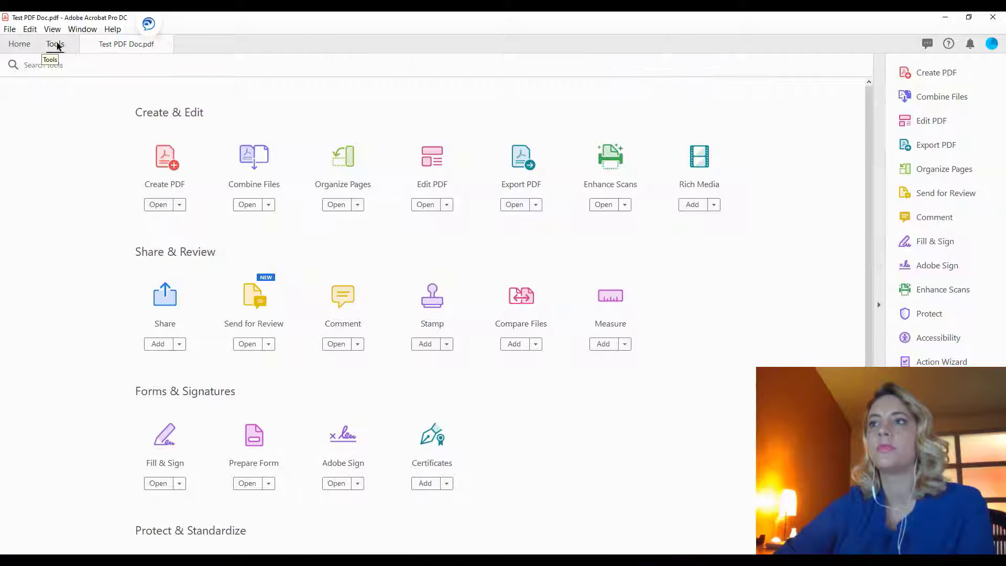
scroll(732, 326, "down", 2)
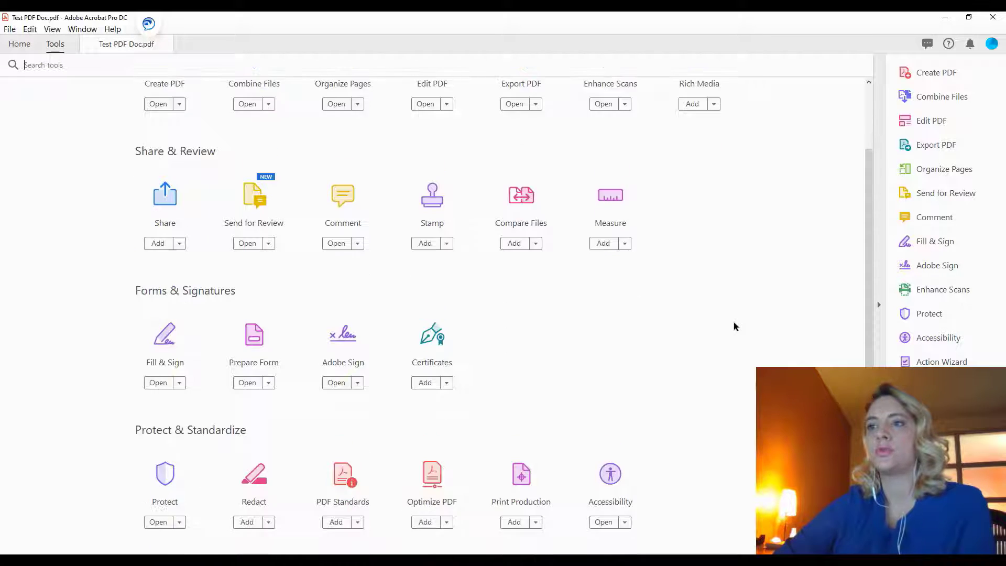
scroll(733, 322, "down", 3)
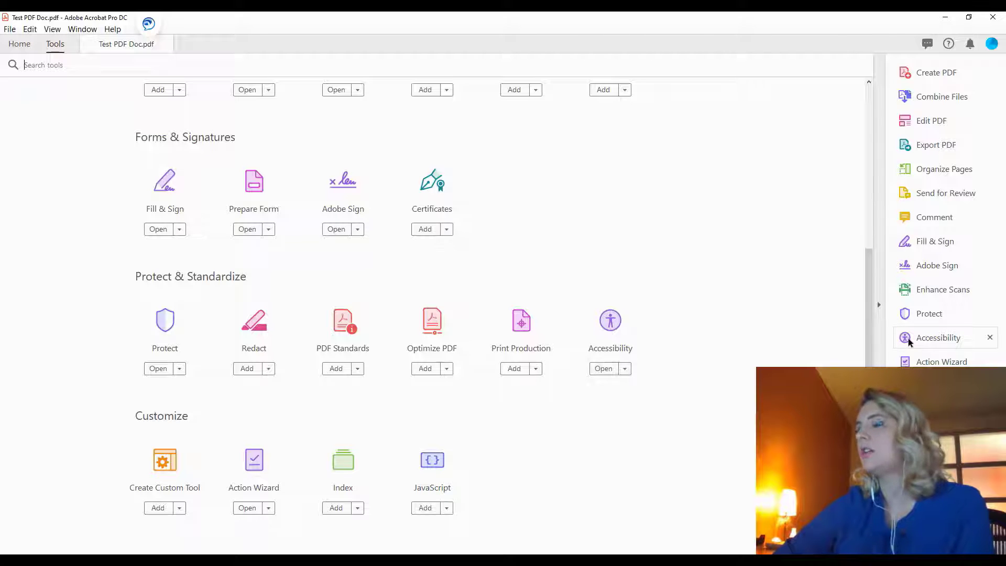
left_click(120, 42)
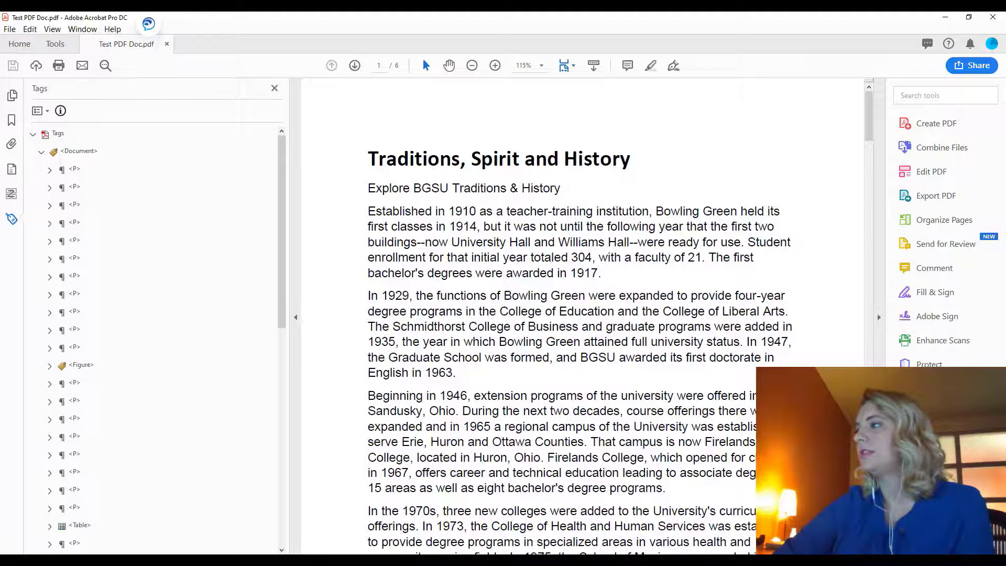
left_click(937, 388)
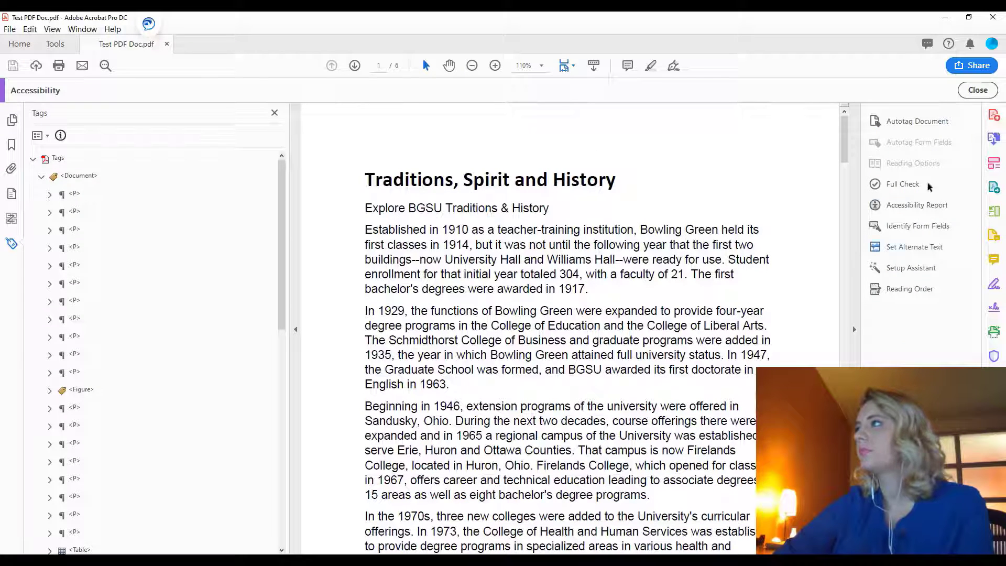
left_click(896, 184)
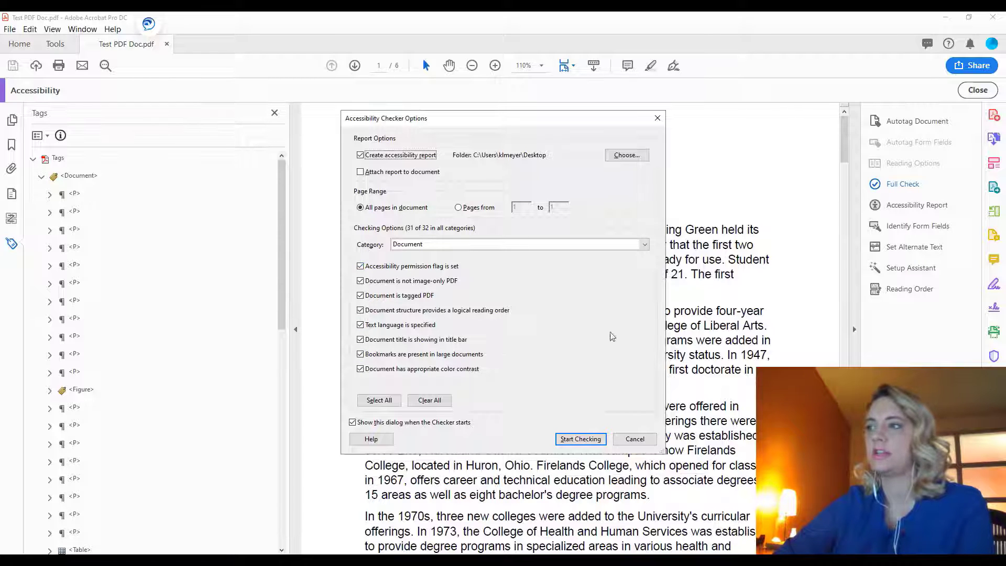
left_click(586, 442)
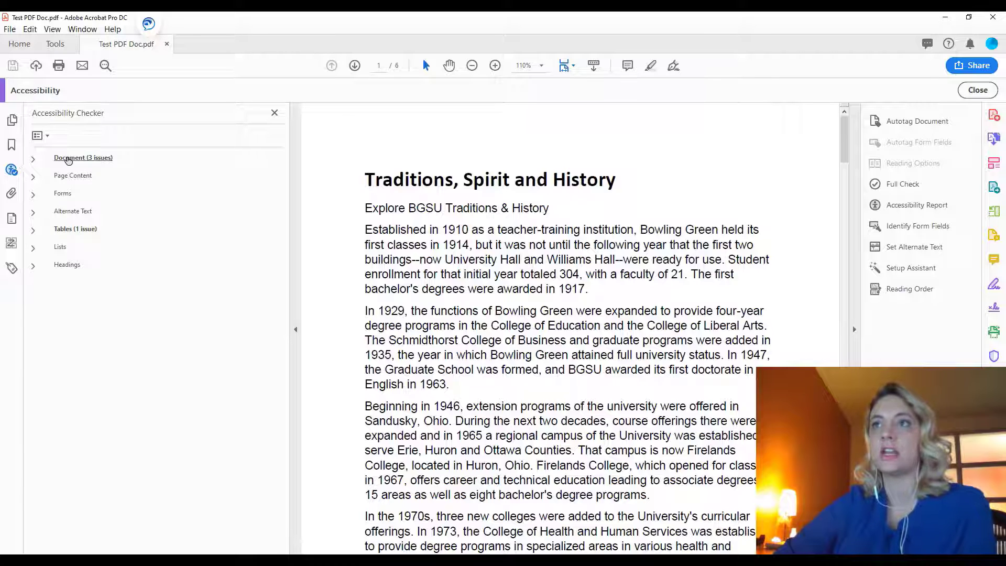
- Examine the individual Document and Tables results of the accessibility check, and collapse both categories again
left_click(68, 158)
left_click(33, 158)
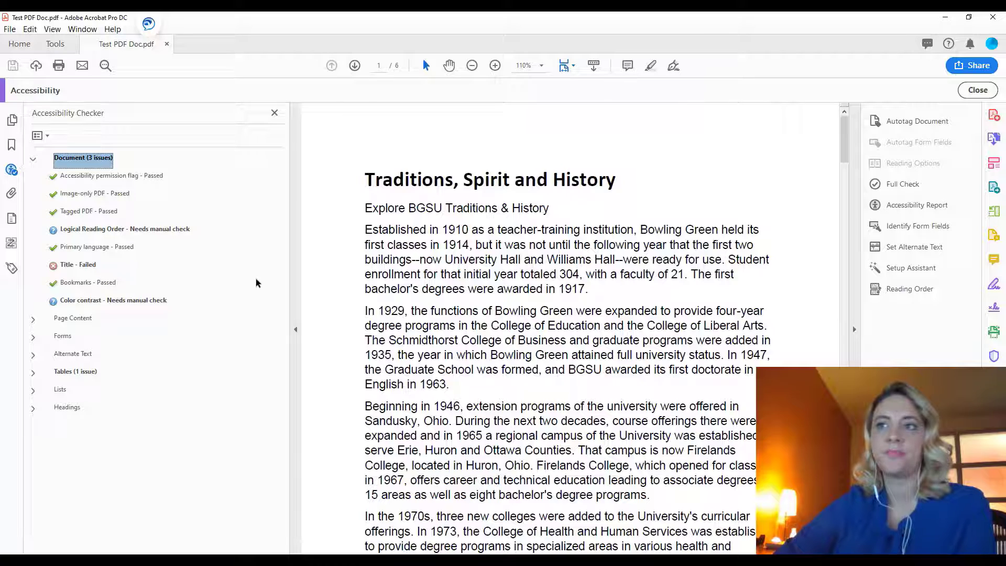
left_click(68, 372)
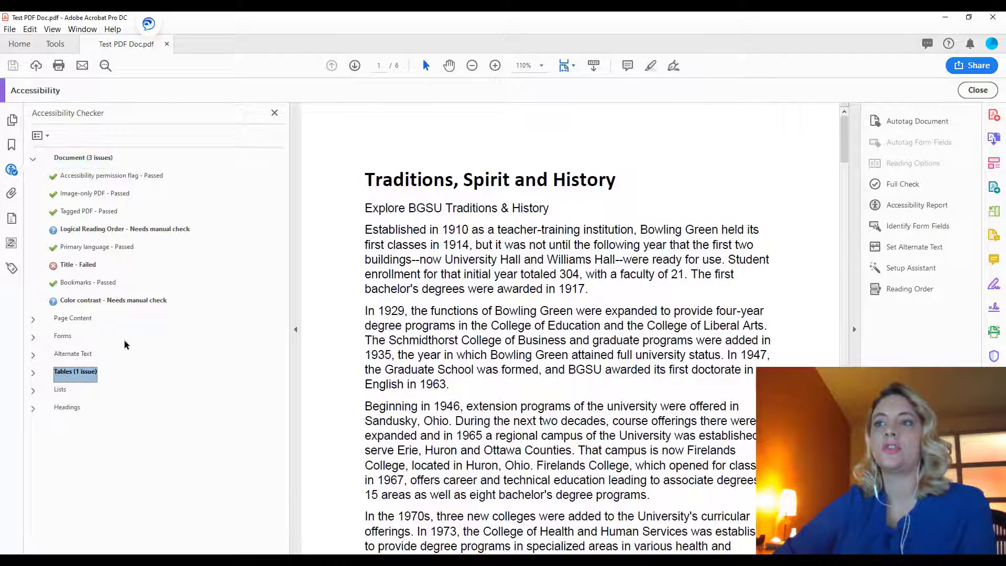
left_click(32, 373)
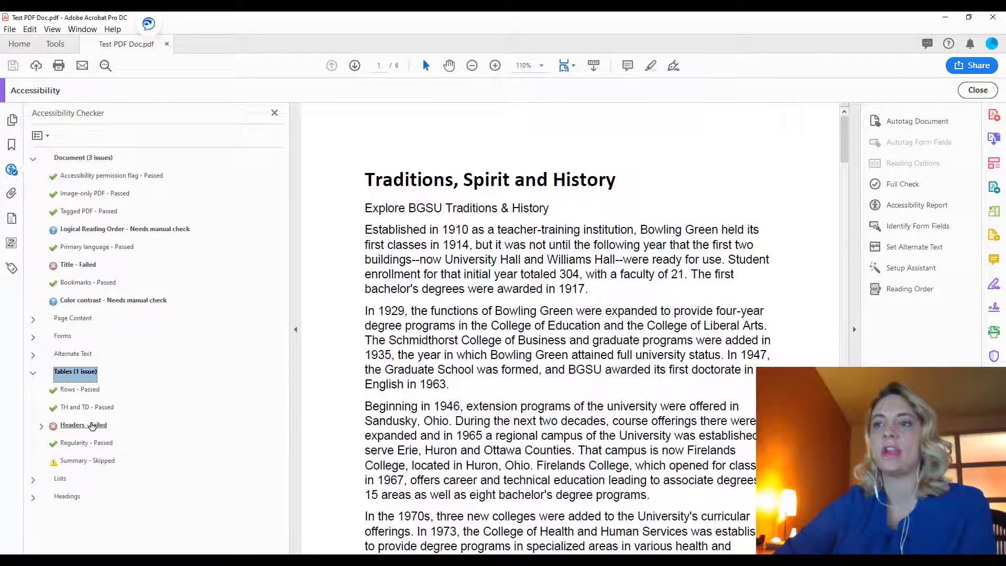
left_click(33, 373)
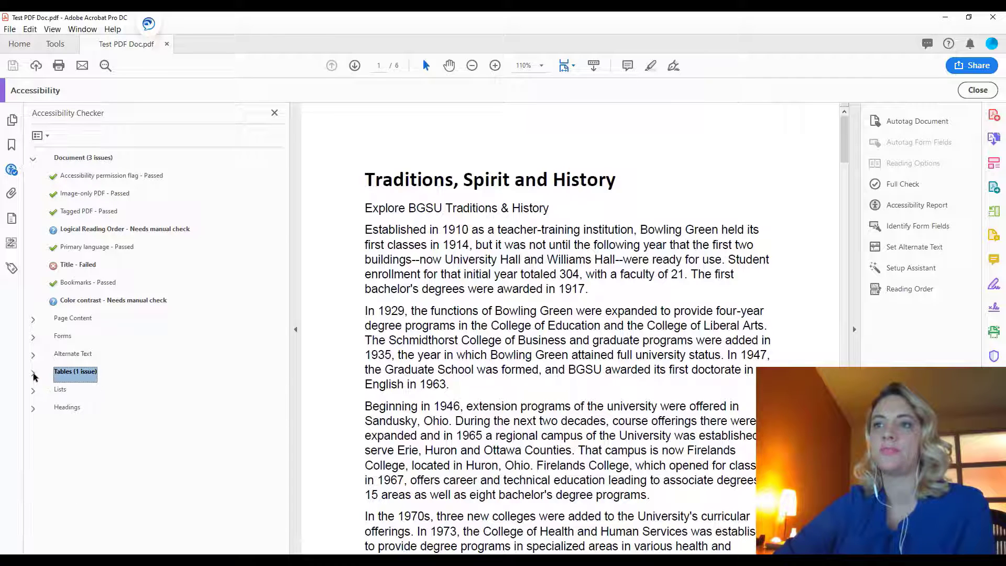
left_click(33, 162)
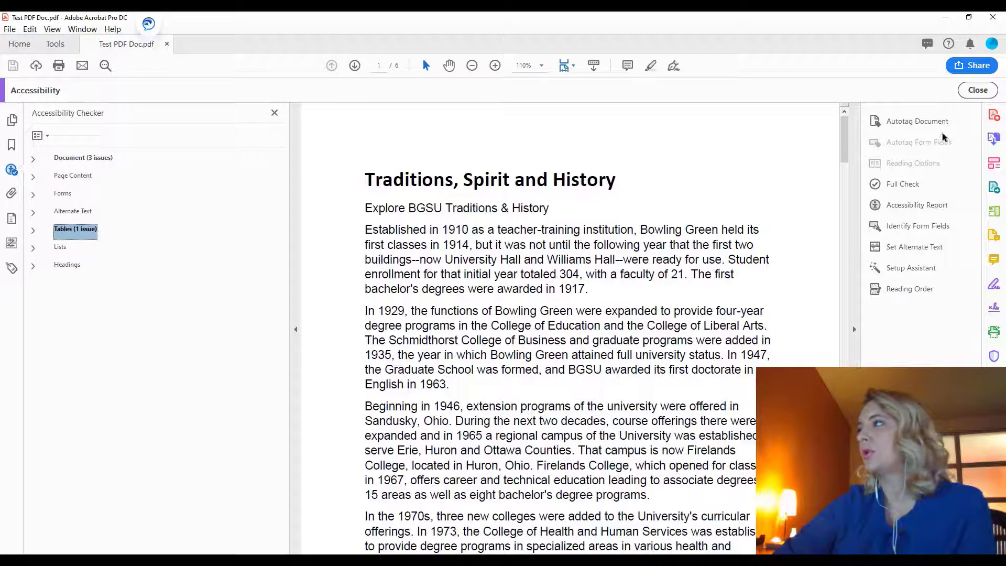
- Close the Accessibility tools and test whether the page 1 text is selectable from the title through the paragraph beginning "Beginning in 1946"
left_click(978, 90)
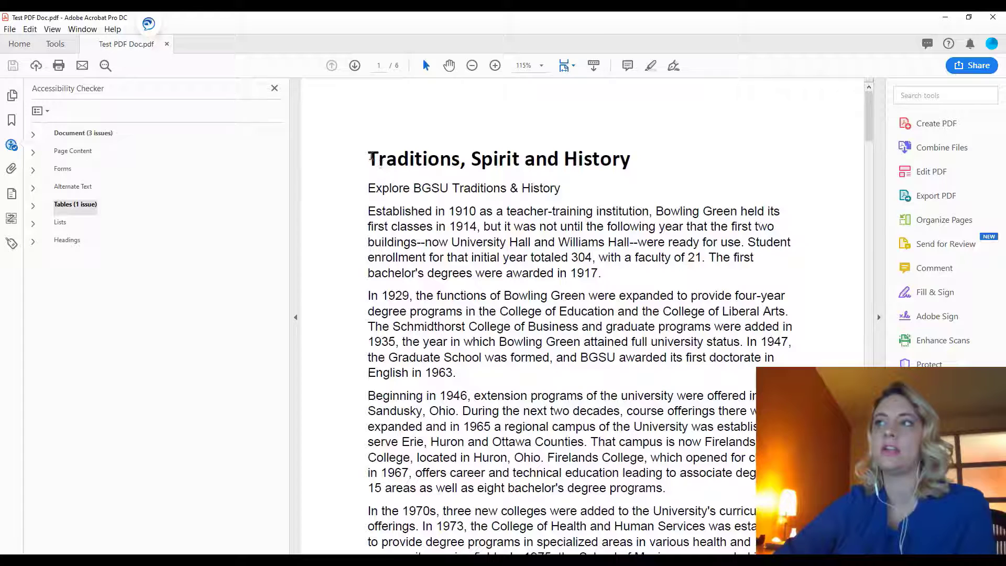
left_click_drag(371, 157, 673, 490)
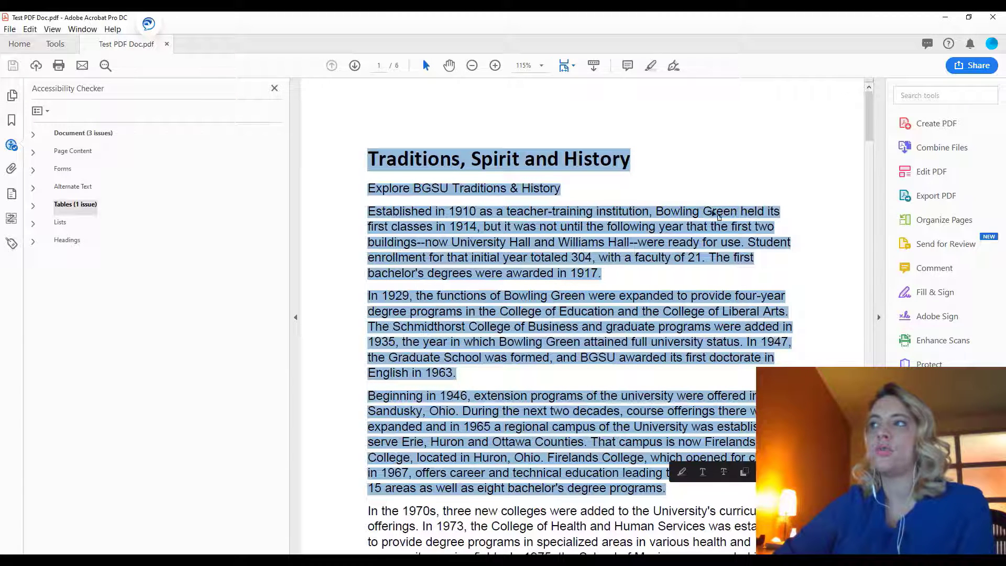
left_click(590, 187)
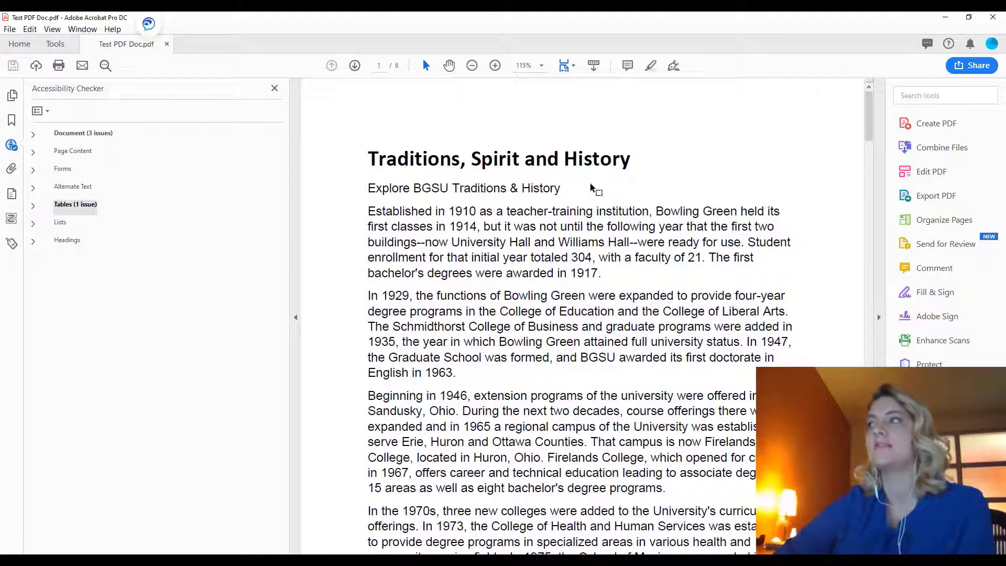
- Return to the tag tree and highlight everything under the Document tag, examining the tagged regions on pages 1 and 2
left_click(274, 89)
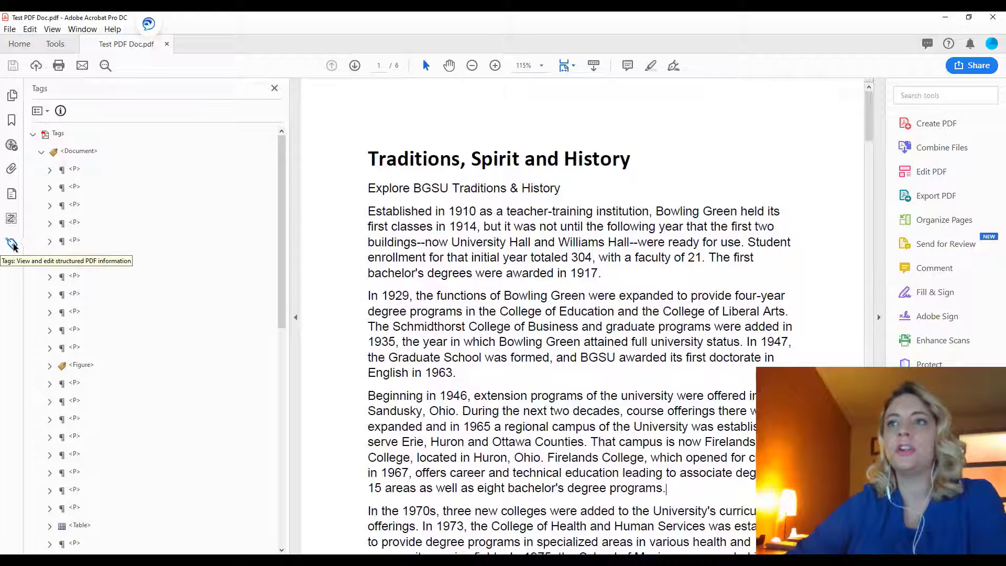
left_click(76, 152)
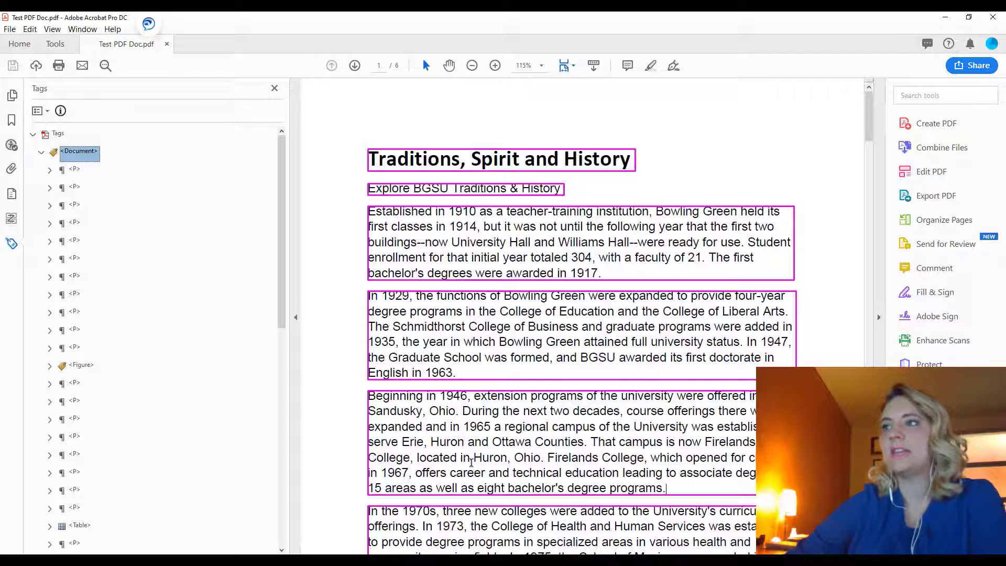
scroll(825, 253, "down", 5)
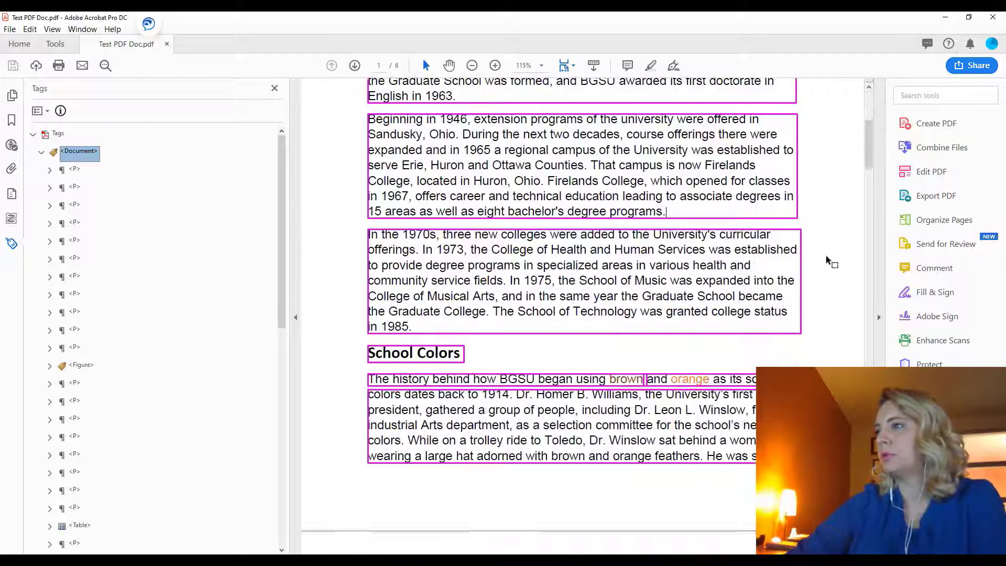
scroll(826, 257, "down", 8)
scroll(826, 260, "up", 3)
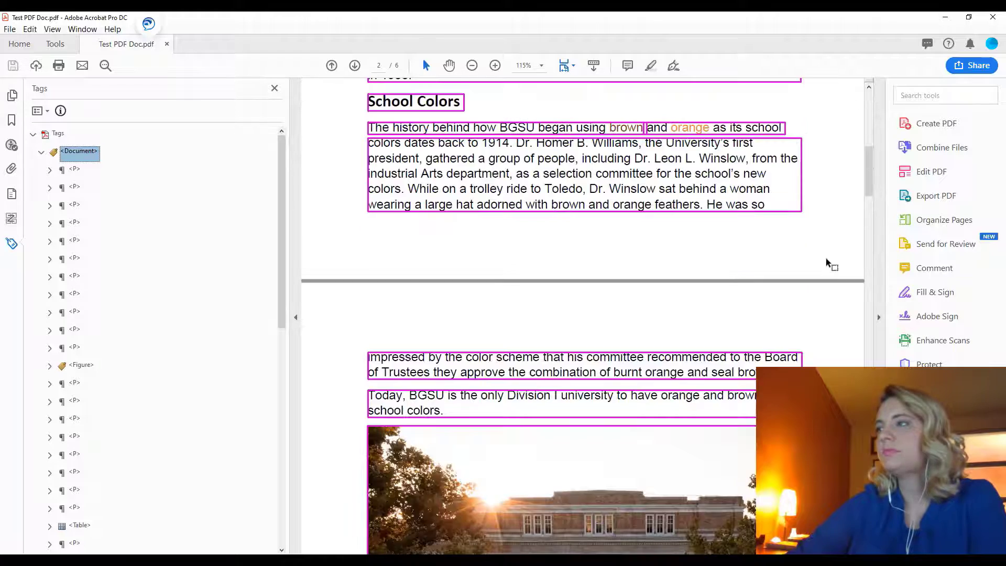
scroll(822, 256, "up", 10)
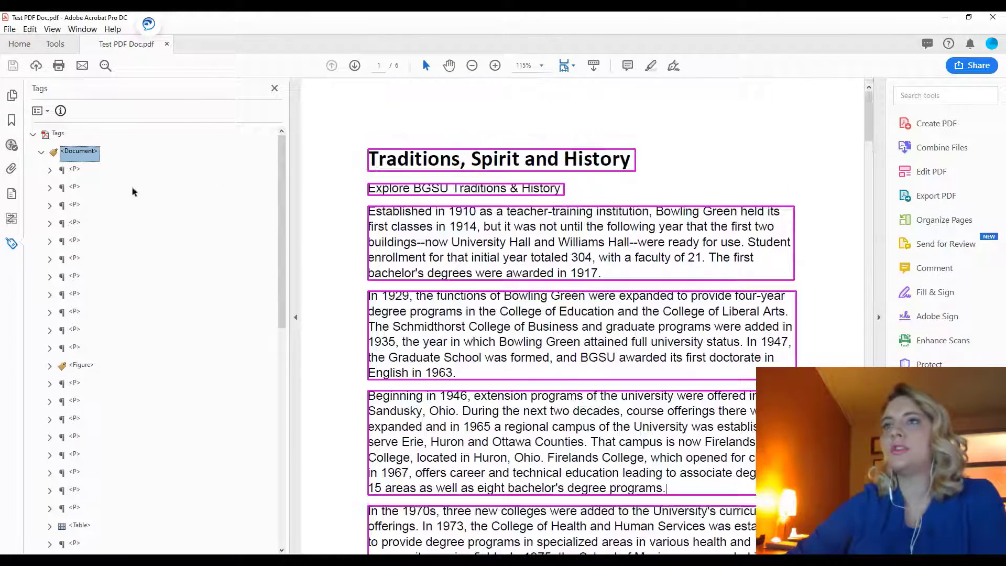
- Walk through the paragraph tags from the page 1 title to the text at the start of page 2 and back, checking what each covers
left_click(75, 169)
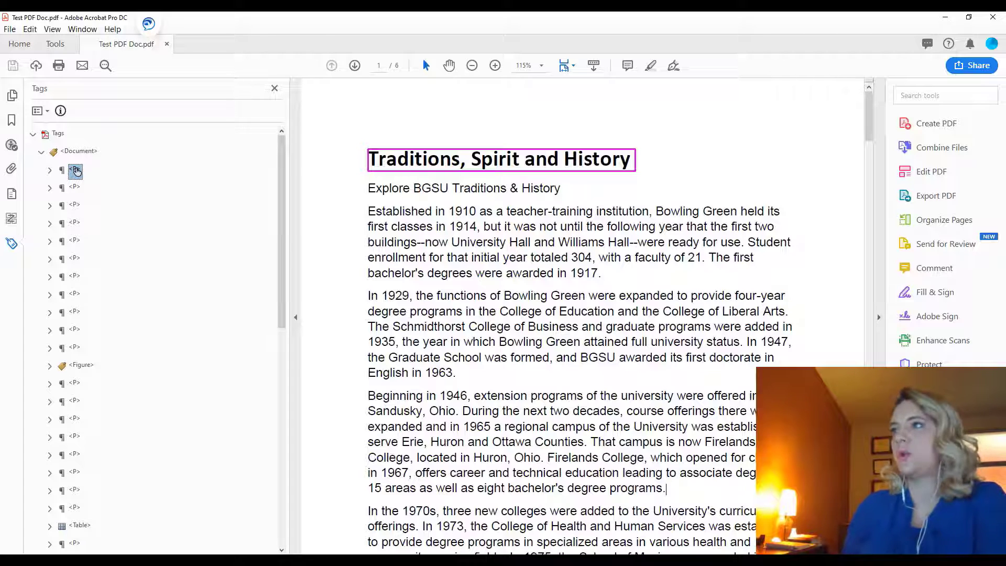
key("Down")
key("Down")
key("Down")
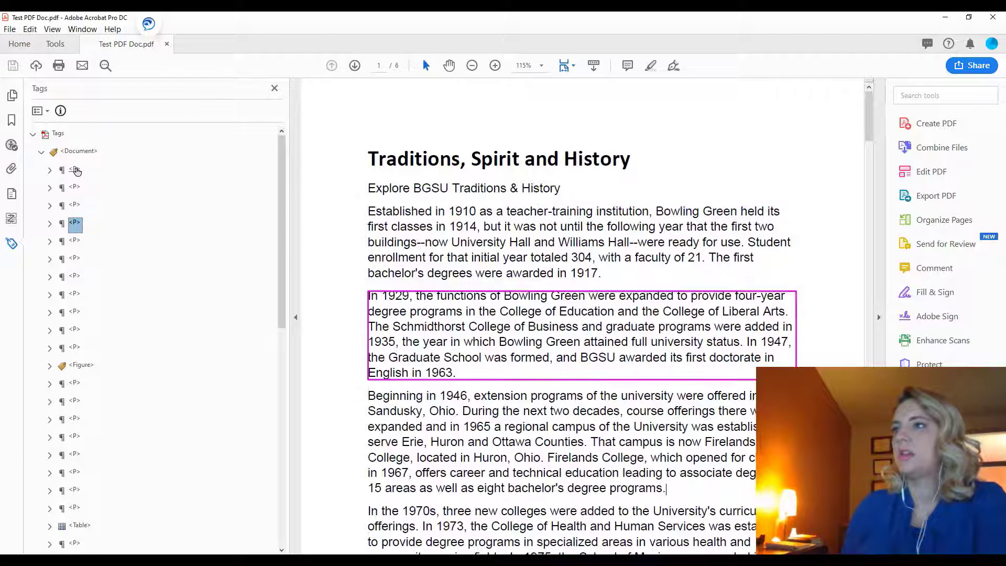
key("Down")
key("Down")
key("Down")
key("Down")
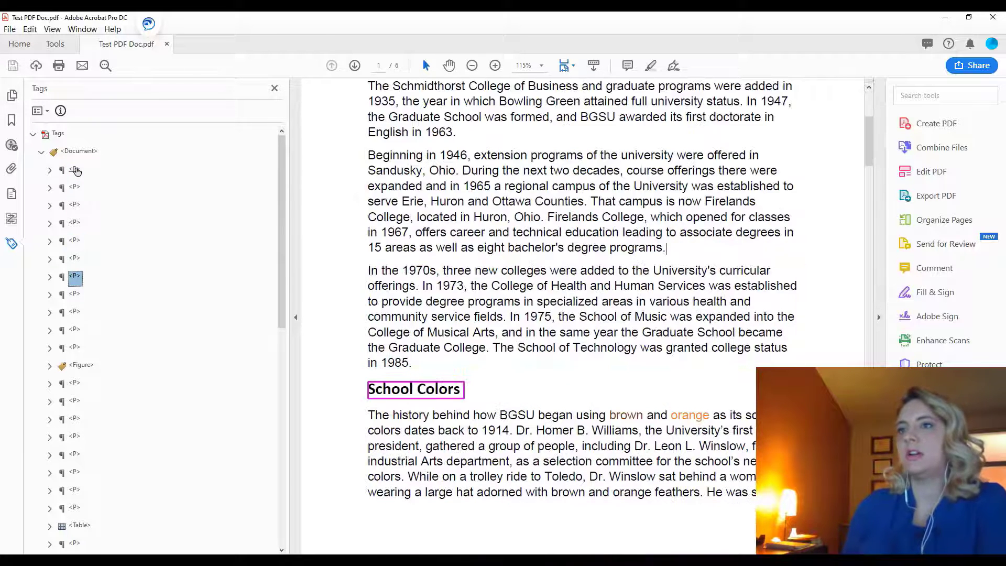
key("Down")
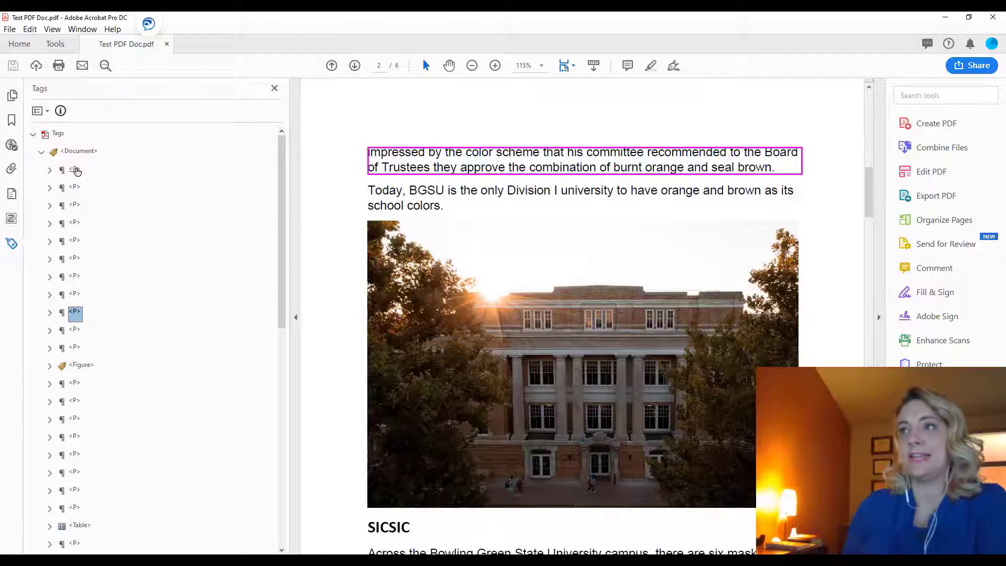
key("Up")
key("Up")
key("Up")
key("Up")
key("Up")
key("Up")
key("Up")
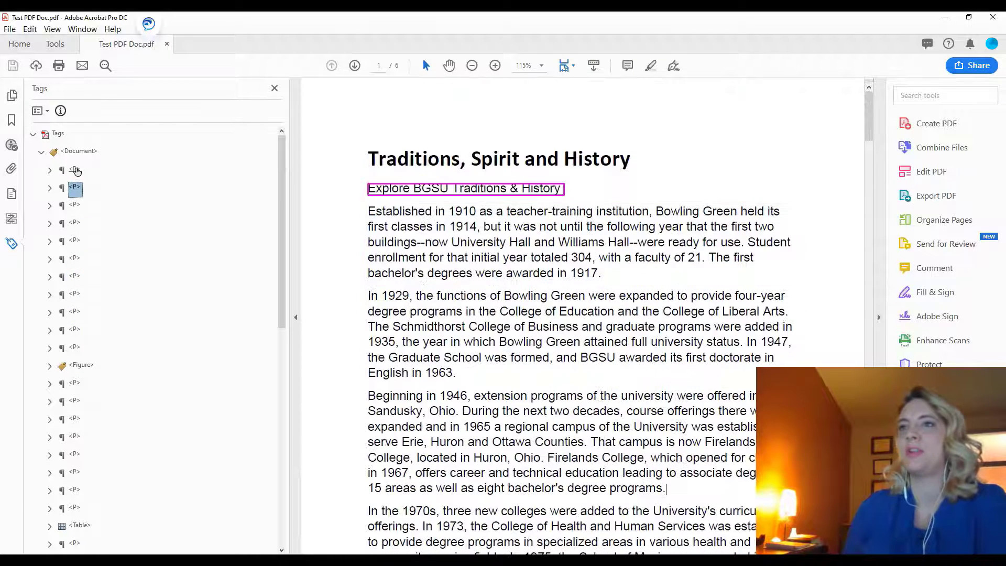
- Recheck the reading order of the first page 1 tags, starting from the title and comparing each with its highlighted text
left_click(76, 171)
key("Down")
key("Down")
key("Down")
key("Up")
key("Up")
key("Up")
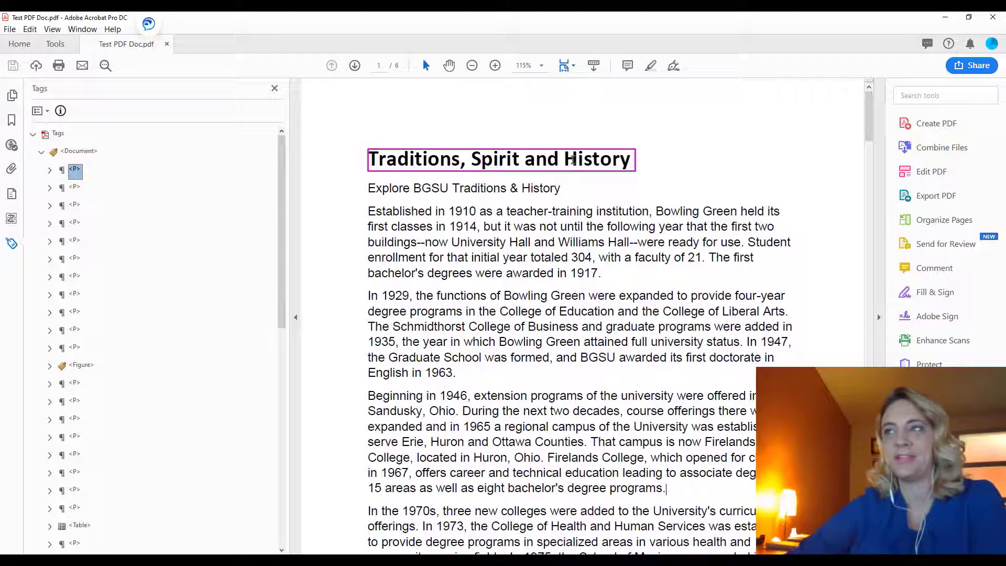
key("Down")
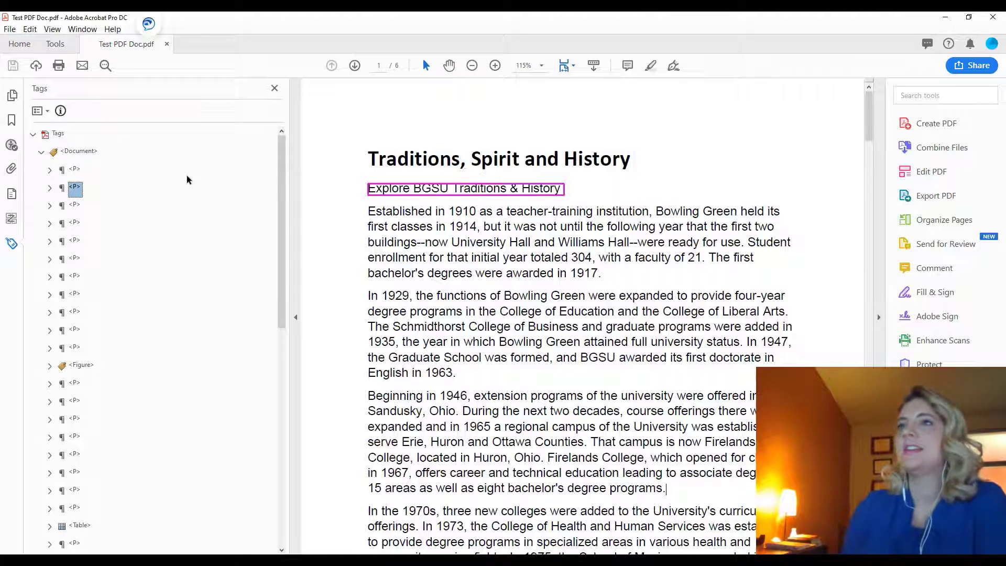
key("Down")
key("Down")
key("Down")
key("Down")
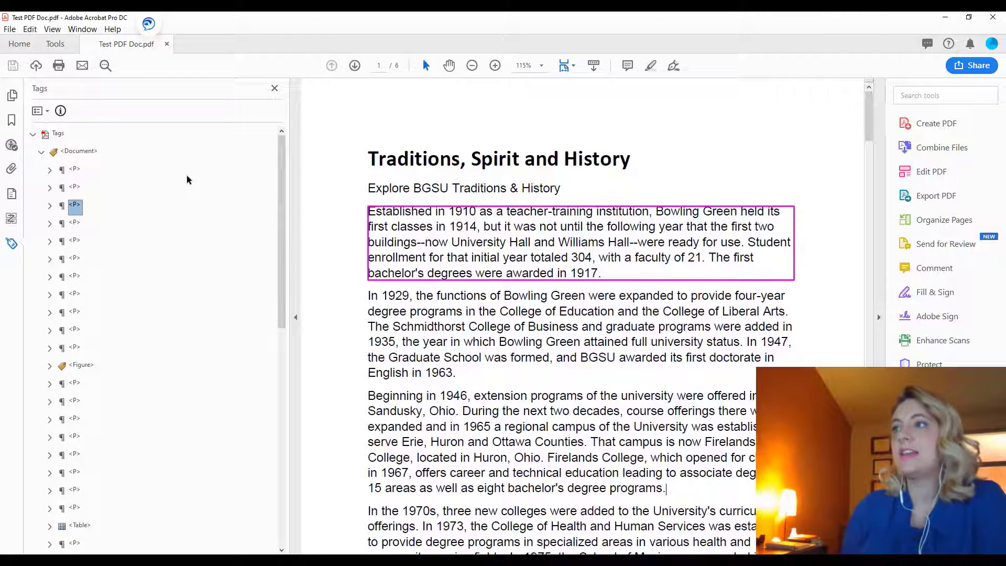
key("Up")
key("Up")
key("Up")
key("Up")
key("Up")
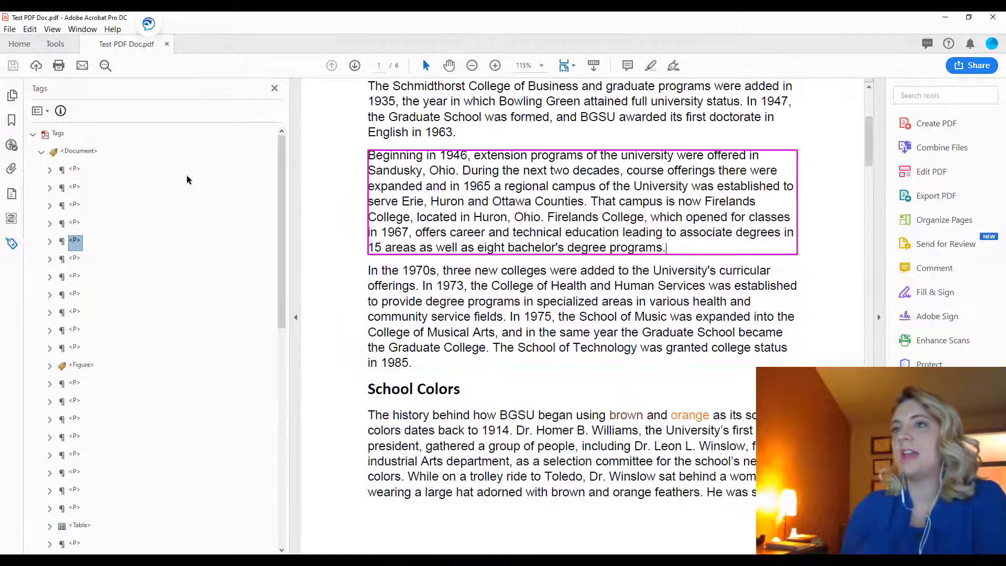
key("Down")
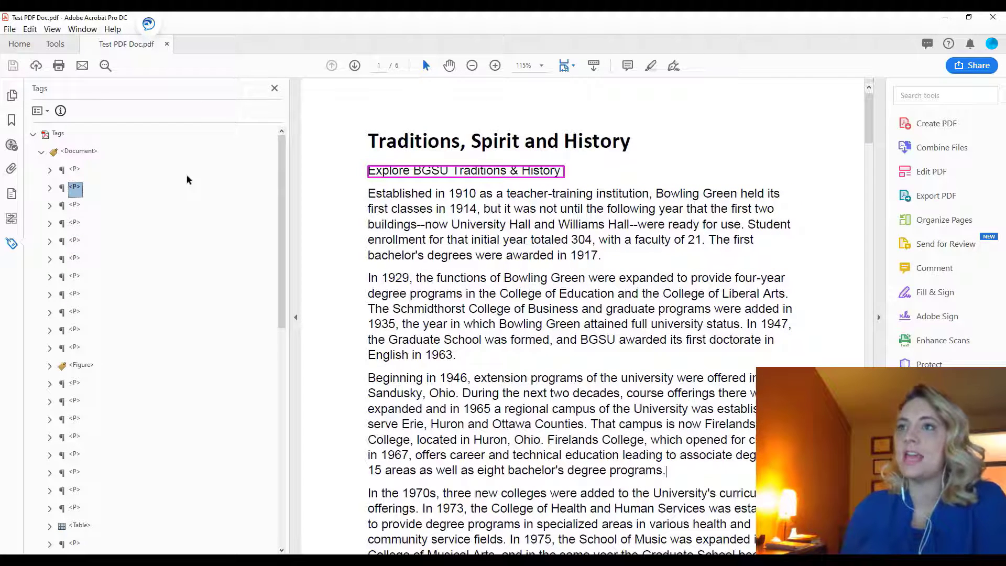
- Walk through the tags from the page 1 subtitle to the paragraph beginning "In the 1970s" and back, comparing each with its highlighted text
key("Down")
key("Up")
key("Down")
key("Down")
key("Down")
key("Down")
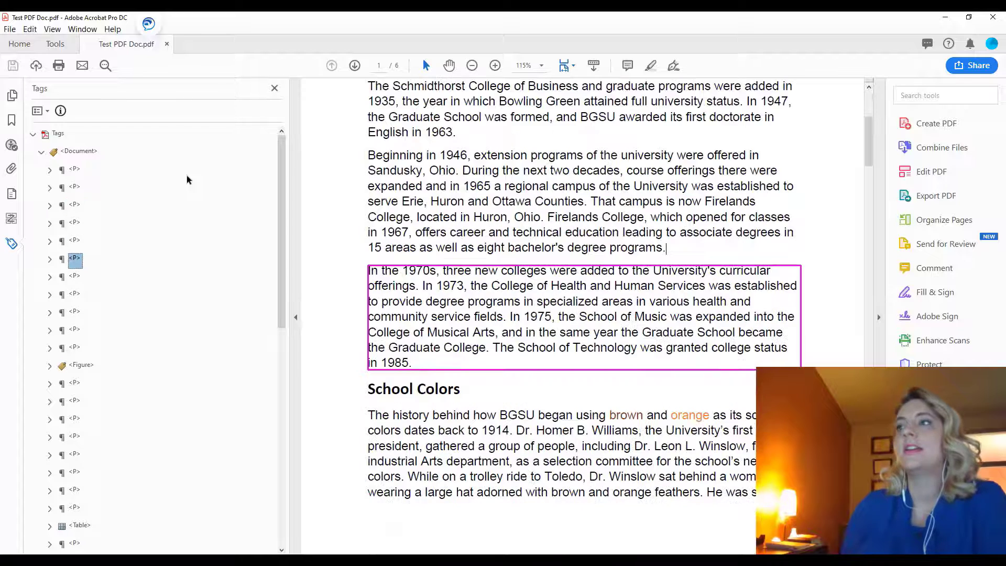
key("Up")
key("Up")
key("Up")
key("Up")
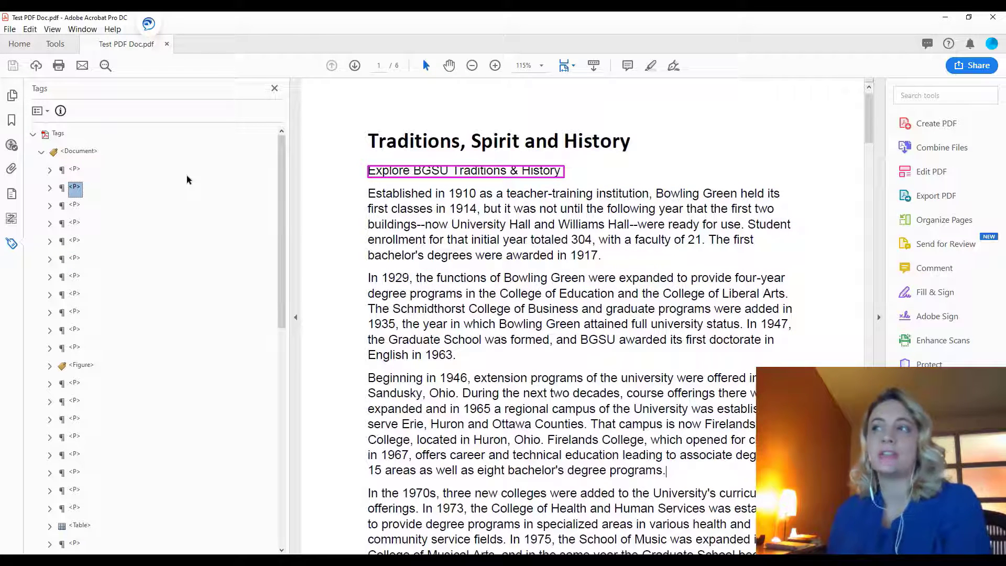
- Change the tag type of the page 1 title "Traditions, Spirit and History" to Heading Level 1
key("Up")
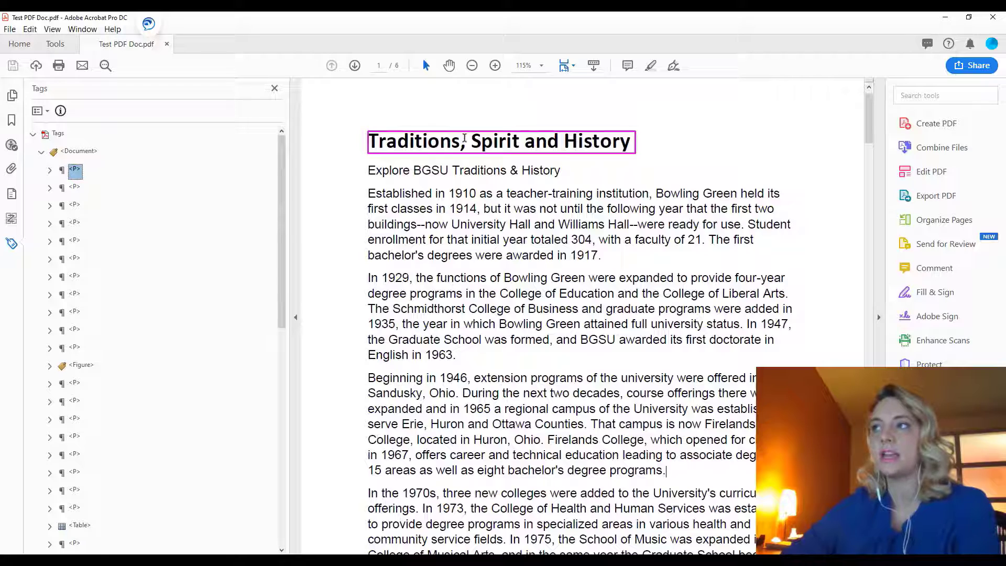
right_click(62, 174)
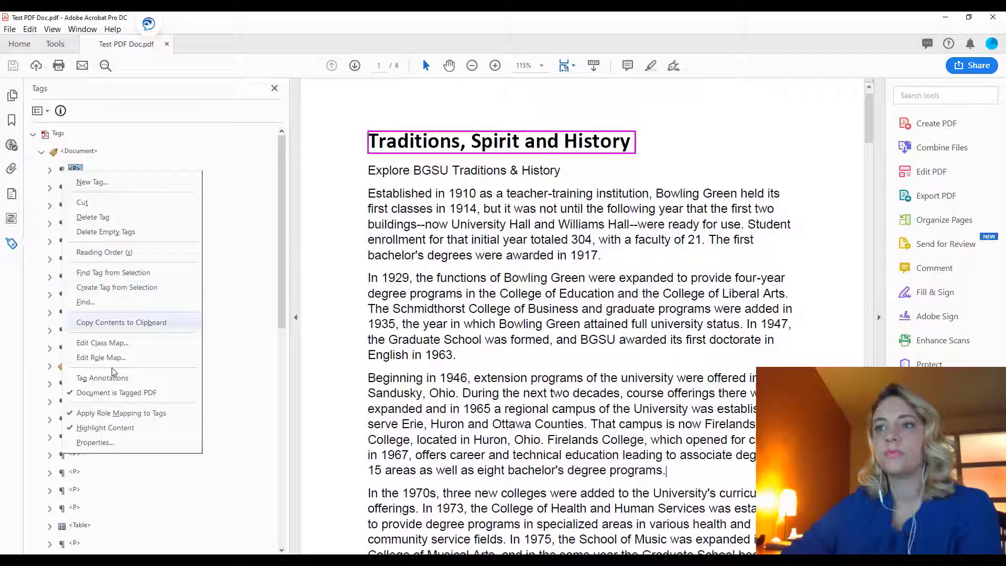
left_click(93, 442)
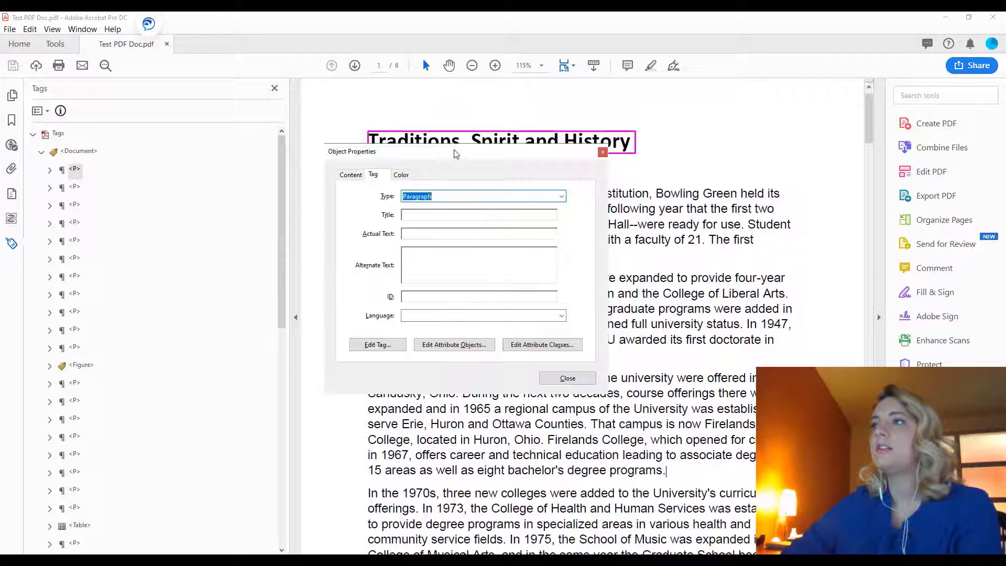
left_click_drag(455, 151, 609, 197)
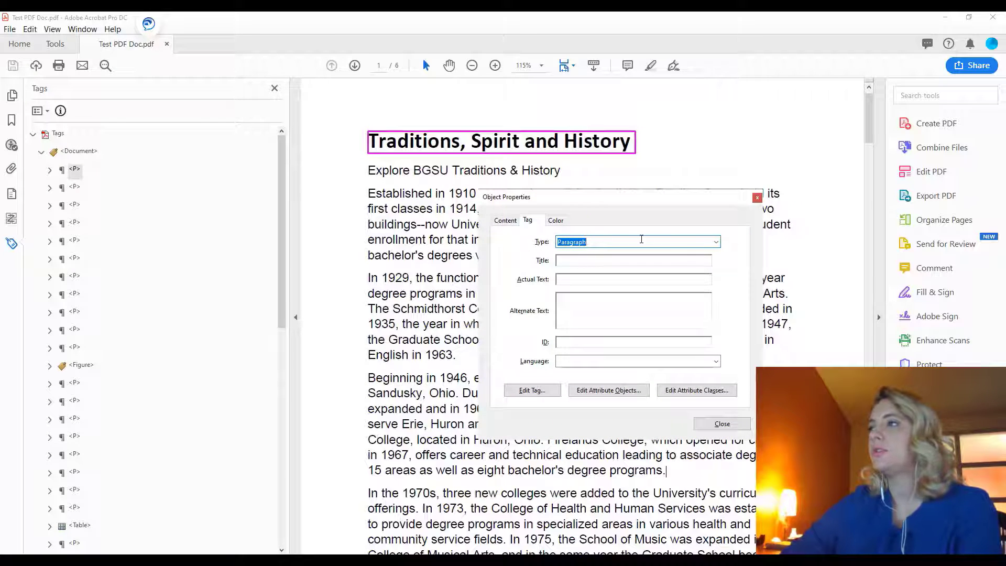
left_click(715, 242)
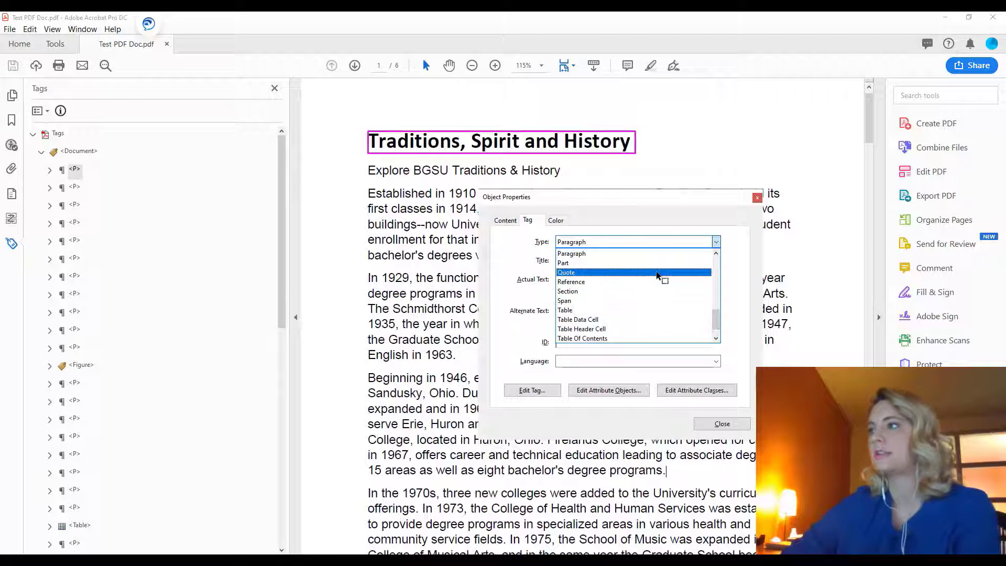
scroll(656, 273, "down", 1)
scroll(655, 272, "up", 1)
scroll(655, 272, "up", 3)
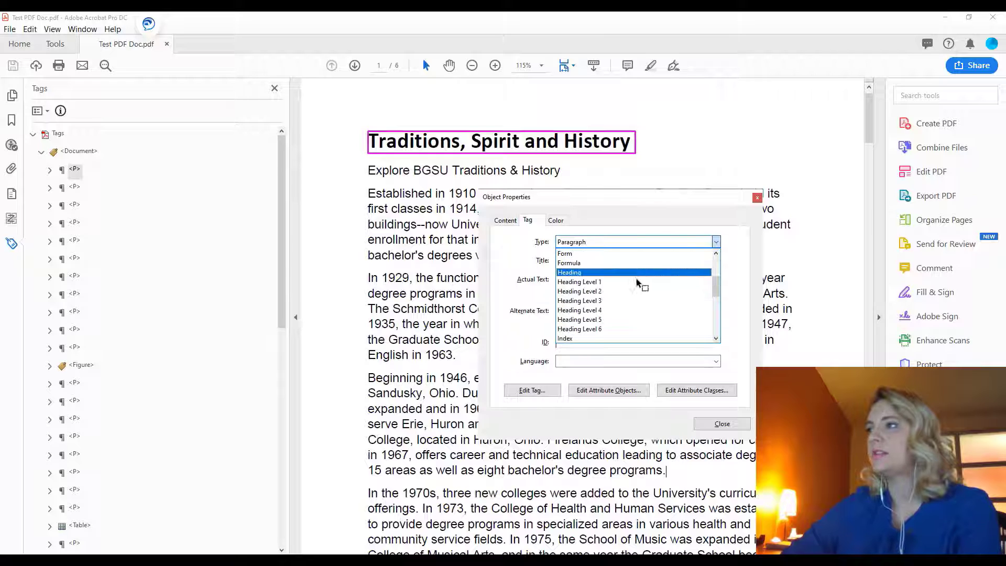
left_click(638, 283)
- Give the H1 tag the title and actual text "Traditions, Spirit, and History" and close its properties
left_click(626, 259)
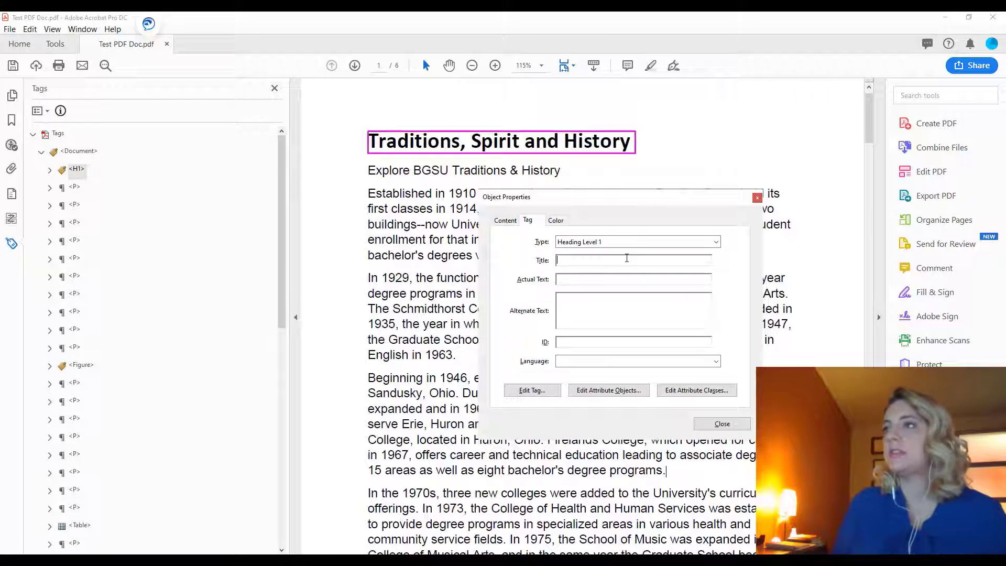
type("Traditions")
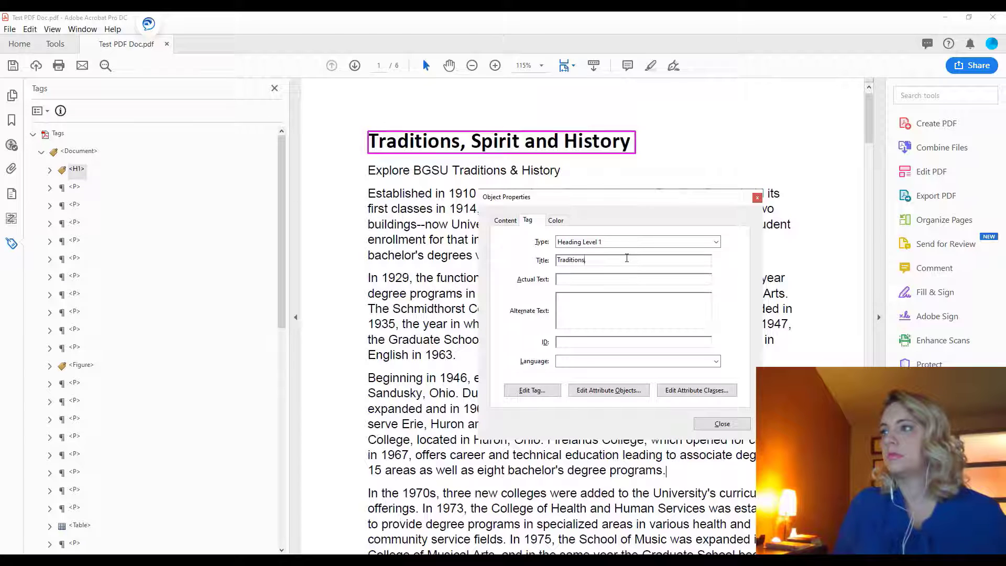
type(", Spirit, and History")
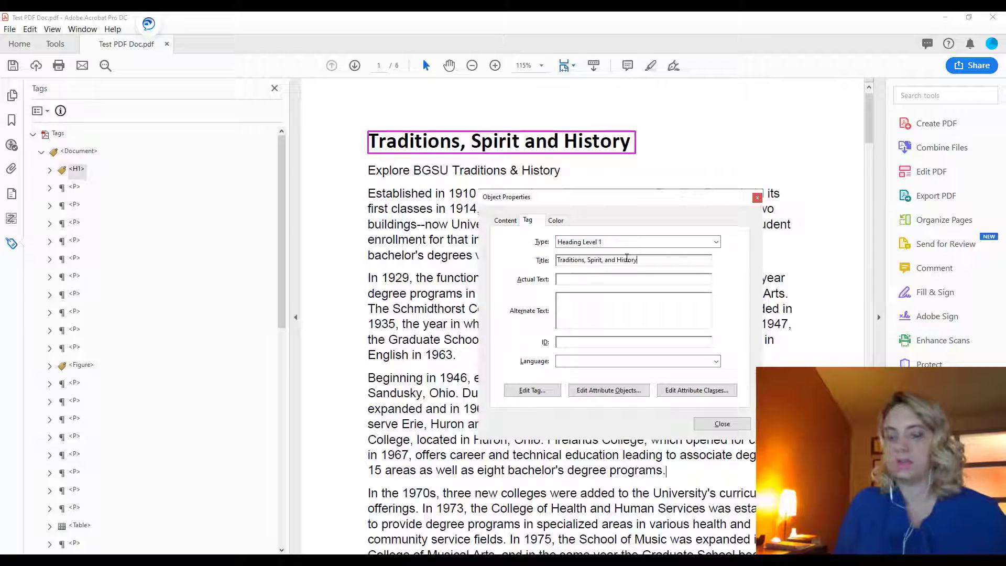
key("ctrl+a")
key("ctrl+c")
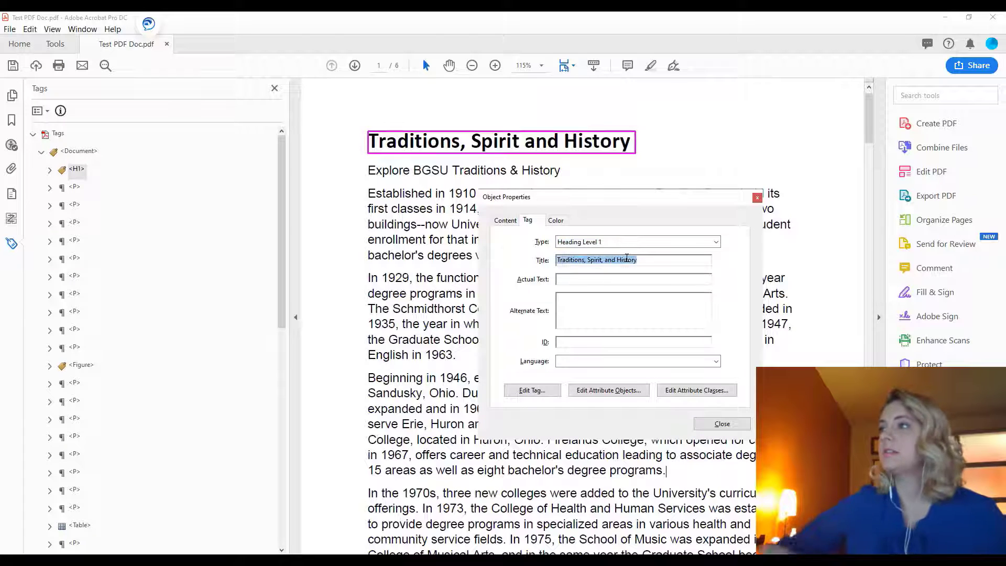
left_click(665, 470)
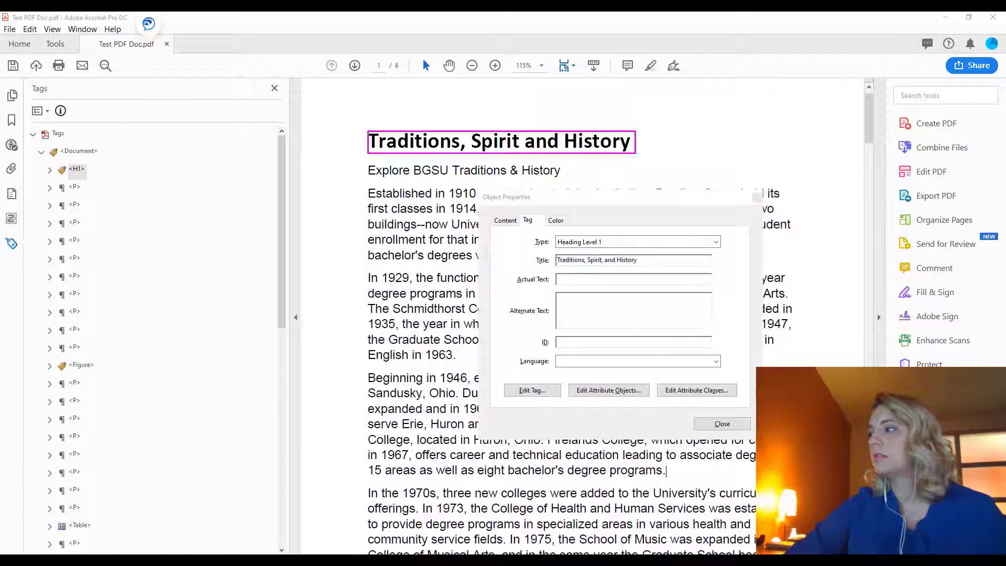
left_click(629, 279)
key("ctrl+v")
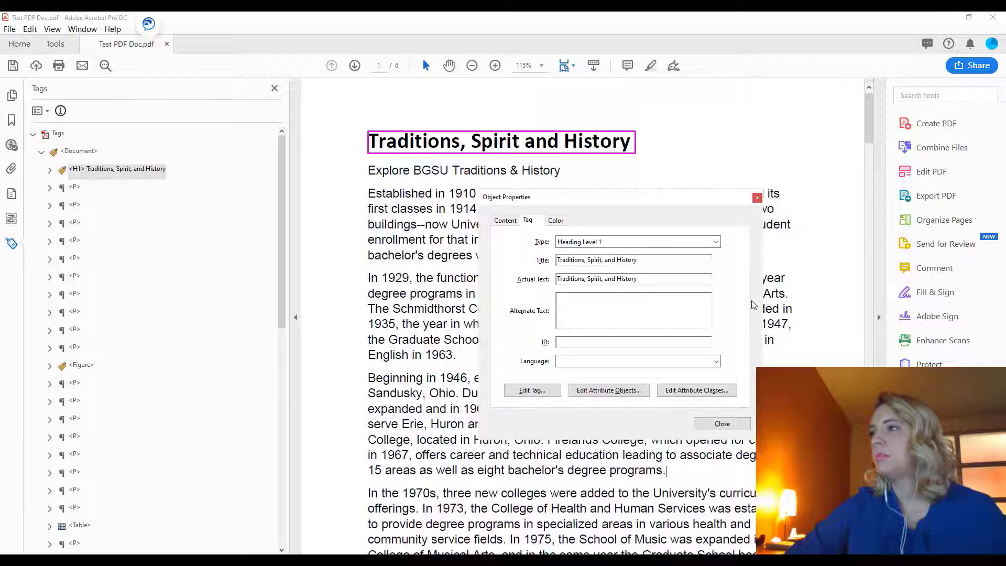
left_click(731, 423)
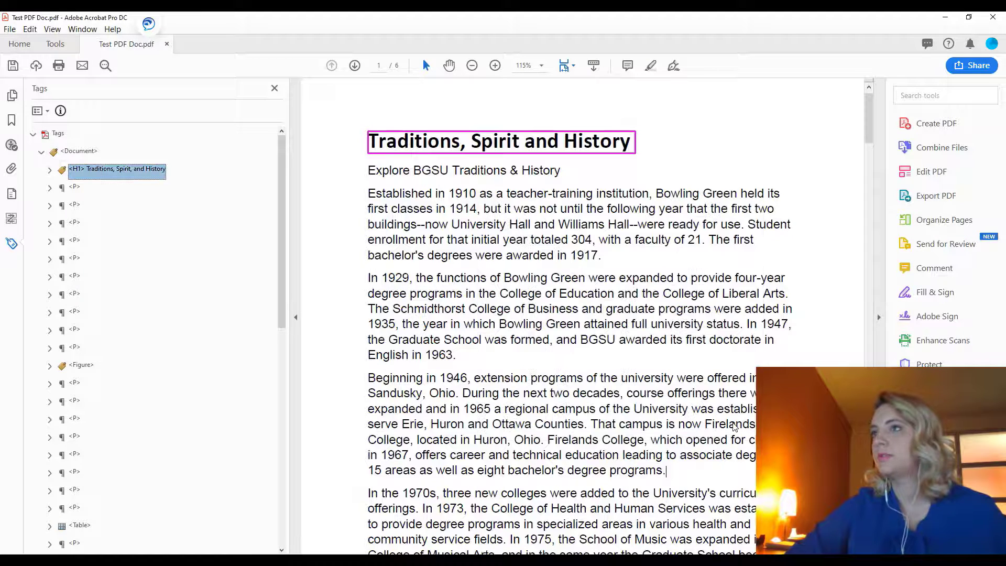
- Change the tag type of the subtitle "Explore BGSU Traditions & History" to Heading Level 2
left_click(74, 187)
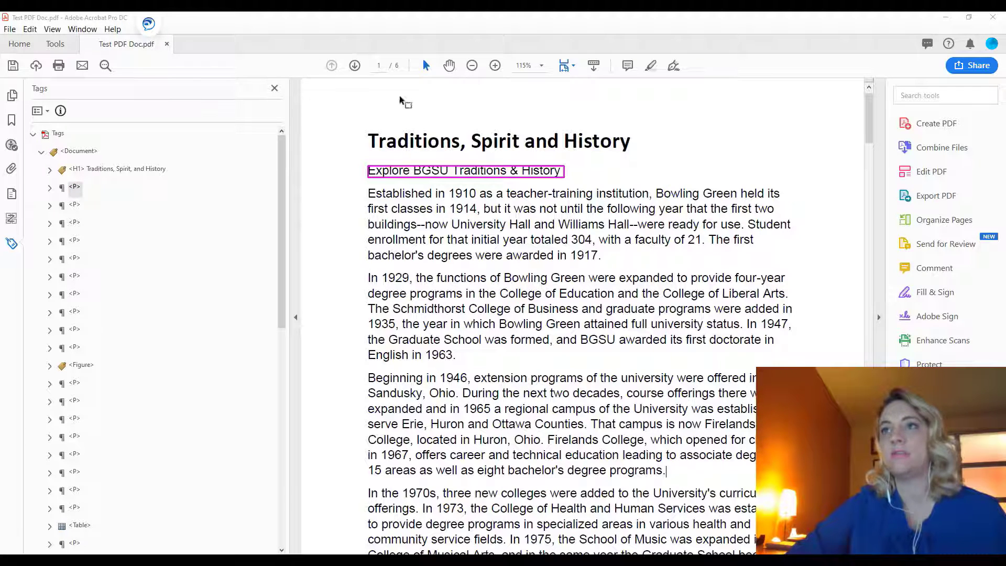
right_click(62, 191)
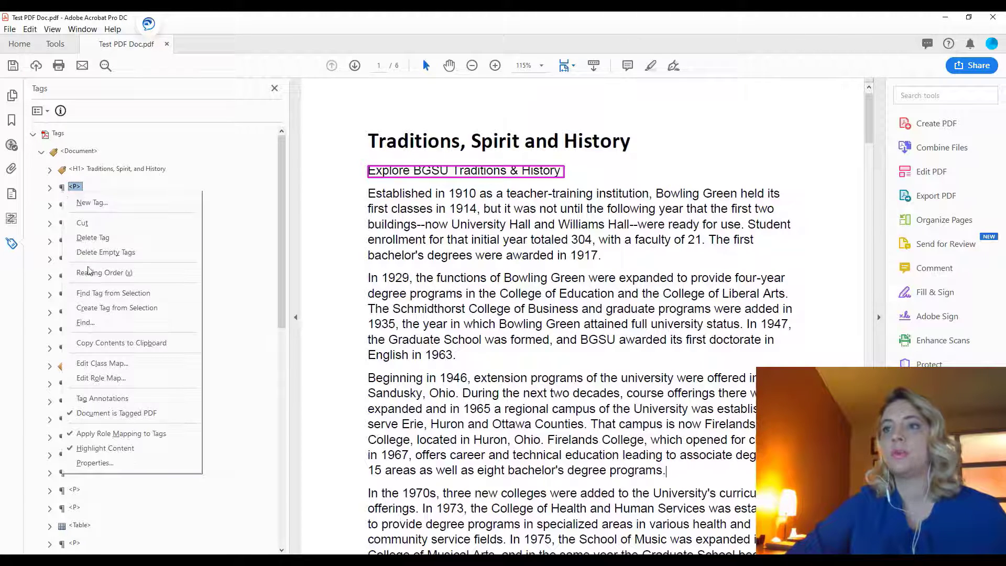
left_click(95, 462)
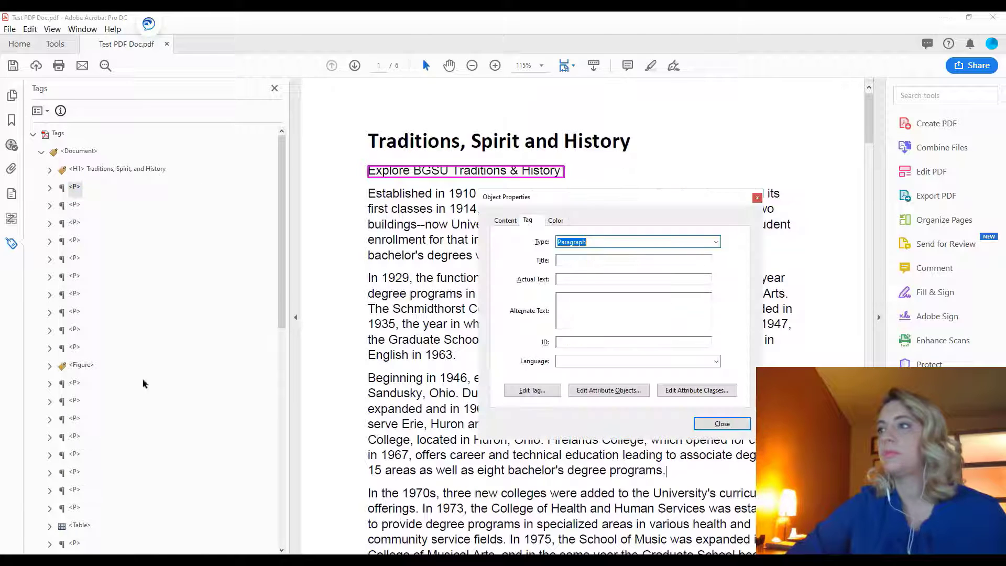
left_click(715, 243)
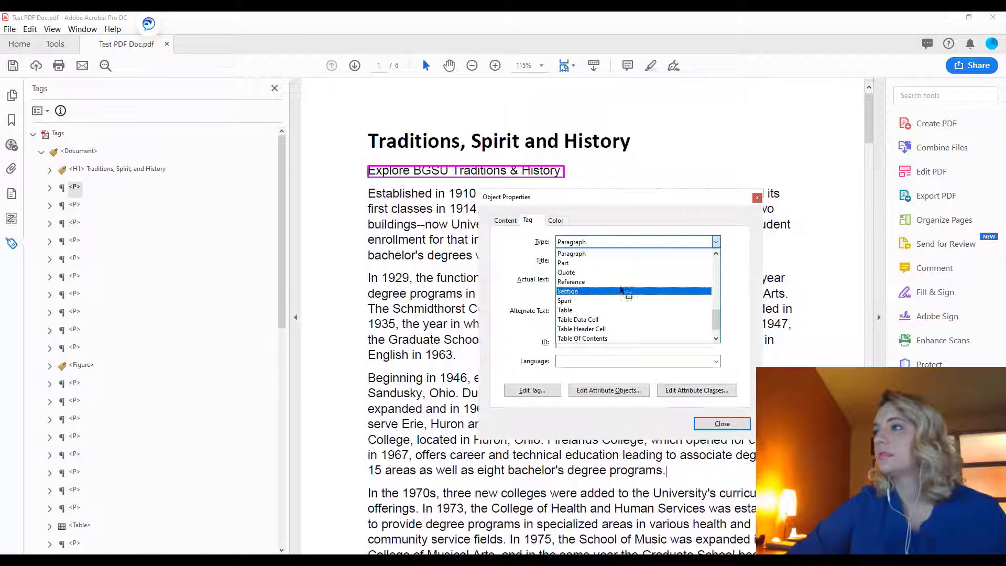
scroll(631, 283, "down", 1)
scroll(630, 283, "up", 5)
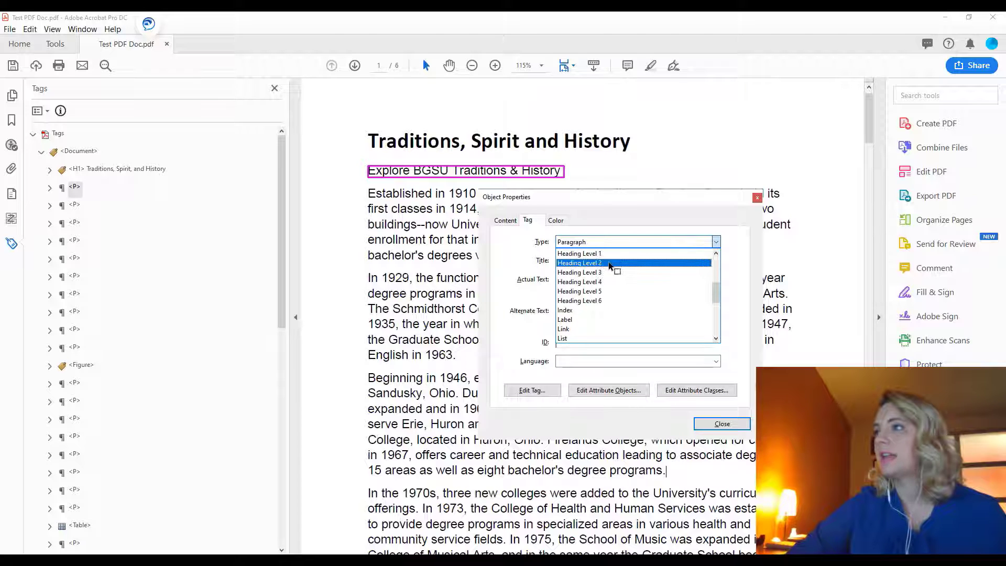
left_click(609, 264)
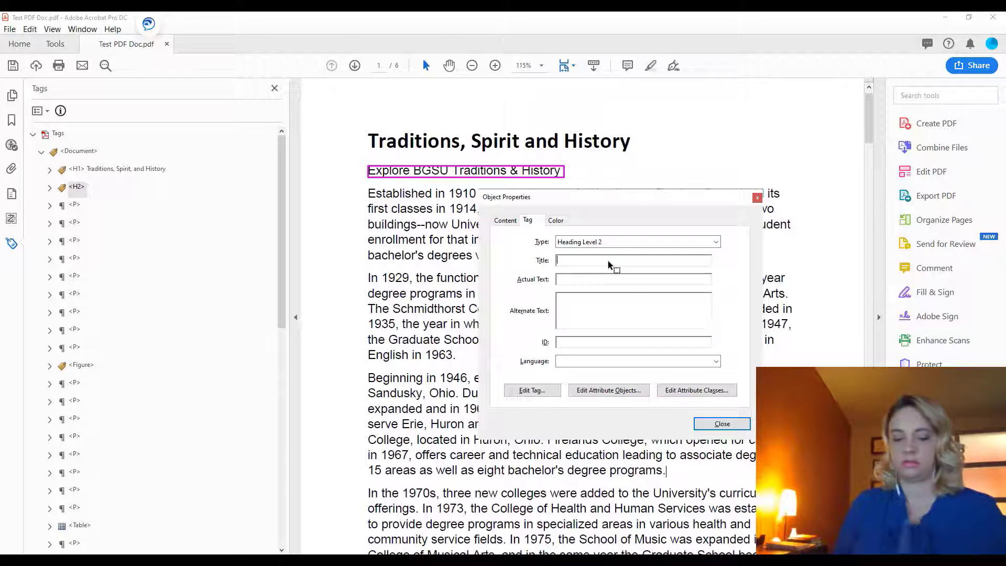
- Give the H2 tag the title and actual text "Explore BGSU Traditions and History" and close its properties
left_click(608, 262)
type("Explor")
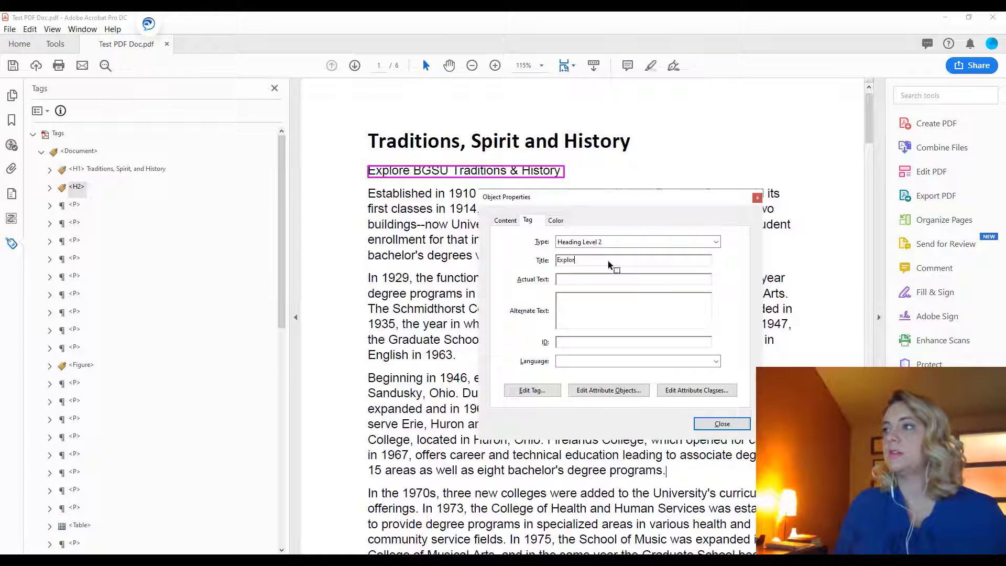
type("e BGSU Tr")
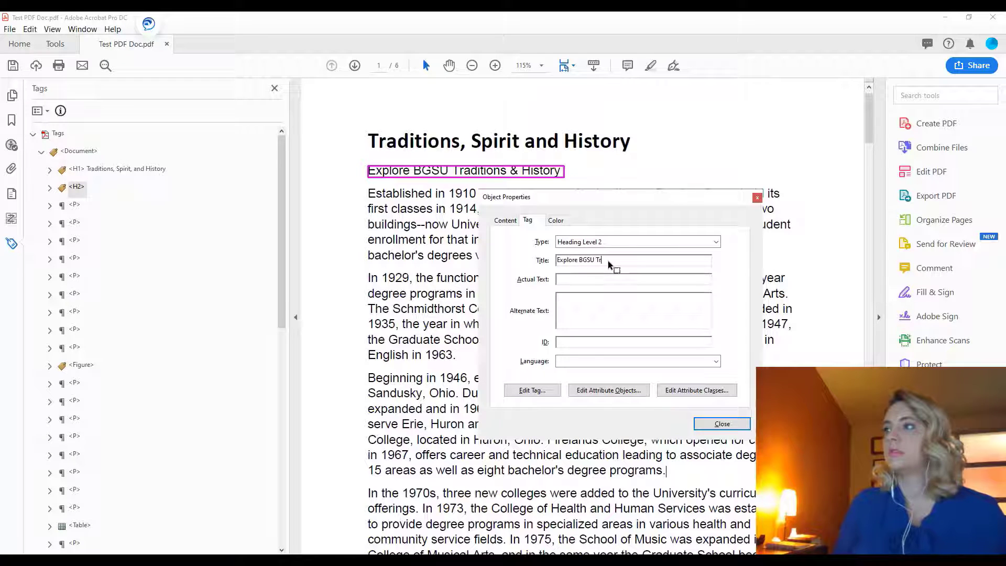
type("aditions and History")
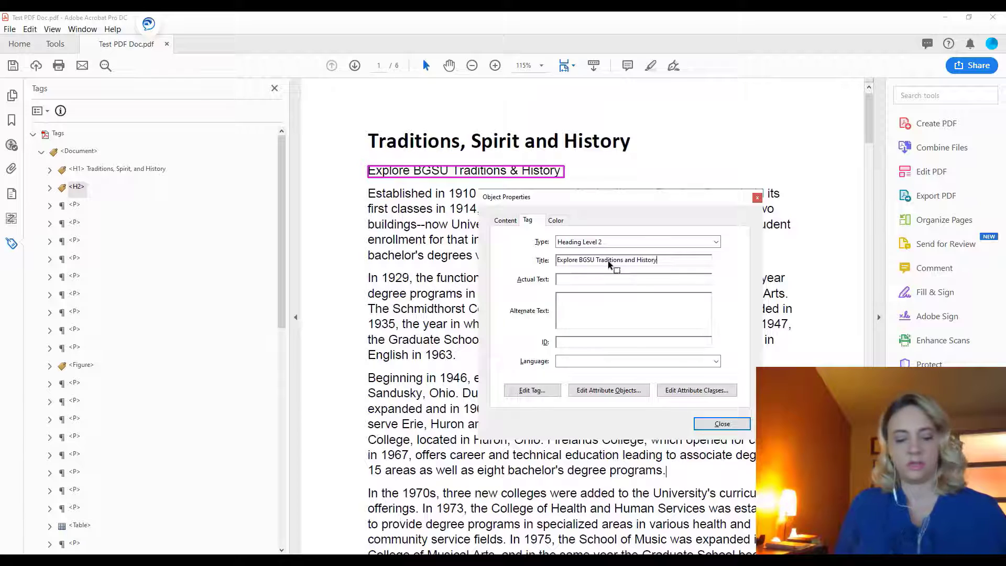
key("ctrl+a")
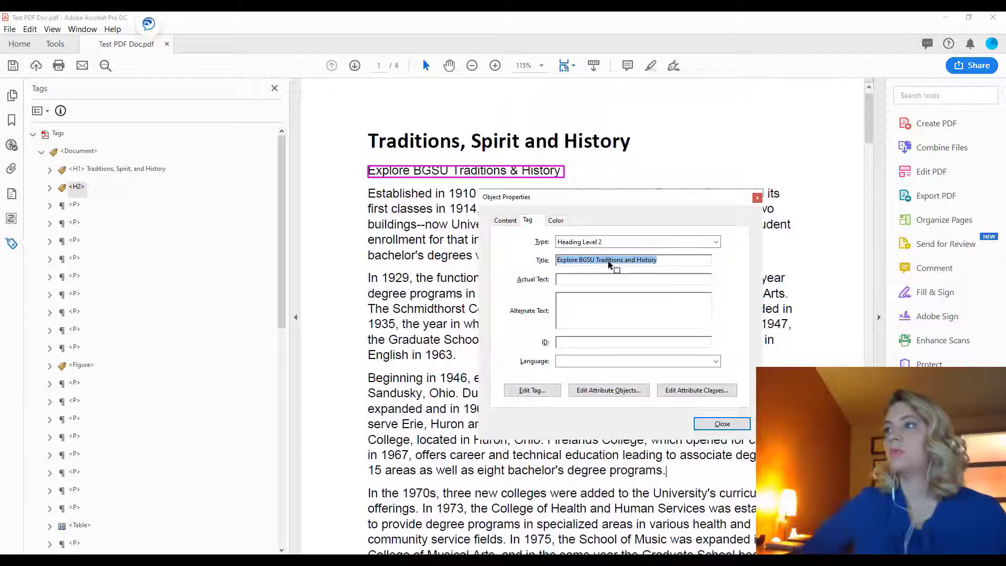
left_click(614, 284)
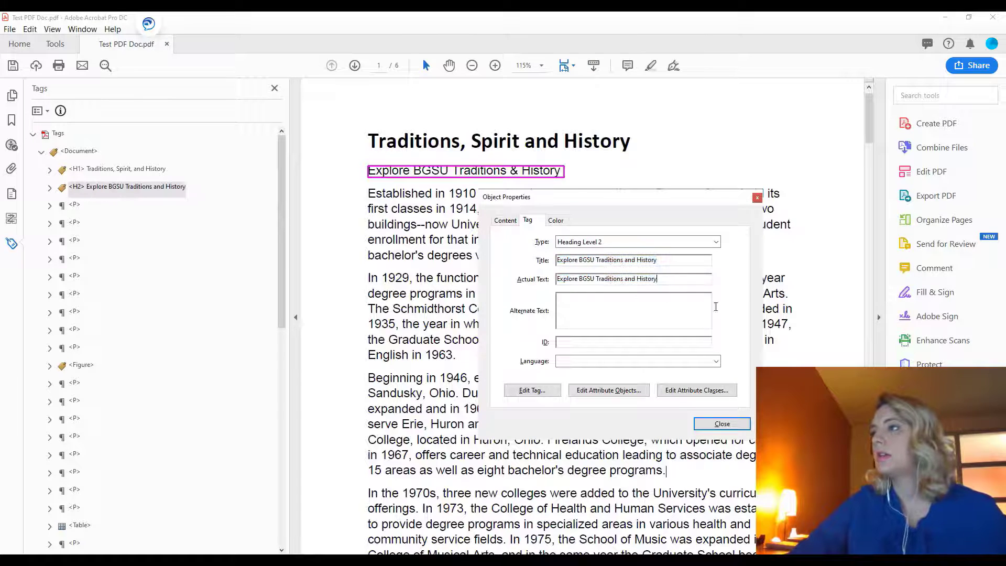
left_click(721, 425)
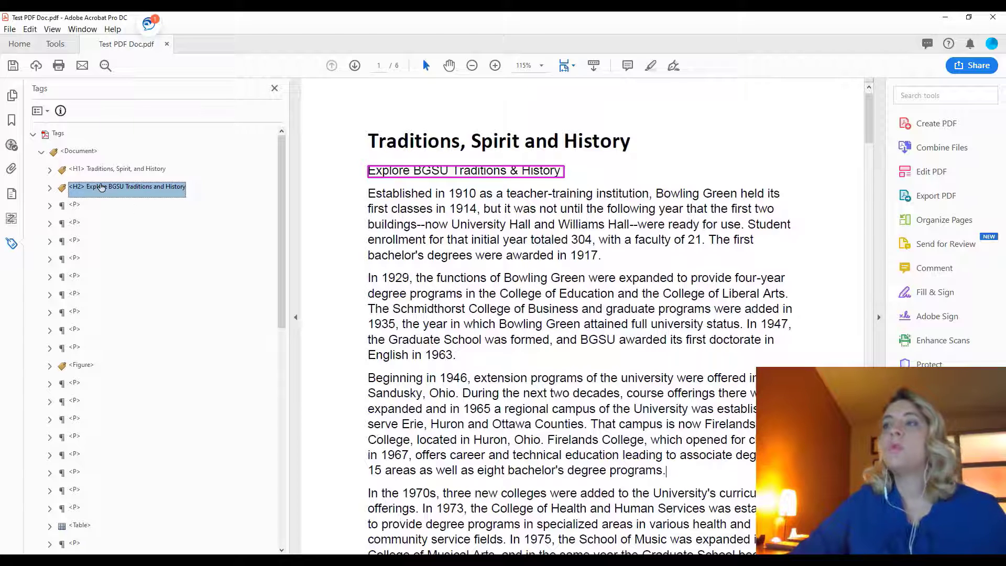
- Nest the four paragraph tags from "Established in 1910" through "In the 1970s" under the H2 tag "Explore BGSU Traditions and History"
left_click(76, 206)
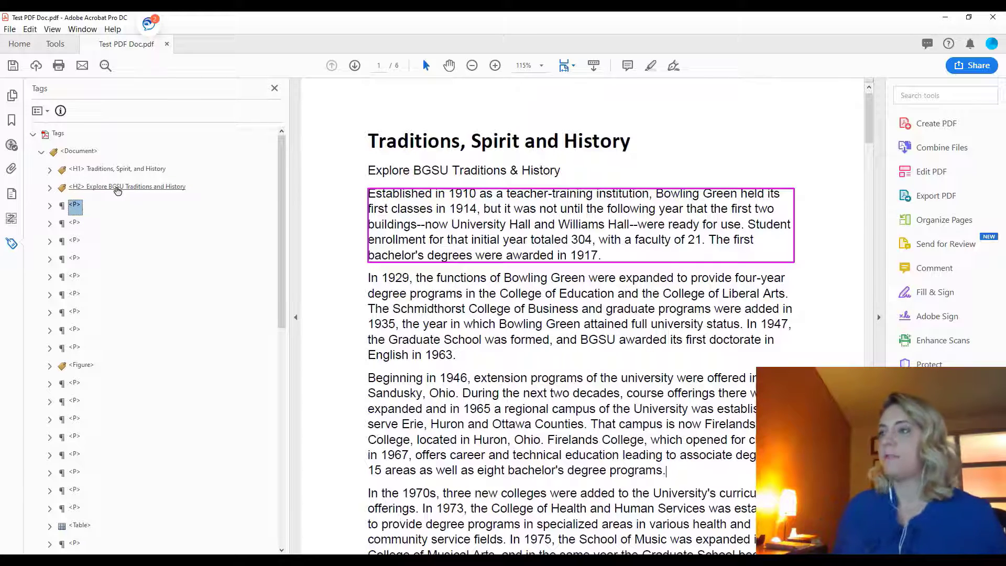
key("Down")
key("Down")
key("Down")
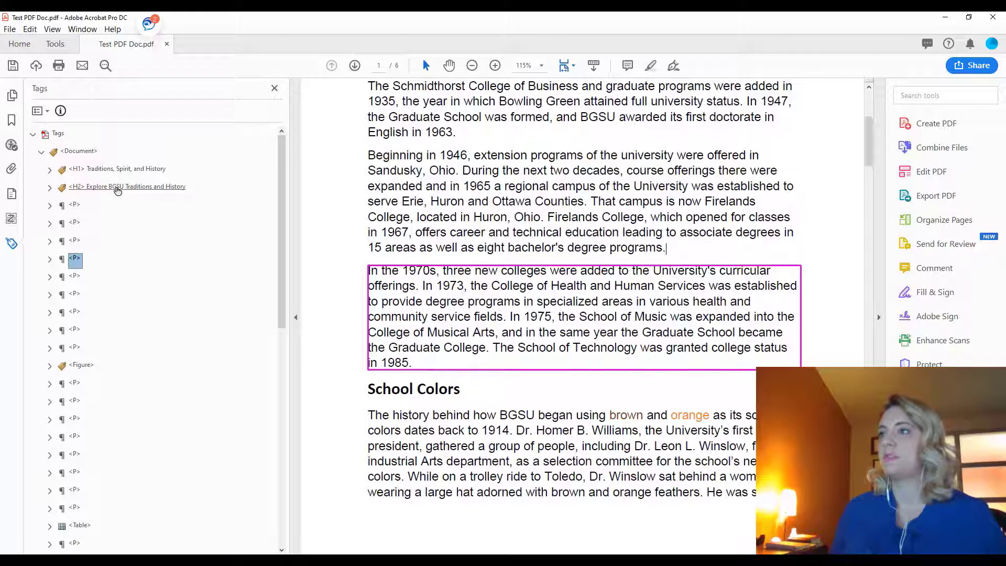
key("Up")
key("Up")
key("Up")
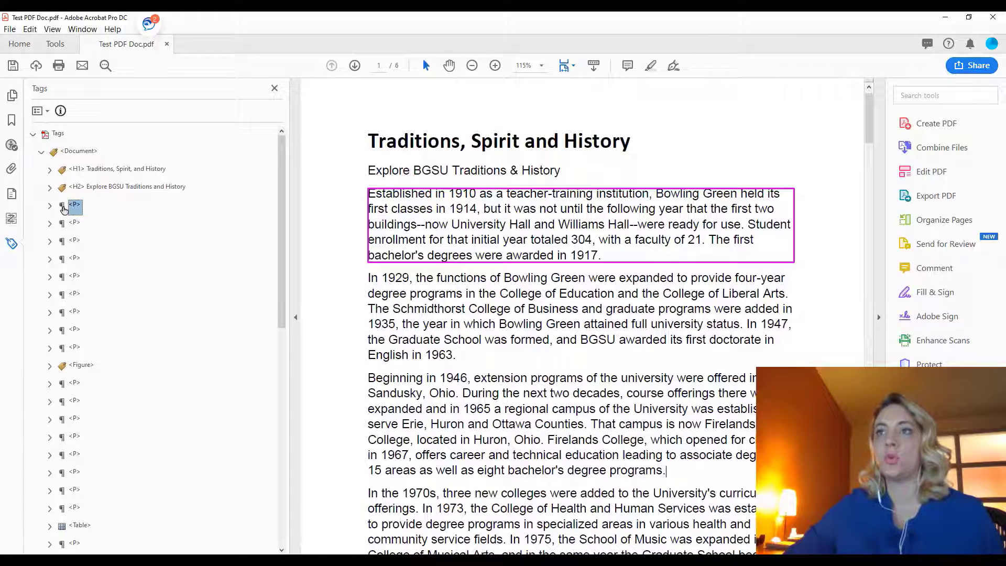
left_click_drag(64, 211, 122, 193)
left_click_drag(70, 239, 85, 271)
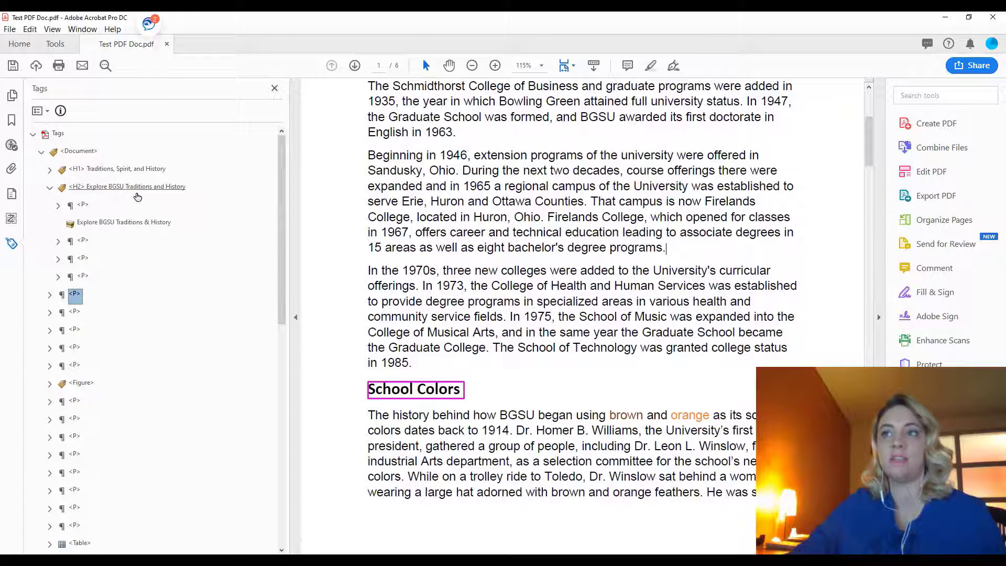
- Change the tag type of the "School Colors" subtitle from paragraph to Heading Level 2
scroll(635, 406, "up", 5)
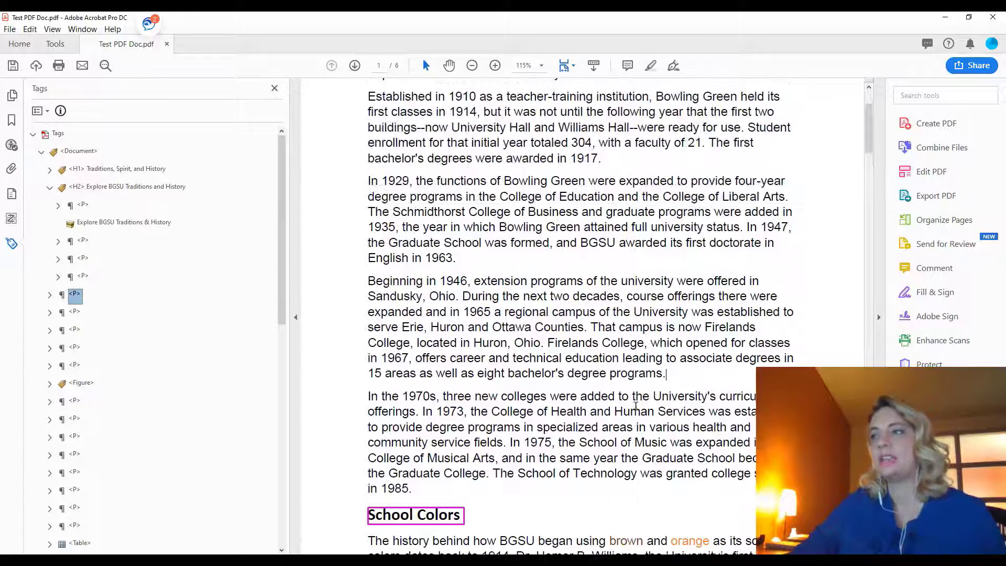
scroll(636, 405, "down", 6)
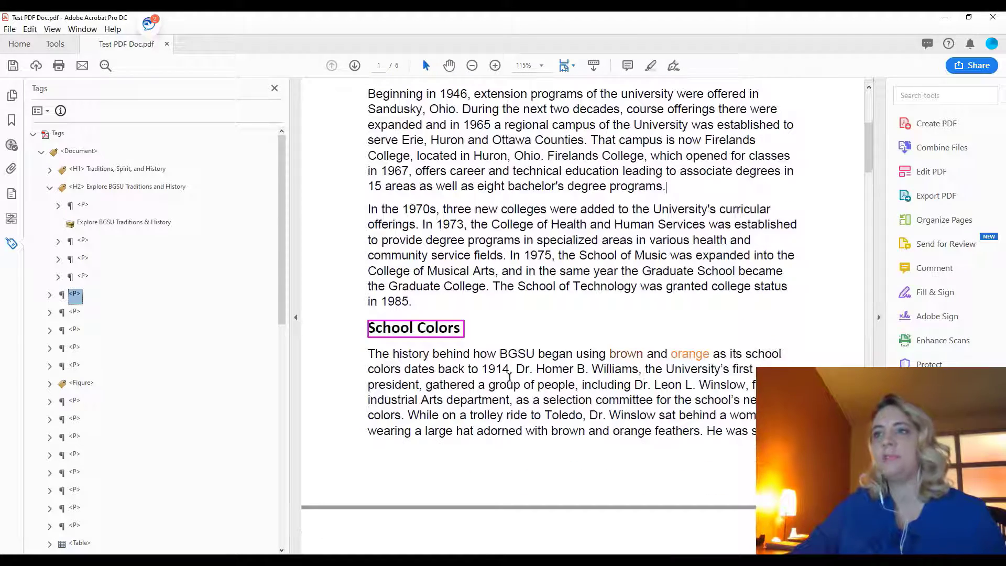
right_click(62, 297)
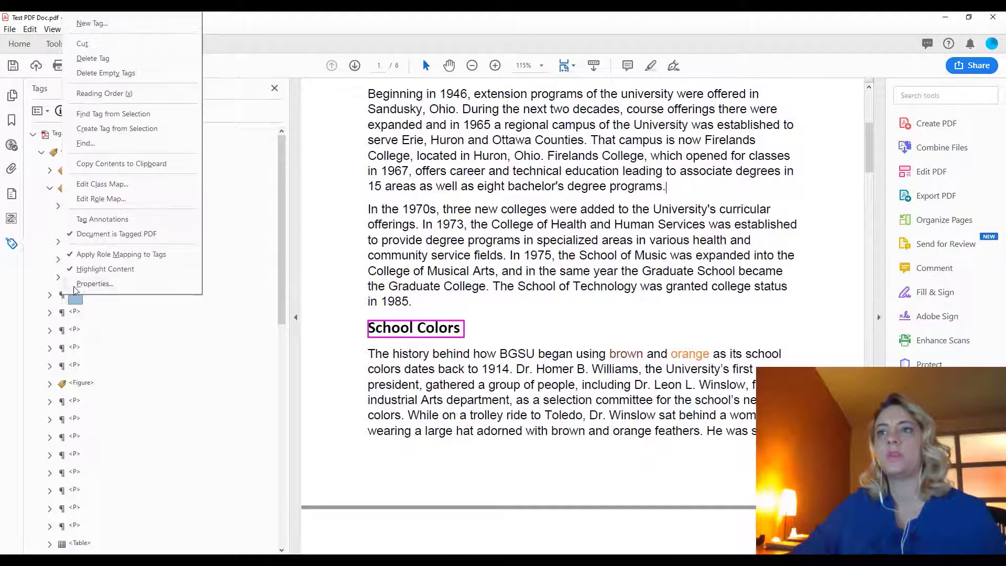
left_click(90, 283)
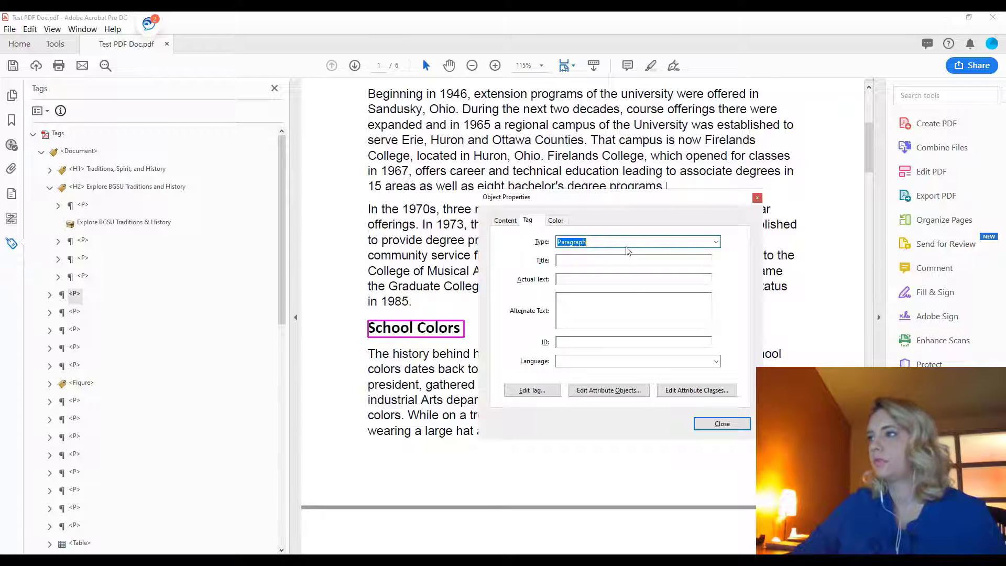
left_click(715, 241)
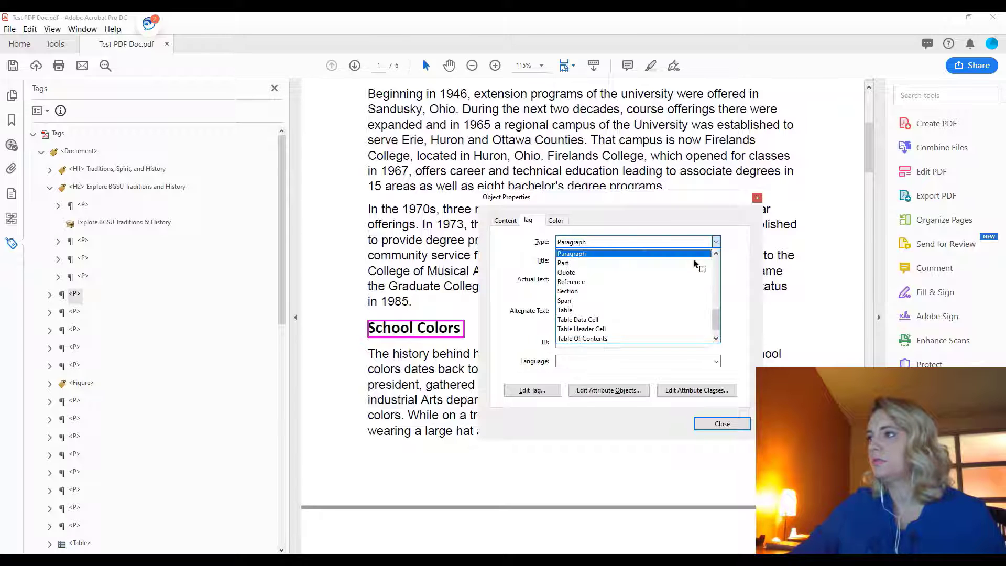
scroll(675, 307, "up", 5)
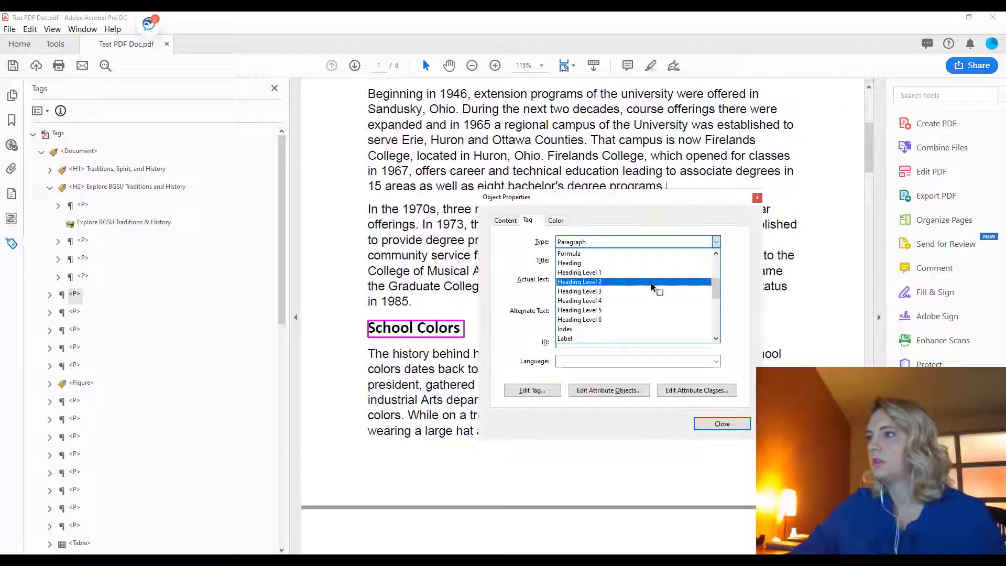
left_click(652, 283)
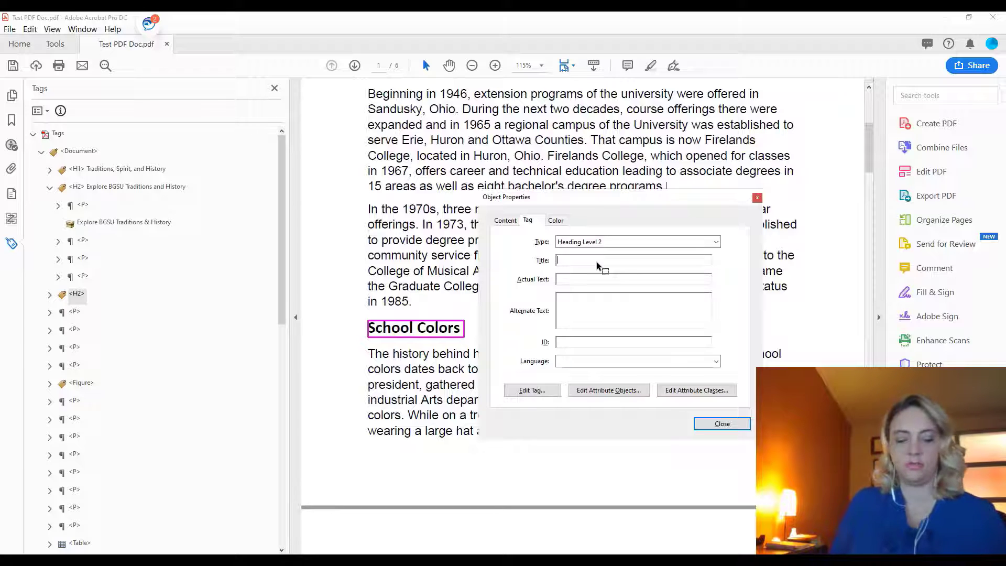
- Give the new H2 tag the title and actual text "School Colors" and close its properties
left_click(597, 265)
type("School Colors")
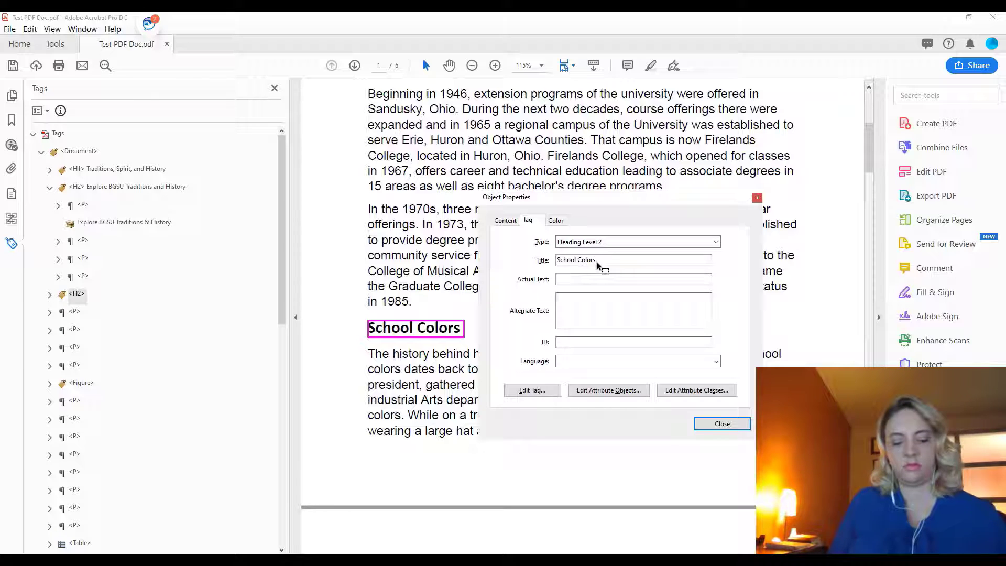
key("ctrl+a")
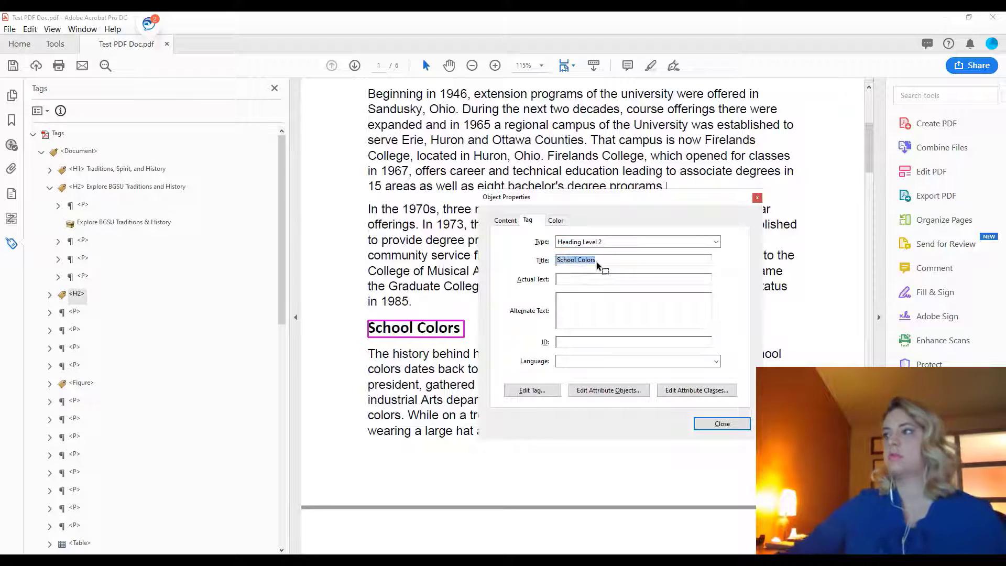
key("ctrl+c")
left_click(583, 280)
key("ctrl+v")
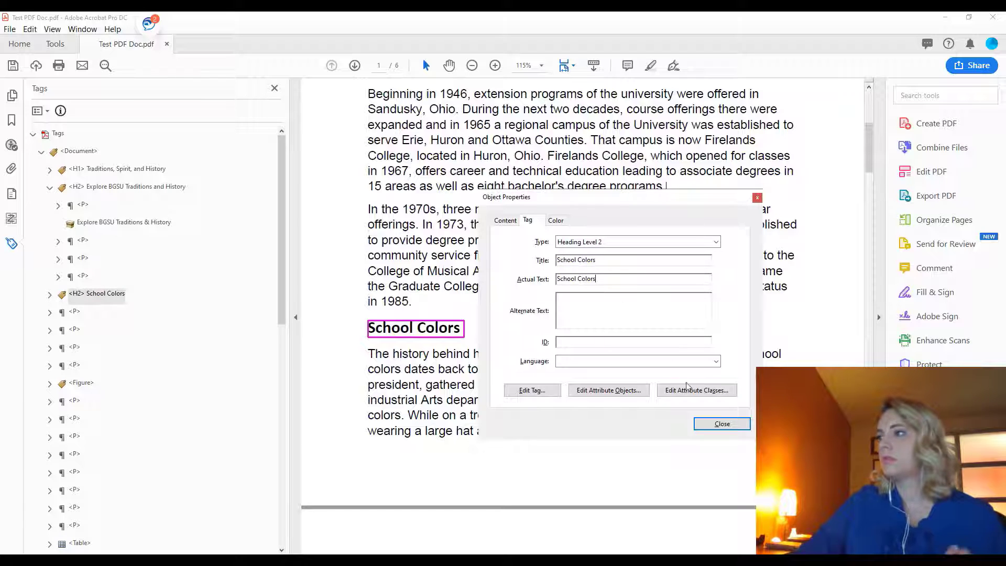
left_click(722, 423)
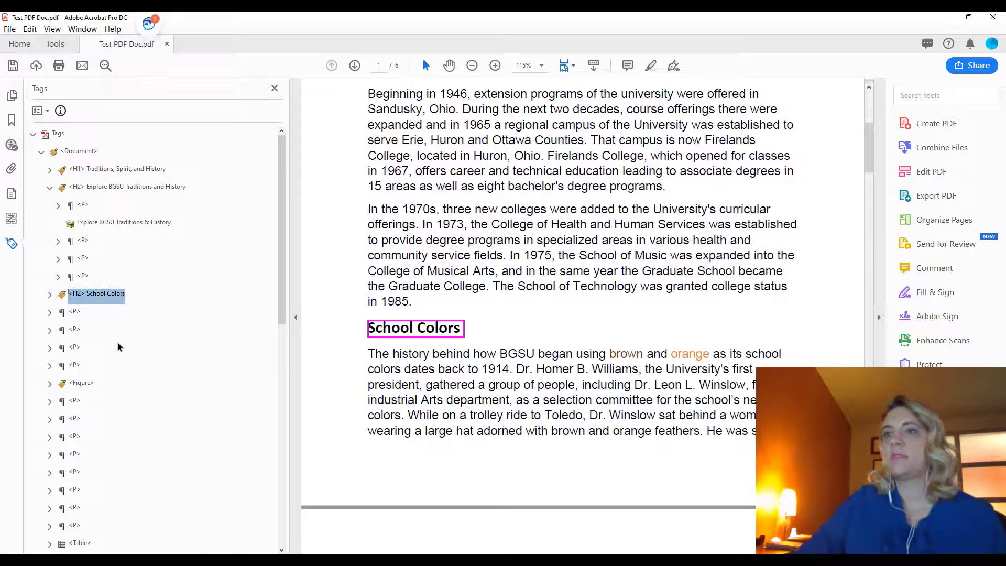
- Nest the three paragraph tags from "The history behind" through "Today, BGSU is the only Division I university" under the H2 tag "School Colors"
left_click(76, 313)
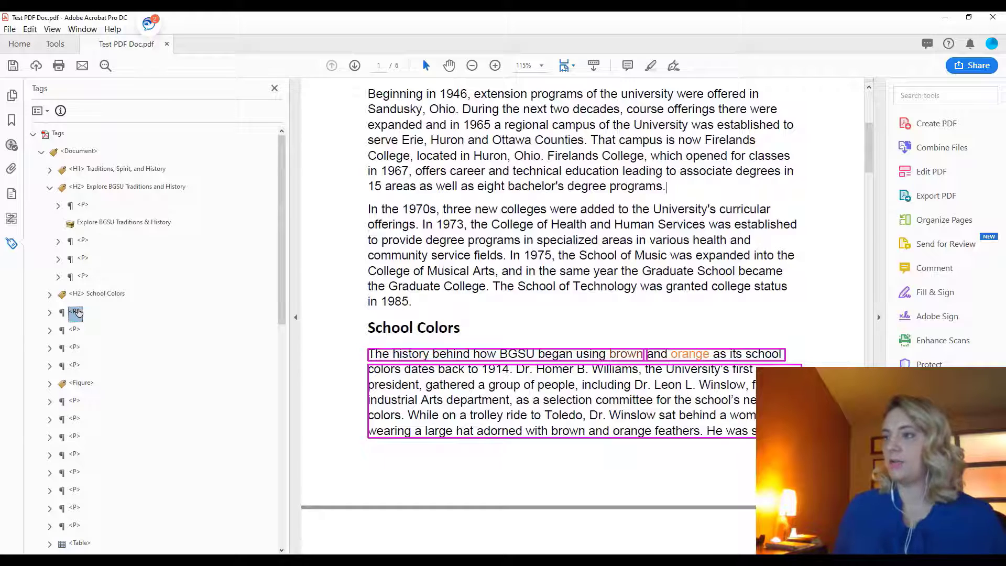
key("Down")
key("Down")
key("Up")
key("Up")
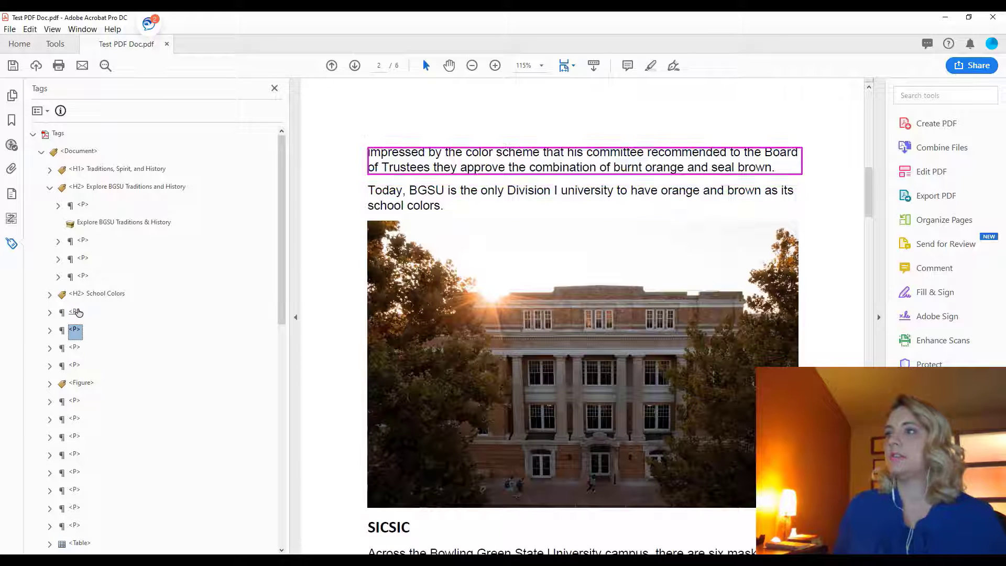
key("Down")
key("Down")
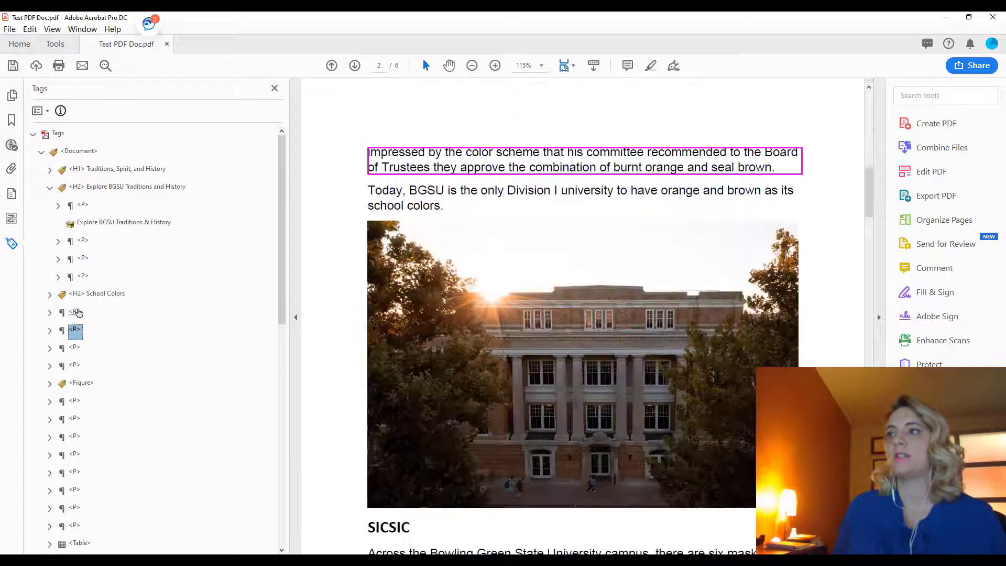
key("Up")
key("Up")
left_click_drag(78, 313, 77, 359)
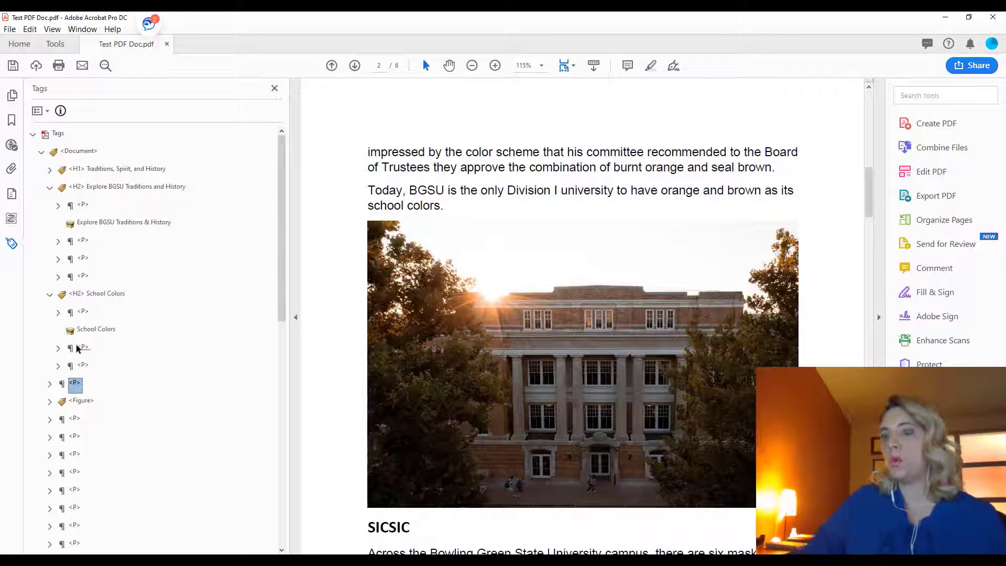
- Step through the tag tree and examine which page content each tag highlights, ending on the Figure tag of the building photo
key("Down")
key("Down")
key("Down")
key("Down")
key("Down")
key("Down")
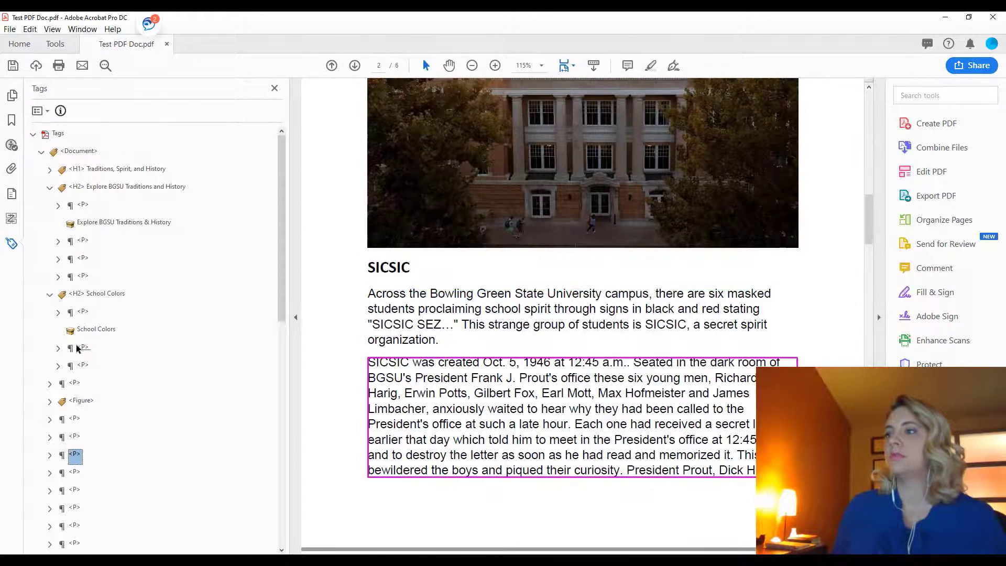
key("Down")
key("Down")
key("Down")
key("Down")
key("Down")
key("Down")
key("Down")
key("Down")
key("Down")
key("Down")
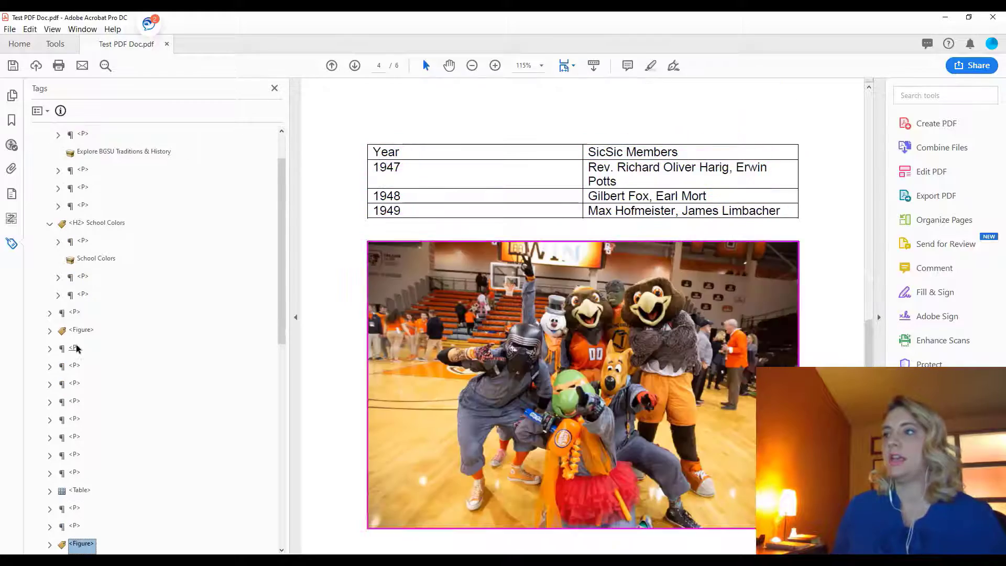
key("Up")
key("Up")
key("Up")
key("Up")
key("Up")
key("Up")
key("Up")
key("Up")
key("Up")
key("Up")
key("Up")
key("Up")
key("Up")
key("Up")
key("Up")
key("Up")
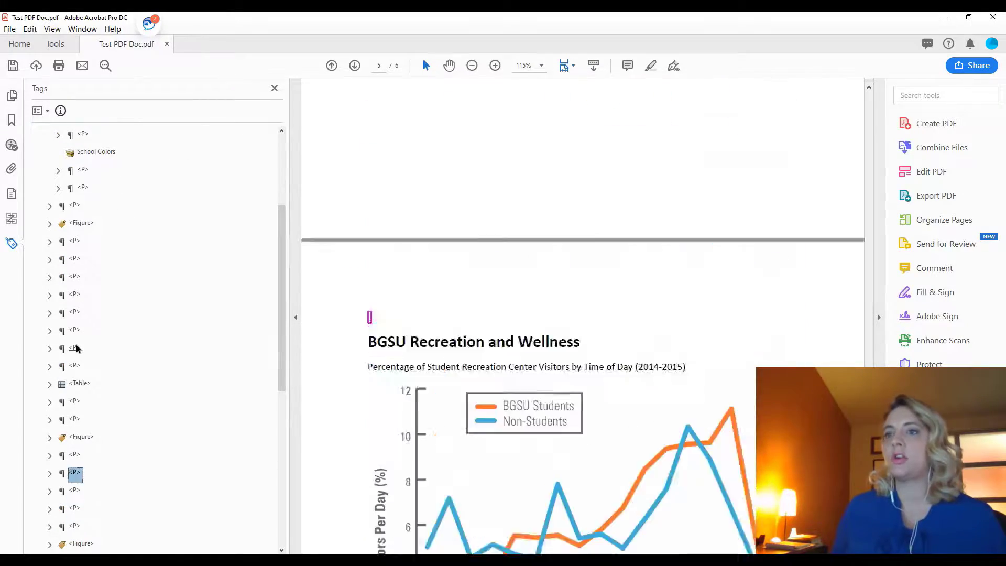
key("Up")
key("Up")
key("Up")
key("Up")
key("Up")
key("Up")
key("Up")
key("Up")
key("Up")
key("Up")
key("Up")
key("Up")
key("Up")
key("Up")
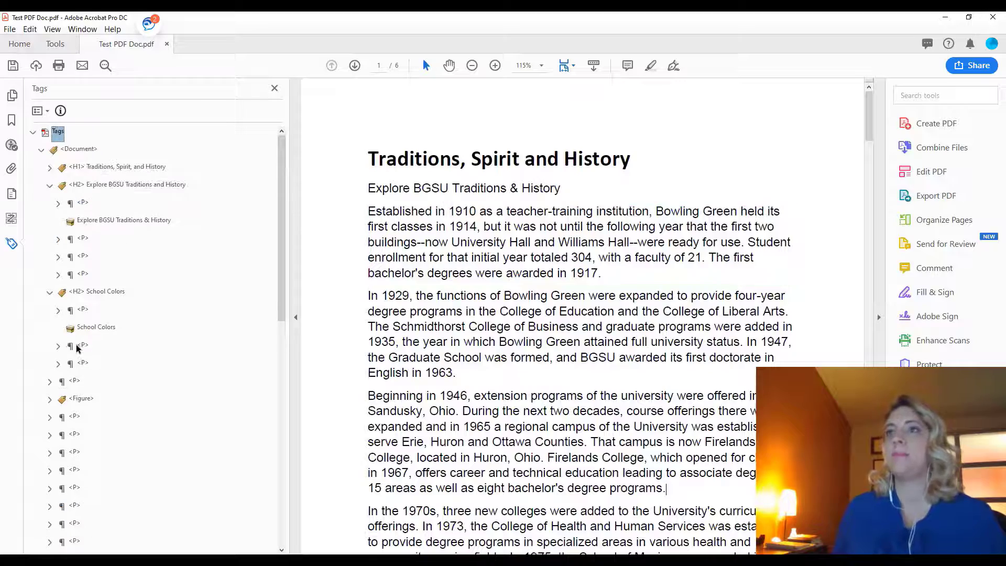
key("Down")
key("Down")
key("Down")
key("Down")
key("Down")
key("Down")
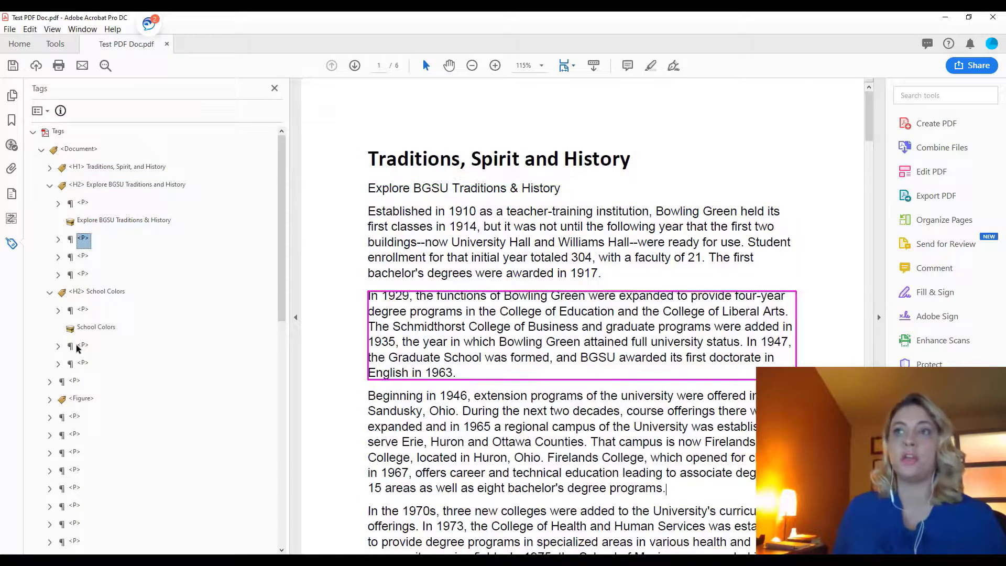
key("Down")
key("Down")
key("Down")
key("Down")
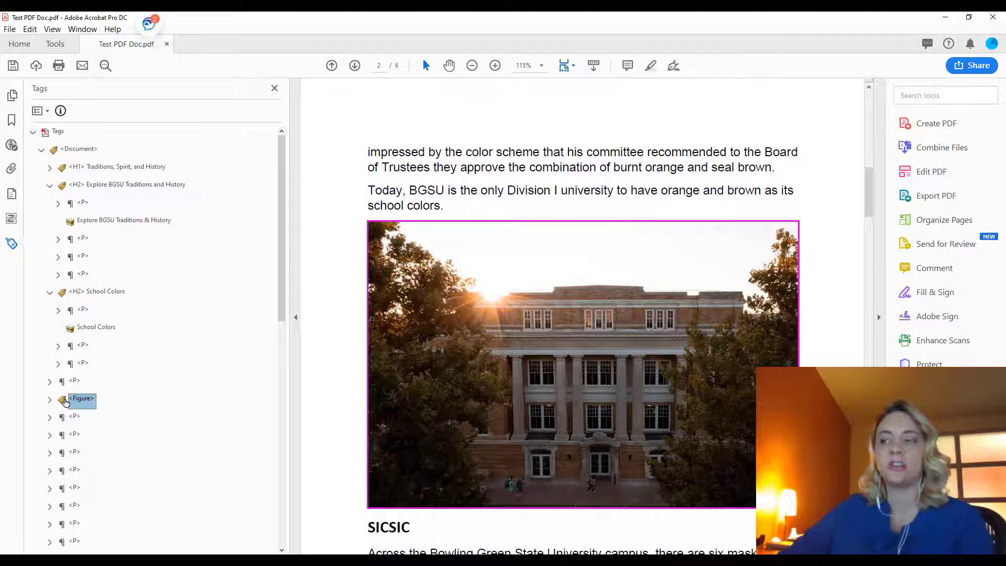
- Open the properties of the building photo's Figure tag and move the dialog clear of the photo
right_click(65, 401)
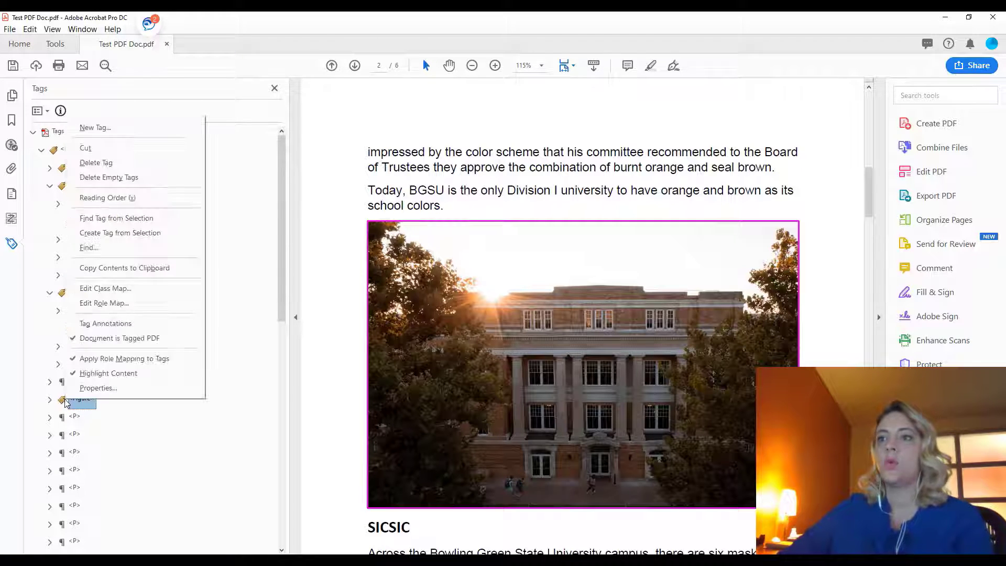
left_click(98, 388)
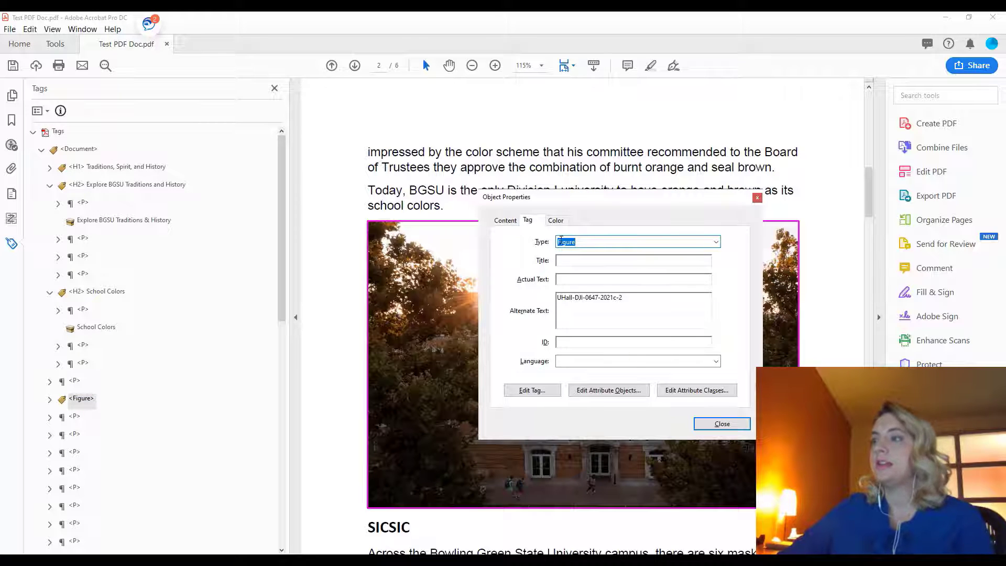
left_click(637, 297)
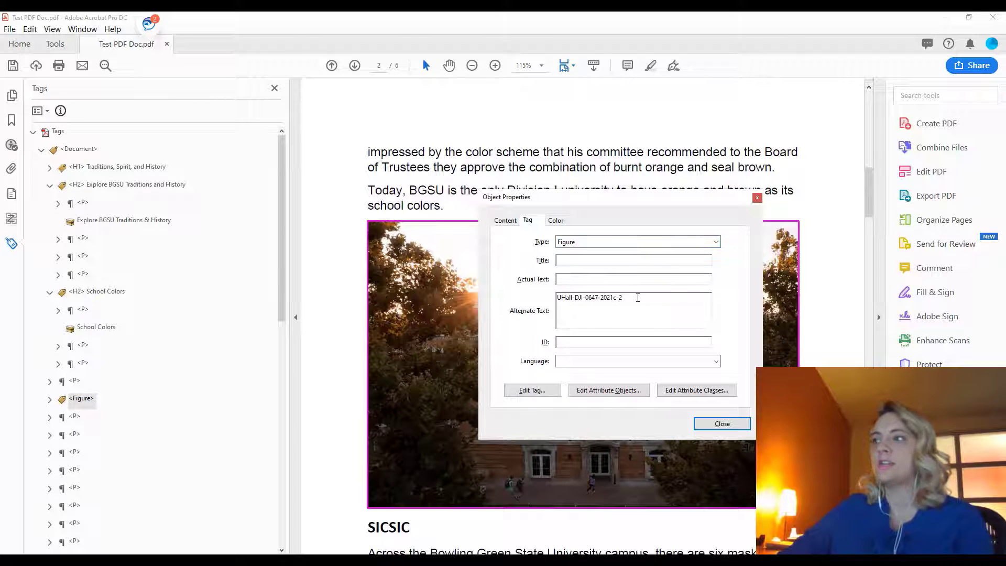
triple_click(609, 297)
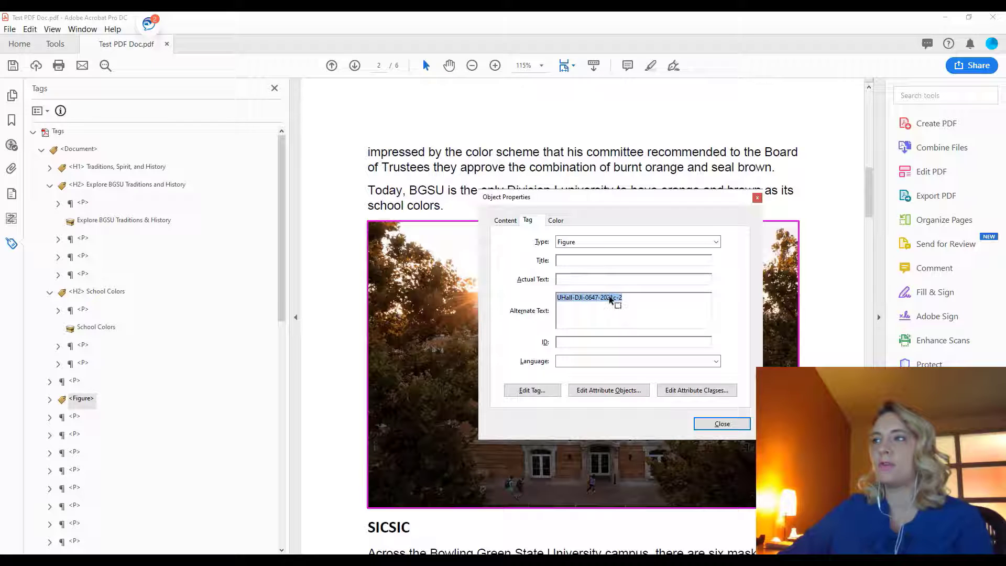
left_click(658, 301)
left_click_drag(637, 205, 237, 194)
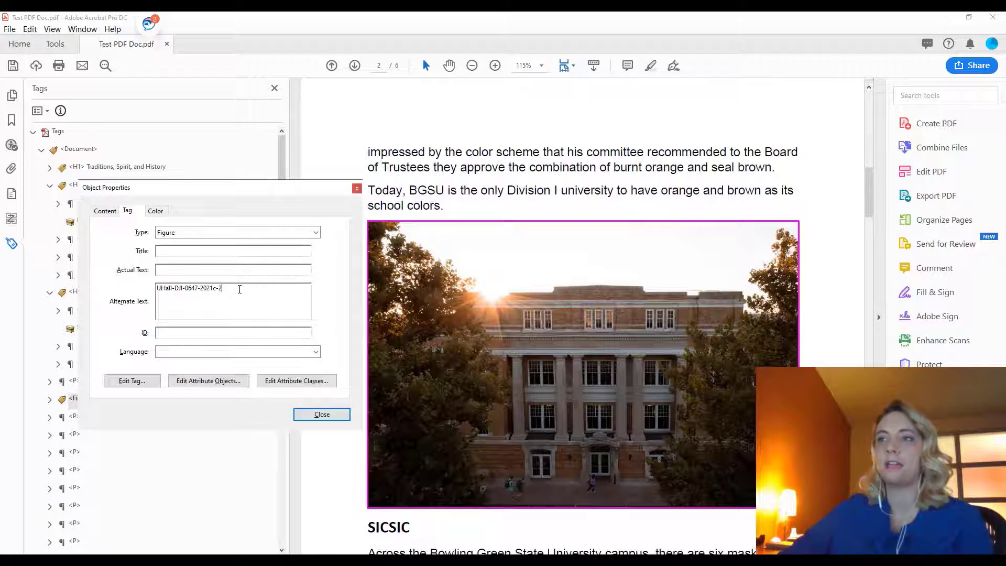
- Replace the building photo's alternate text with "University Hall on BGSU main campus"
double_click(213, 288)
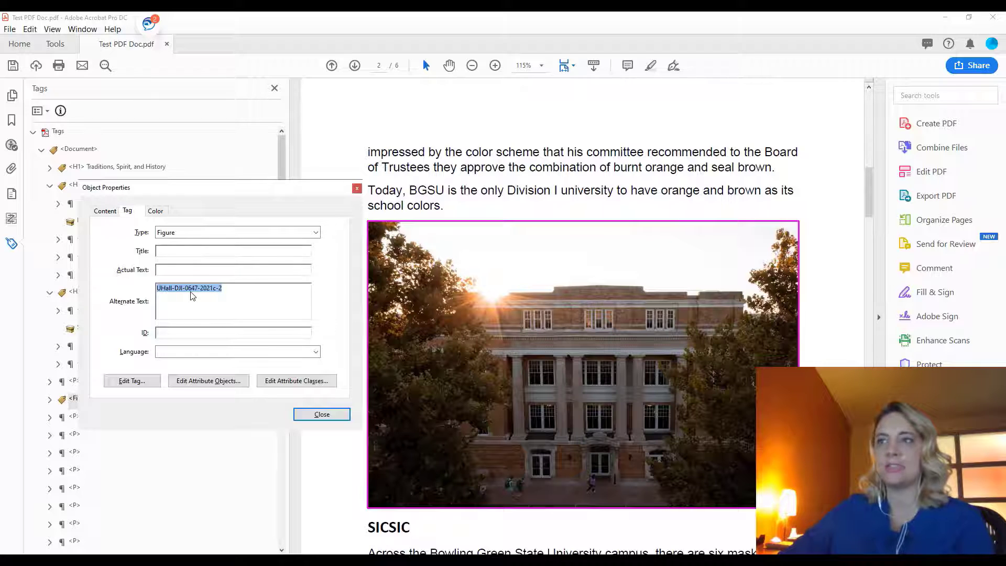
left_click(282, 291)
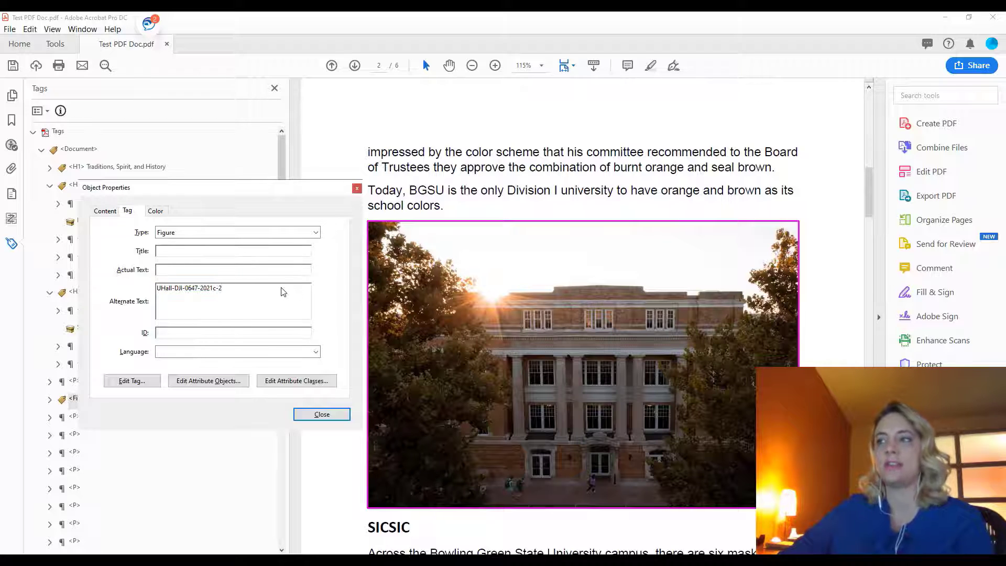
triple_click(206, 292)
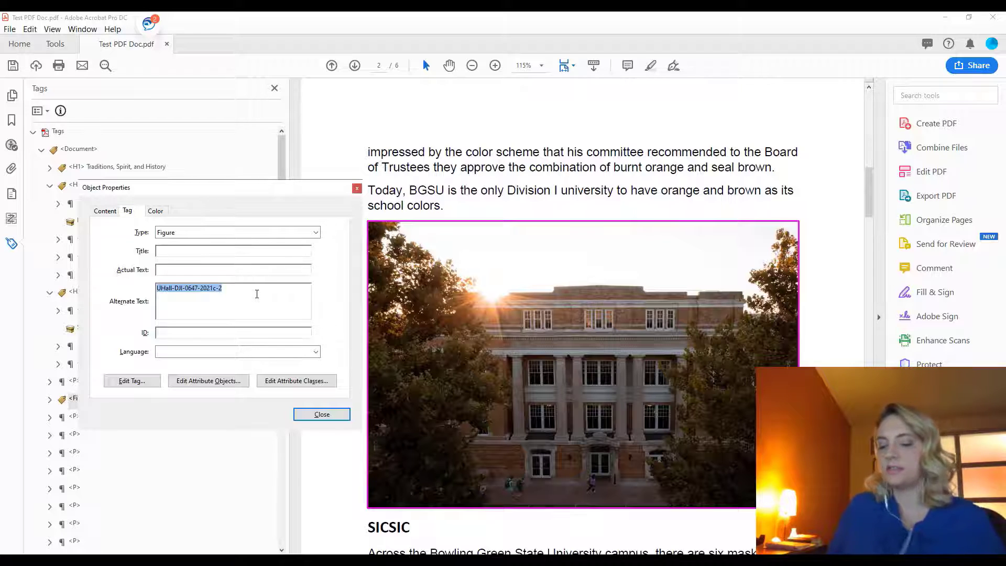
key("BackSpace")
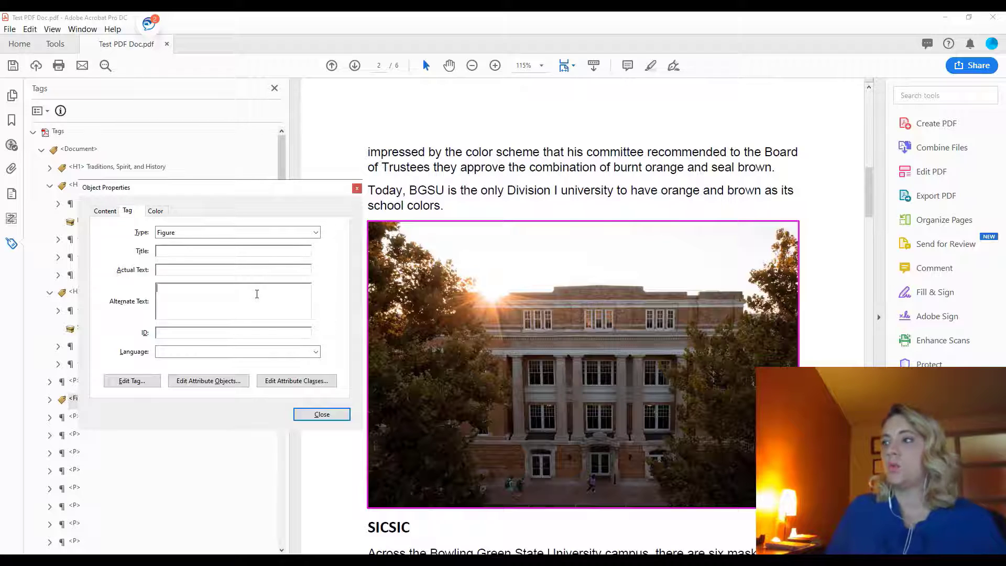
type("U")
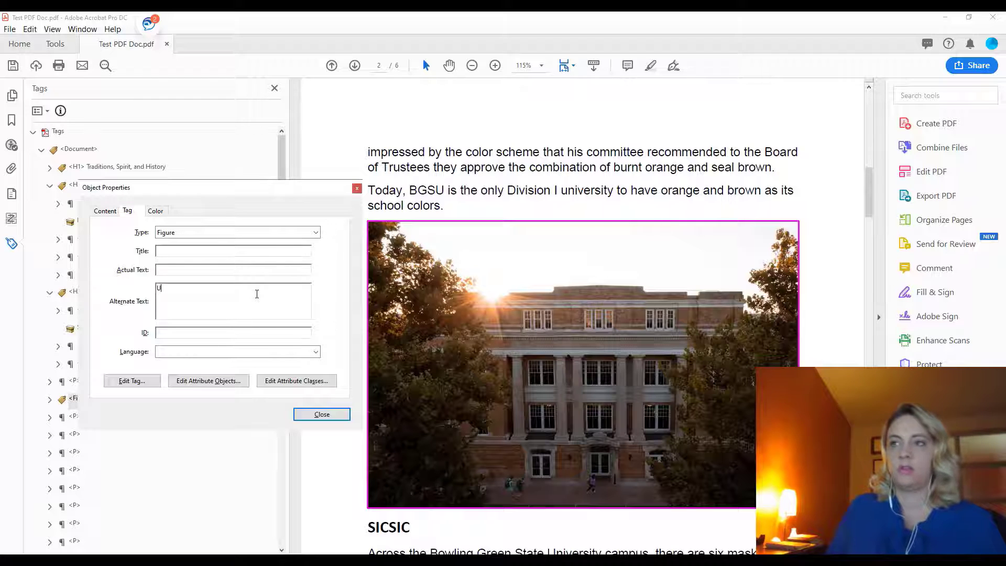
type("niversity Hall ")
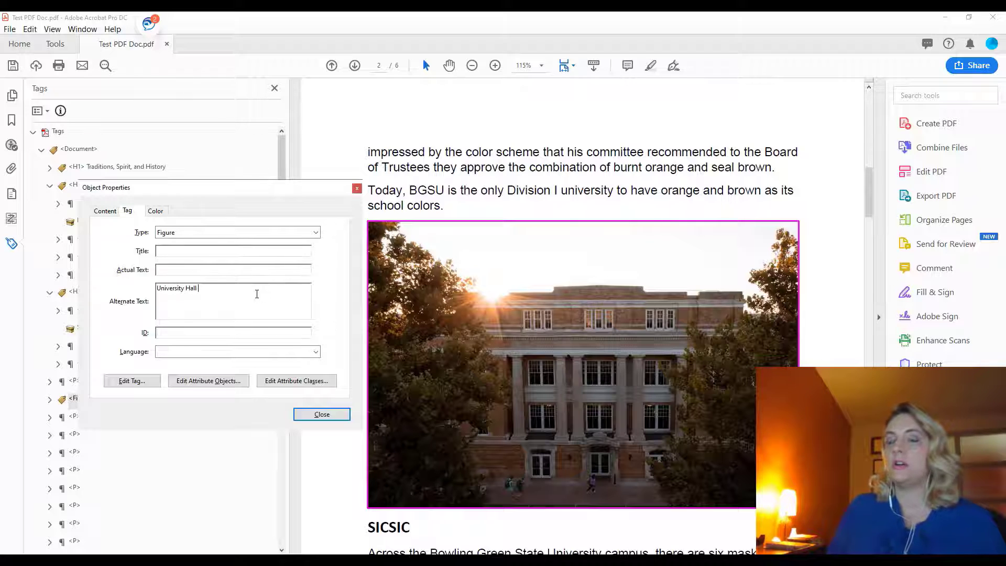
type("on ")
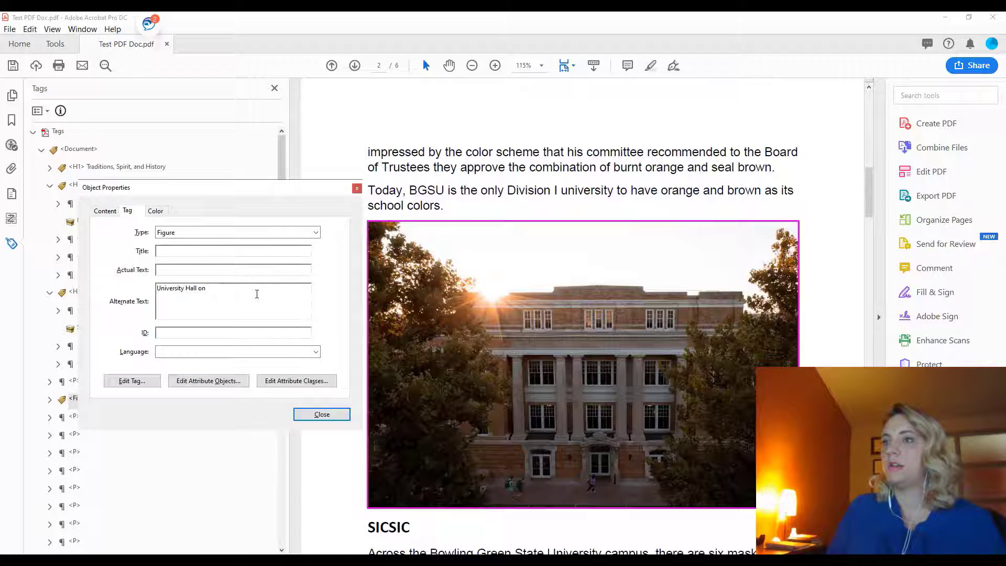
type("BGSU ")
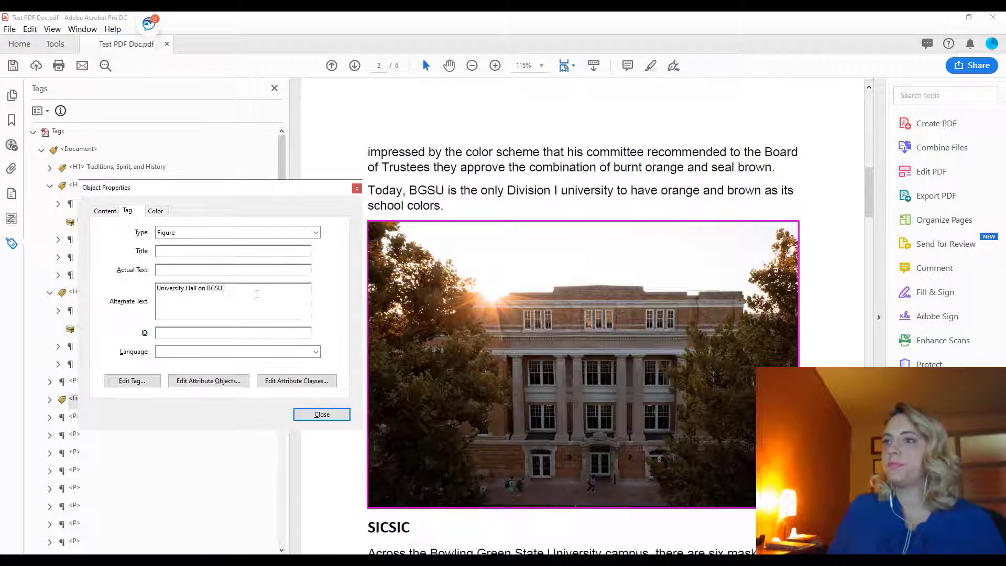
type("main campus")
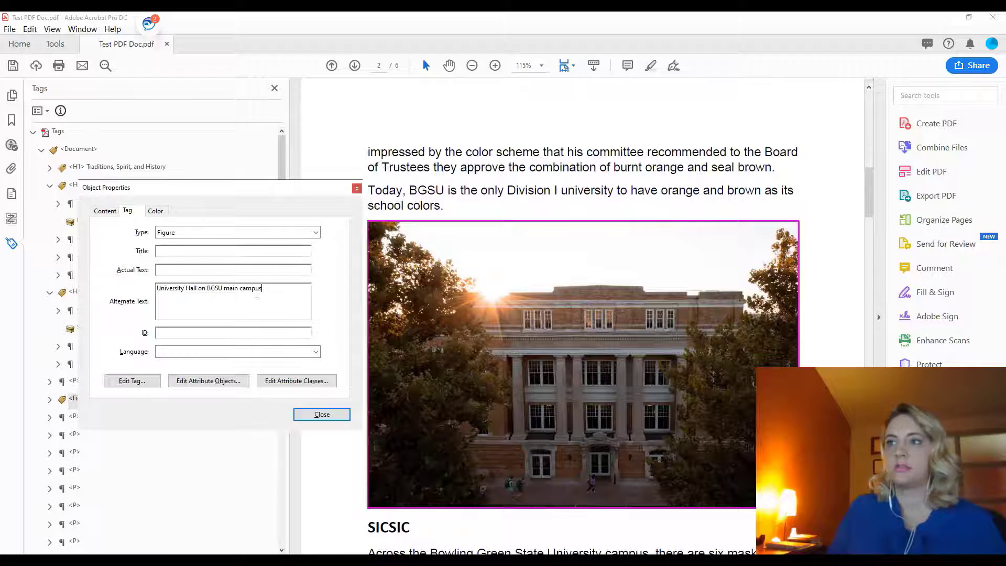
- Extend the building photo's alternate text with " with the sun setting in the background." and close its properties
type(" with the su")
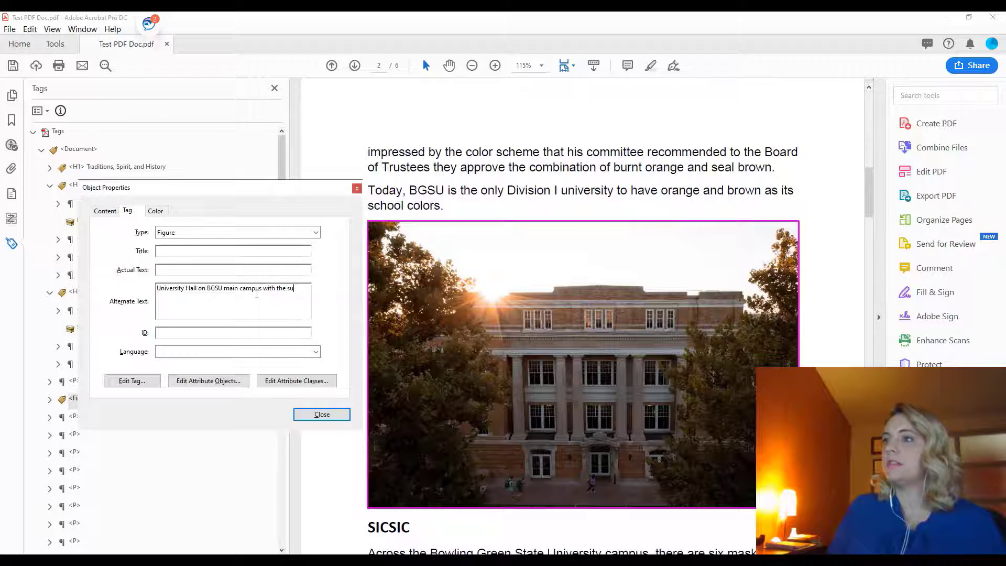
type("n setting in the ")
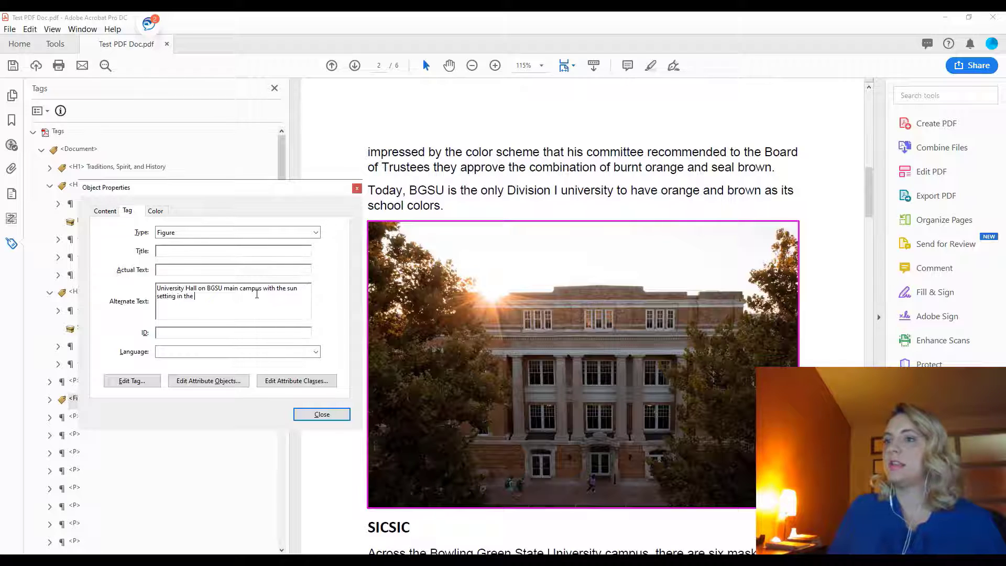
type("background.")
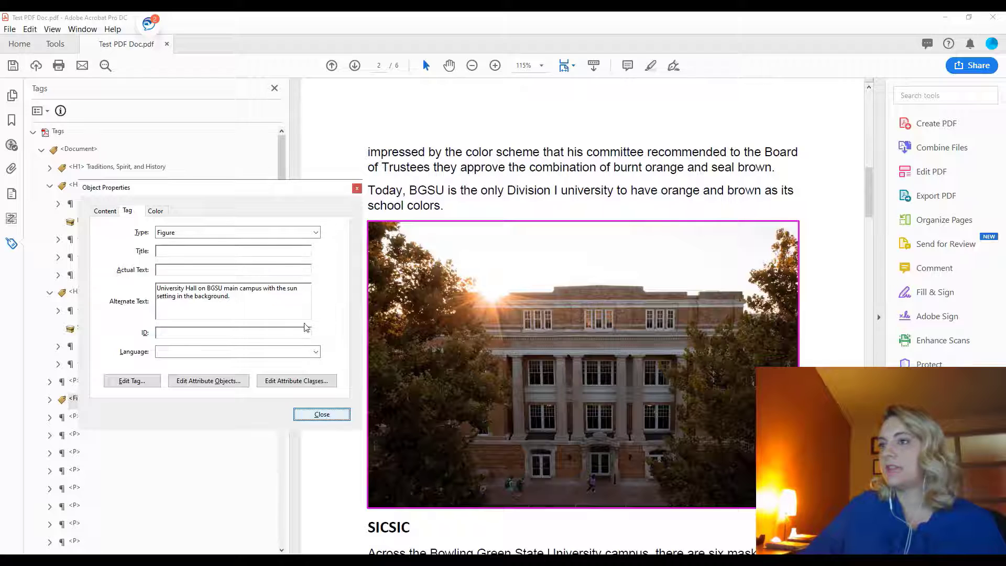
left_click(272, 301)
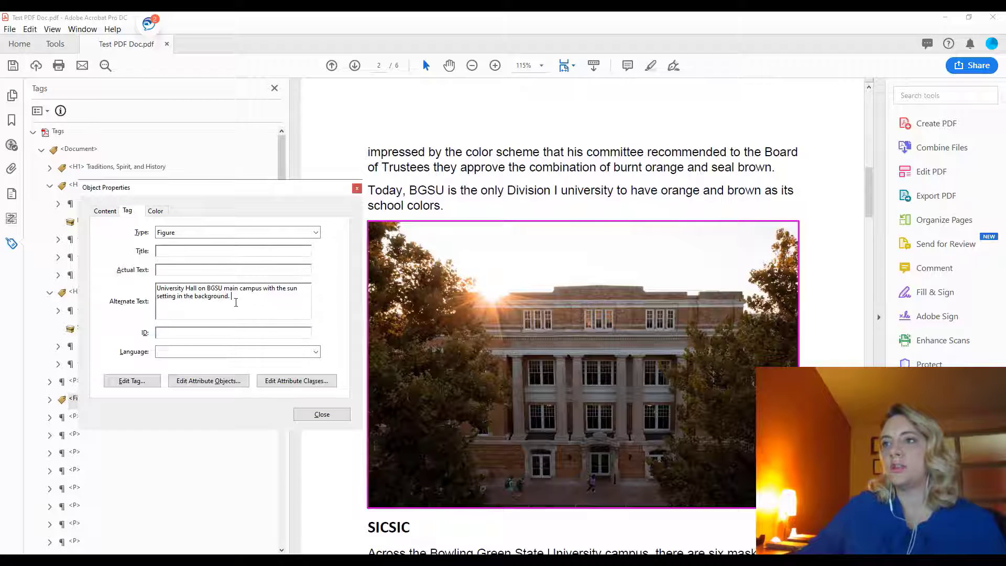
left_click(340, 417)
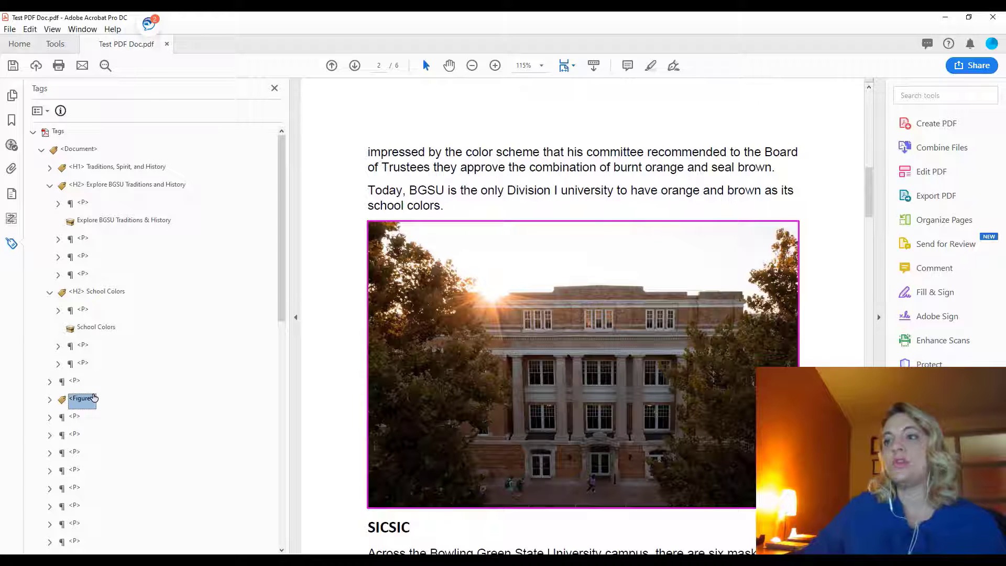
- Step through the following tags and examine which page content each one highlights, ending on the Figure tag of the visitor line chart
key("Down")
key("Down")
key("Down")
key("Down")
key("Down")
key("Down")
key("Down")
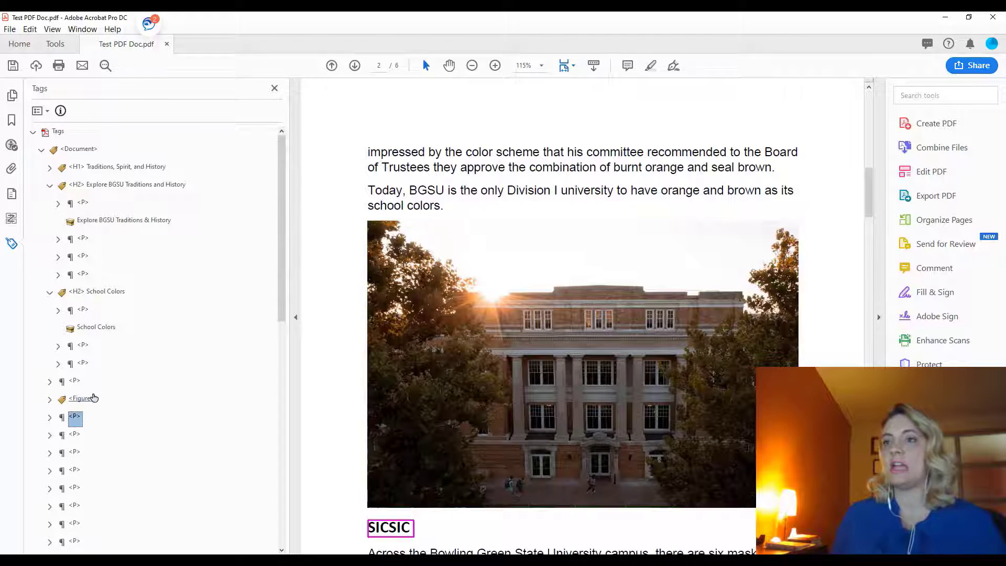
key("Down")
key("Down")
key("Down")
key("Down")
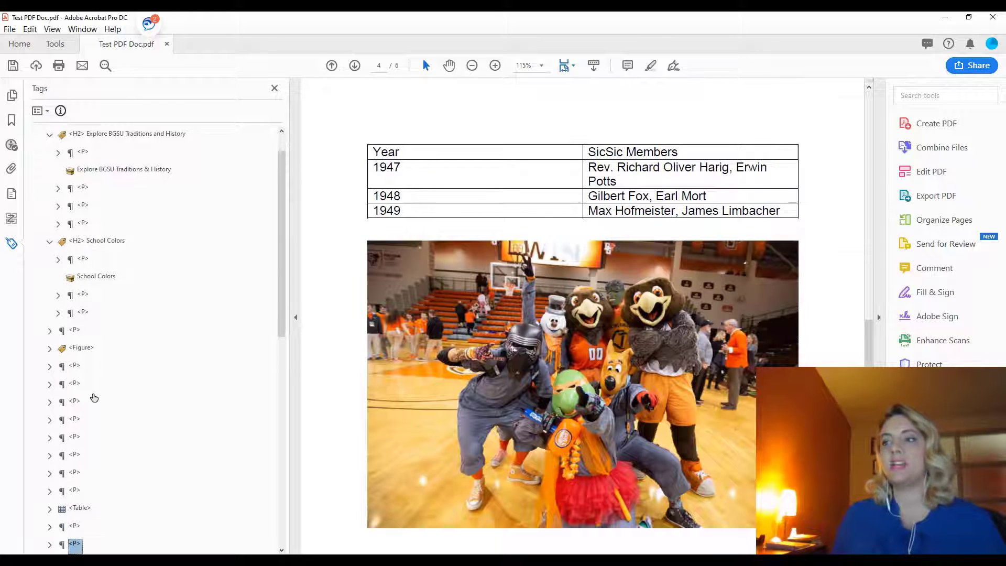
key("Down")
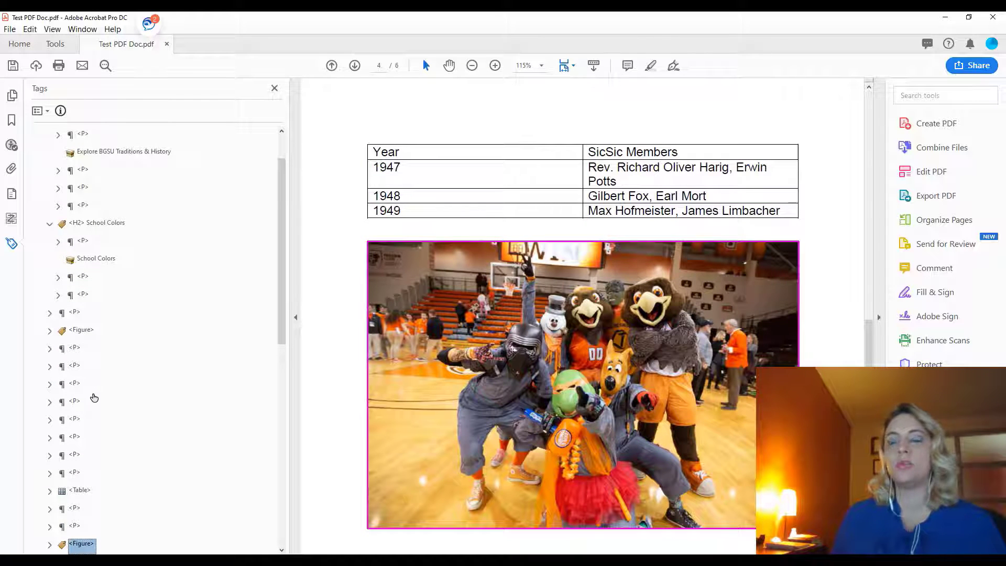
key("Down")
key("Down")
key("Down")
key("Down")
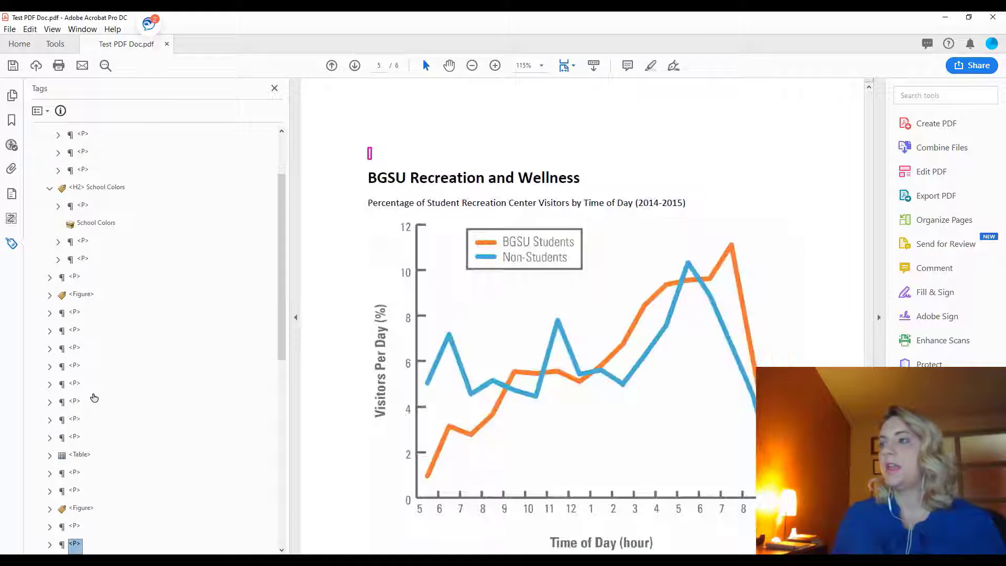
key("Down")
key("Down")
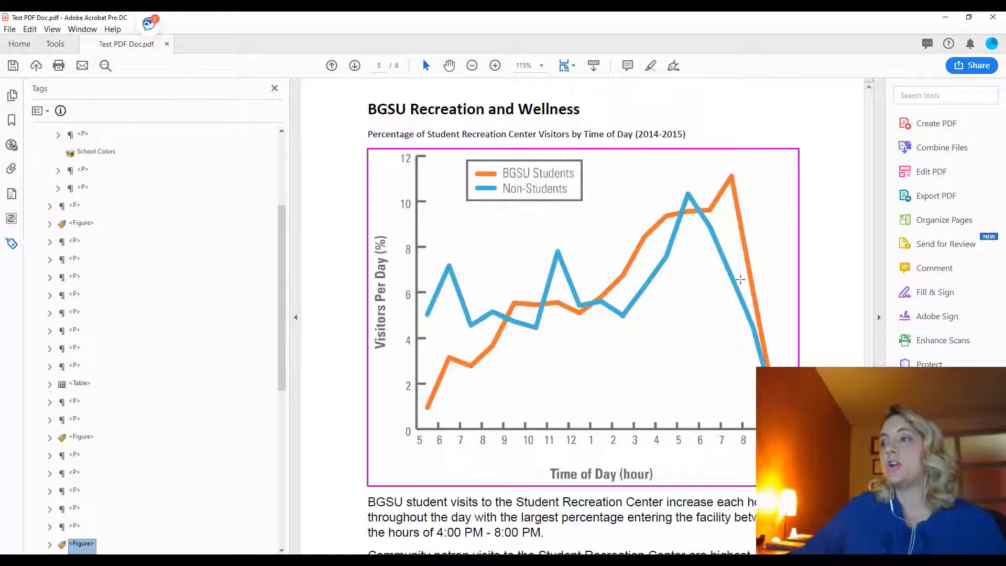
scroll(231, 408, "down", 3)
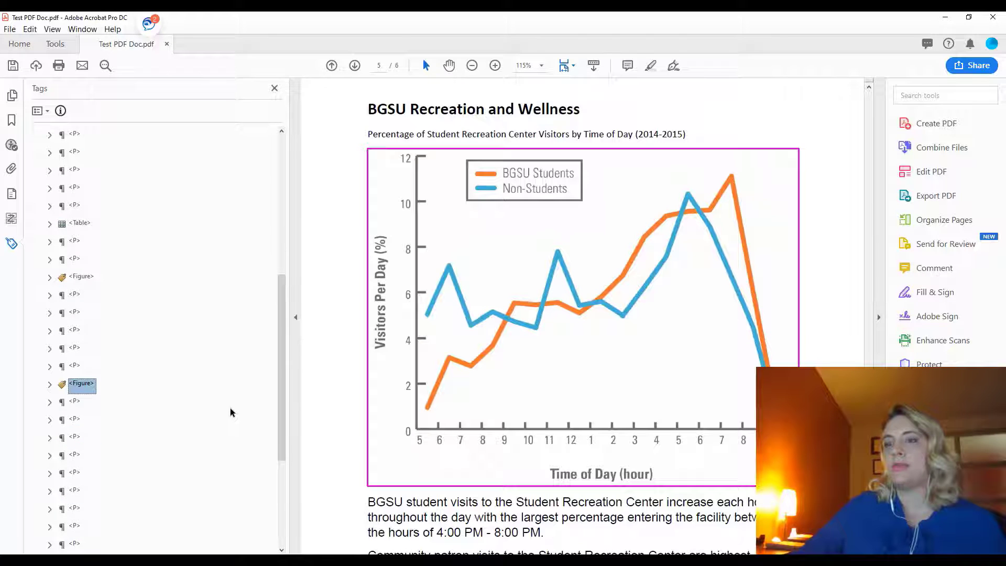
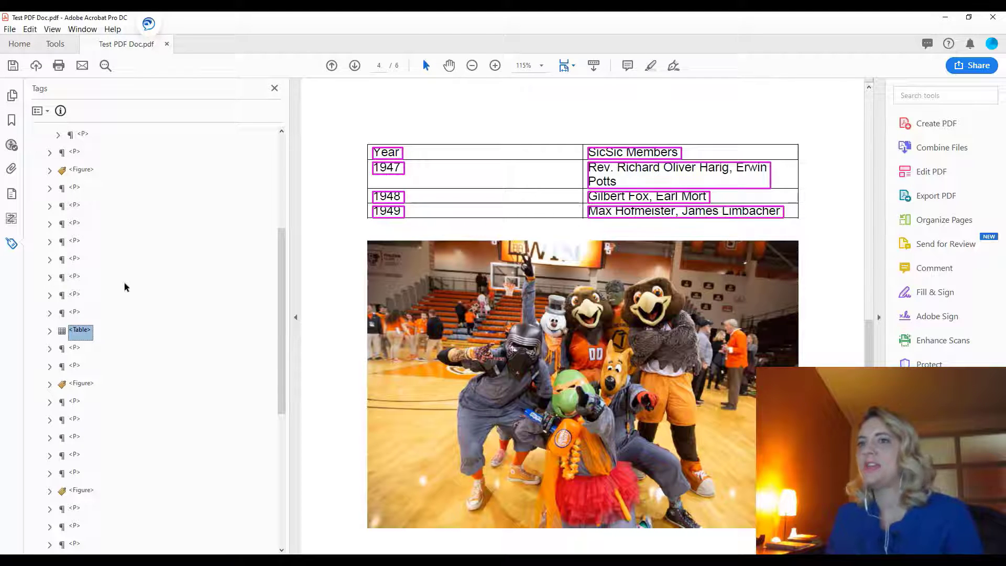
- Open the Table Editor for the Table tag of the SicSic members table
key("Up")
key("Down")
key("Down")
key("Down")
key("Up")
key("Up")
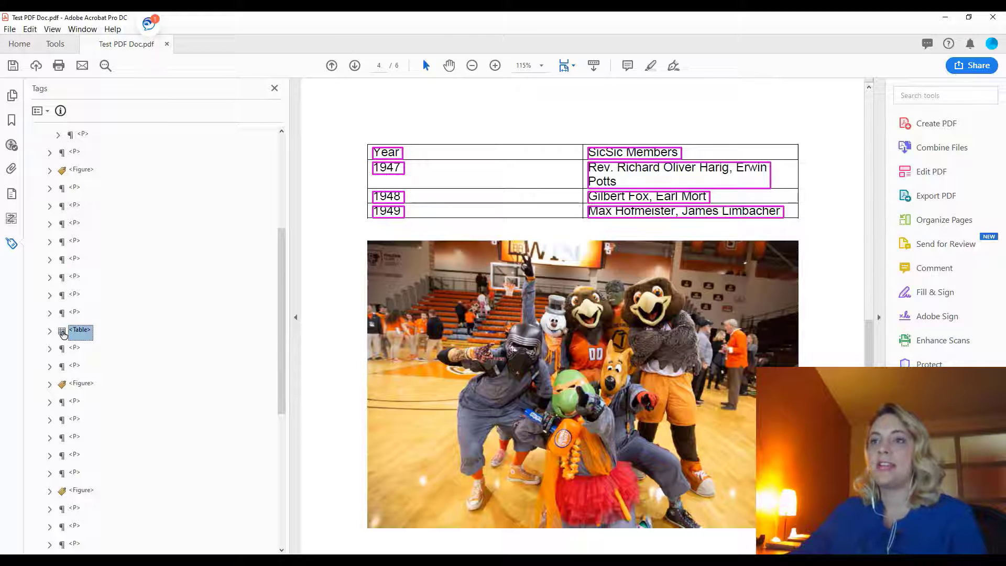
right_click(63, 333)
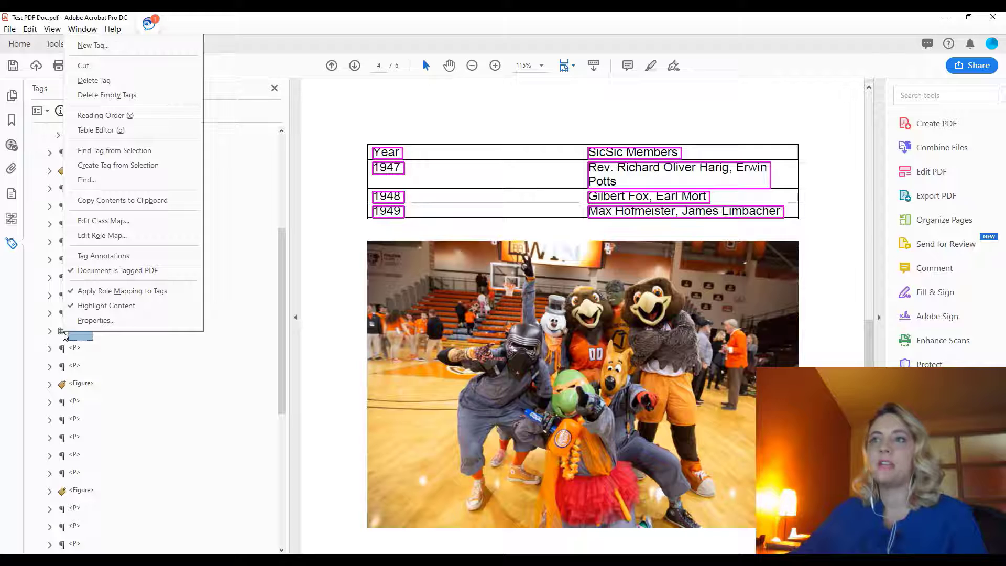
left_click(163, 130)
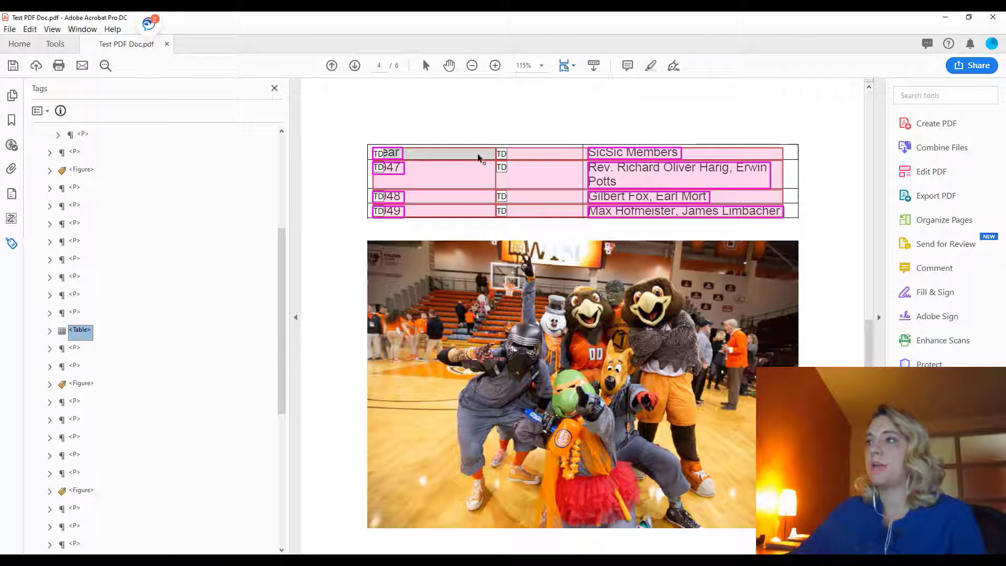
- Change the table's "Year" cell to a header cell and set its scope
right_click(378, 156)
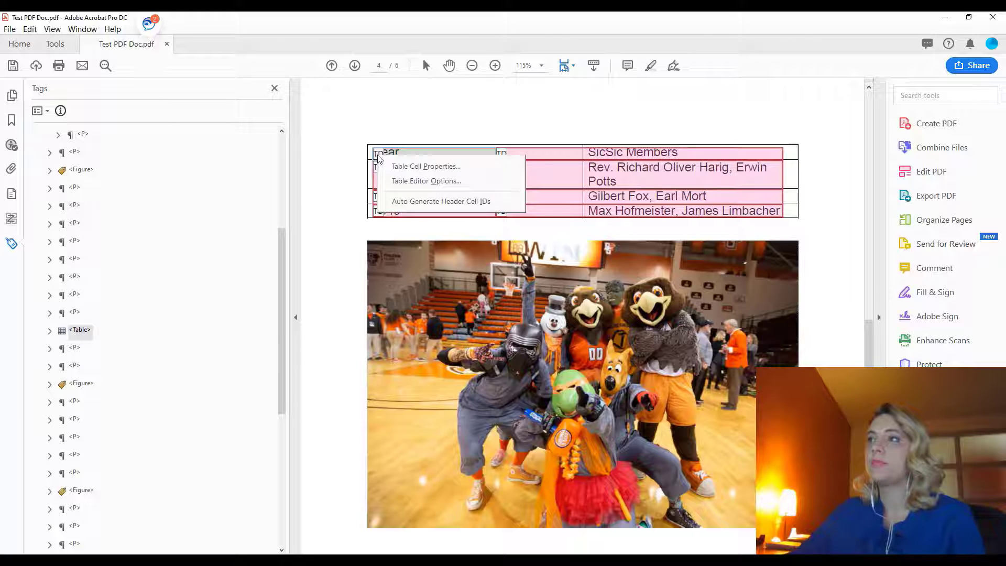
left_click(398, 166)
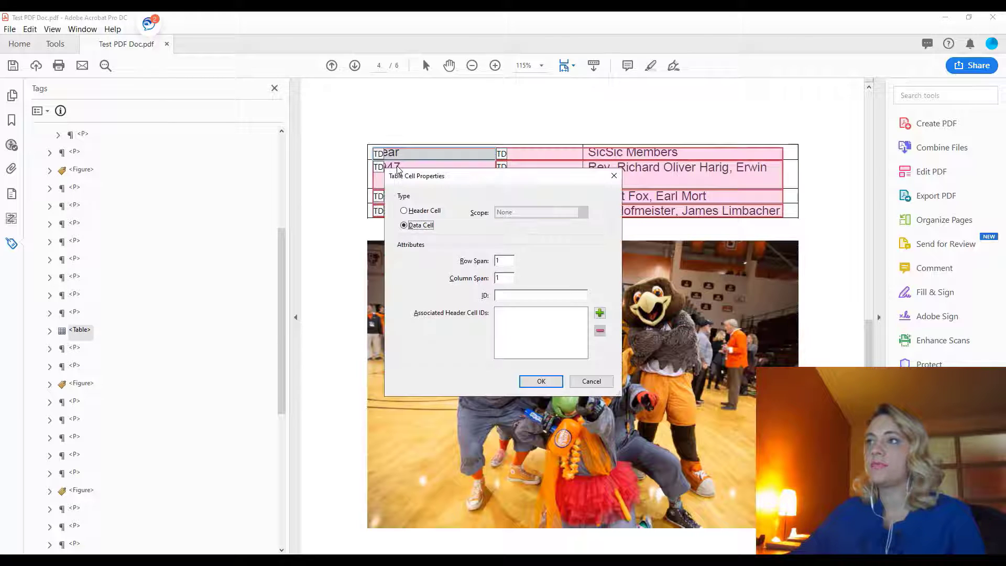
left_click(404, 211)
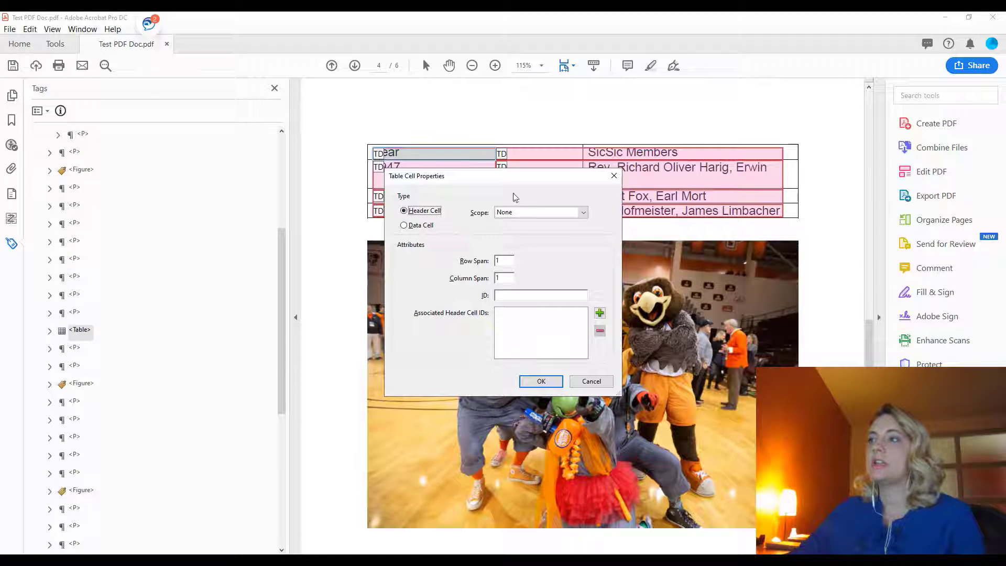
left_click_drag(445, 179, 542, 182)
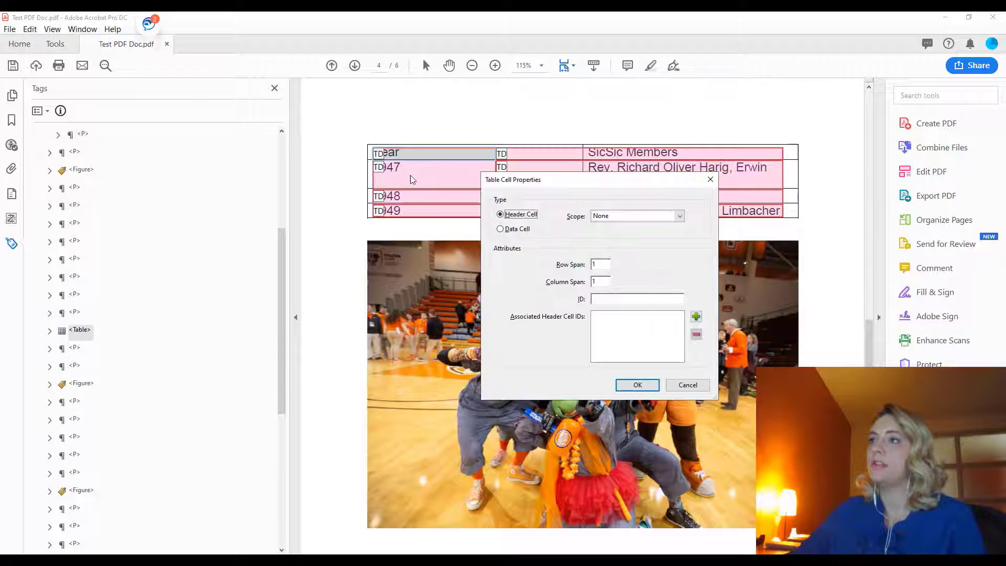
left_click(679, 216)
left_click(655, 242)
left_click(635, 385)
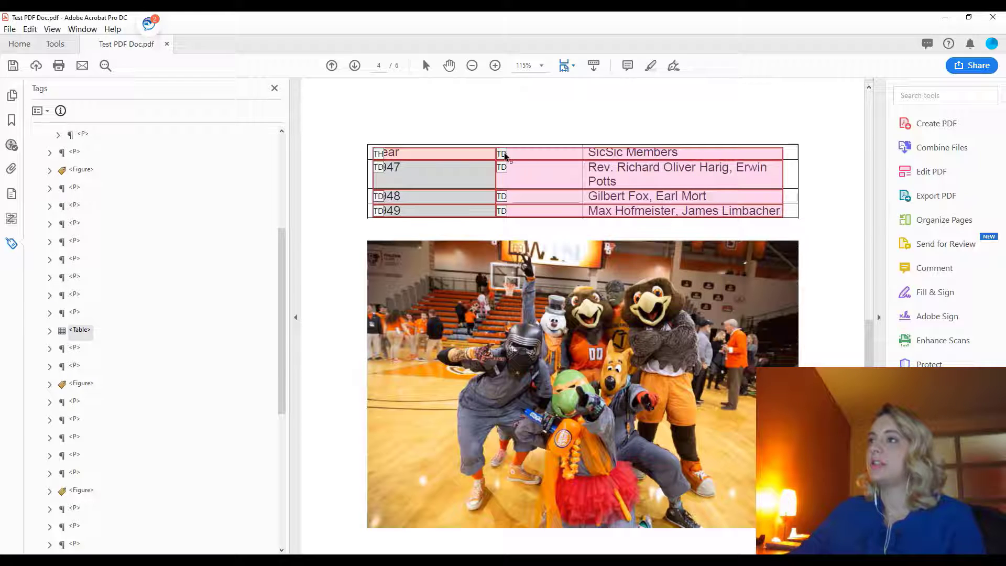
- Change the "SicSic Members" cell to a header cell with the scope Column
right_click(503, 155)
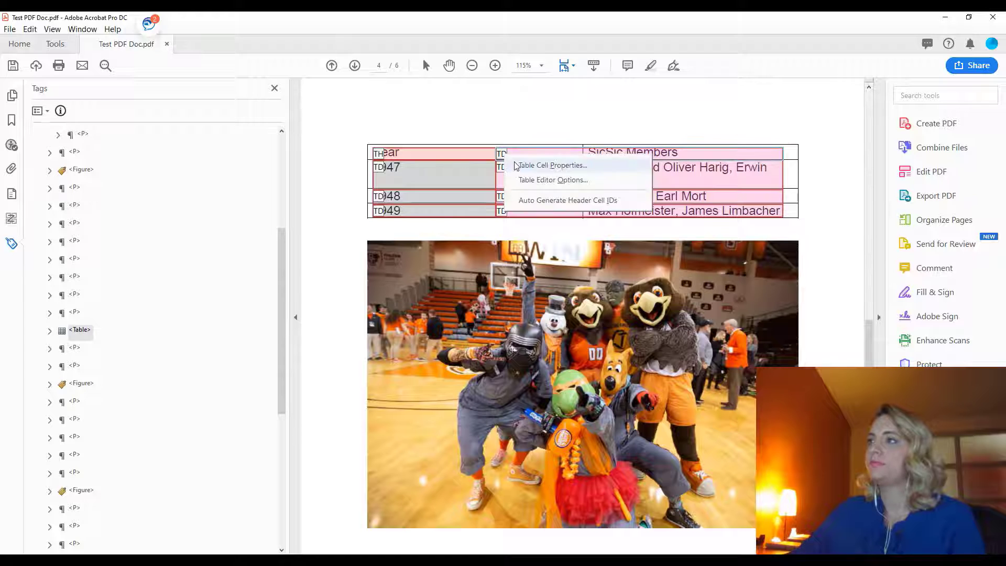
left_click(515, 164)
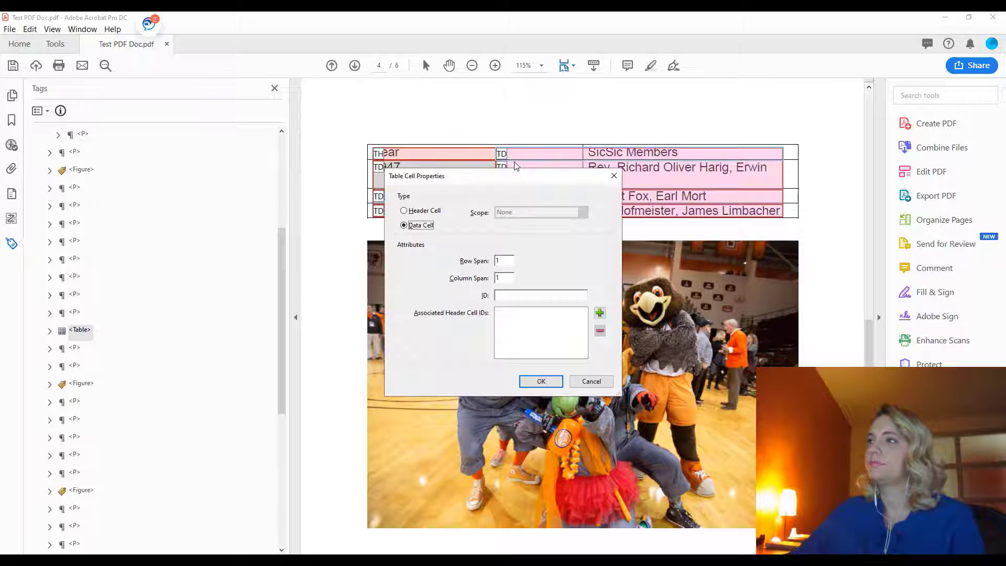
left_click(403, 210)
left_click_drag(503, 180, 350, 133)
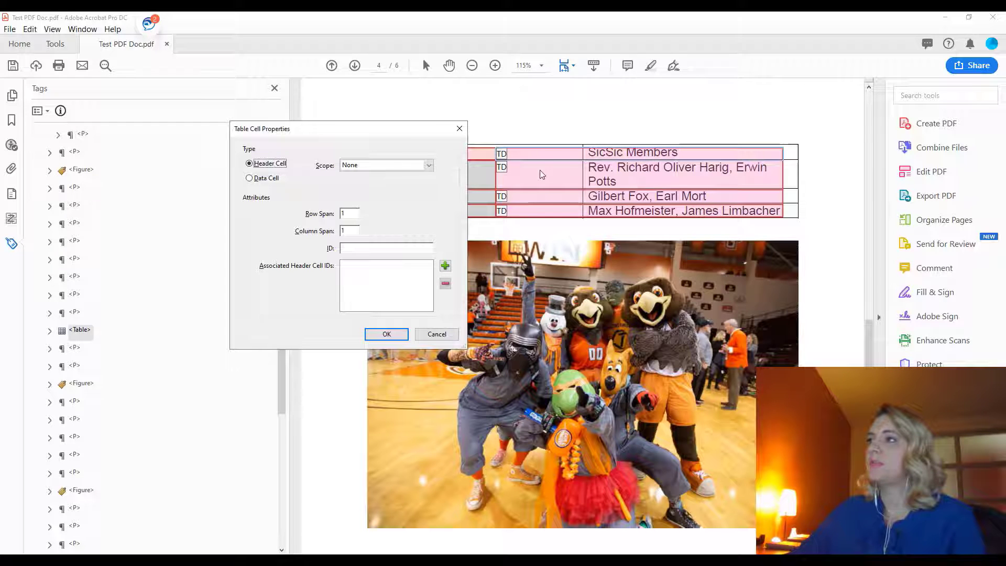
left_click(429, 165)
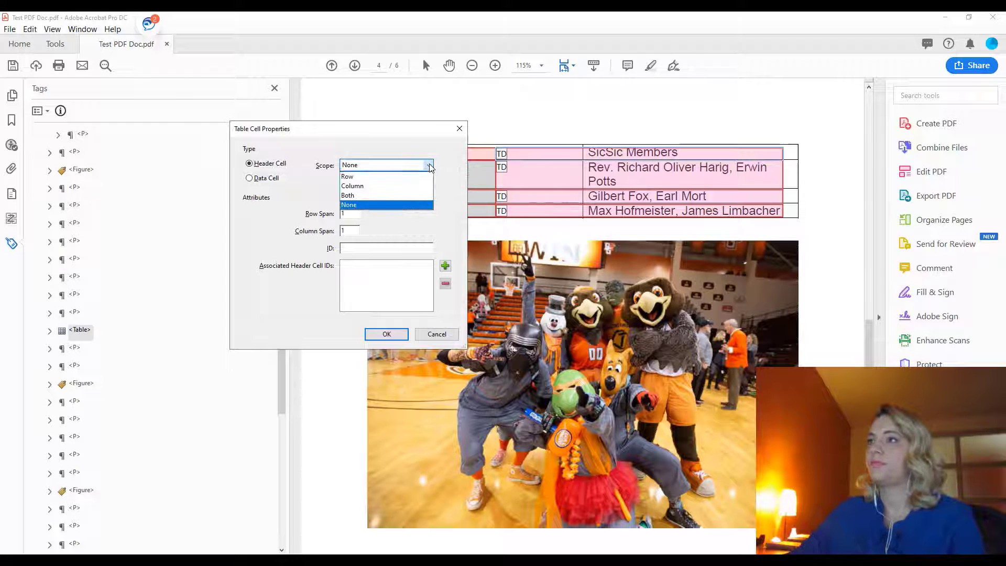
left_click(409, 186)
left_click(386, 334)
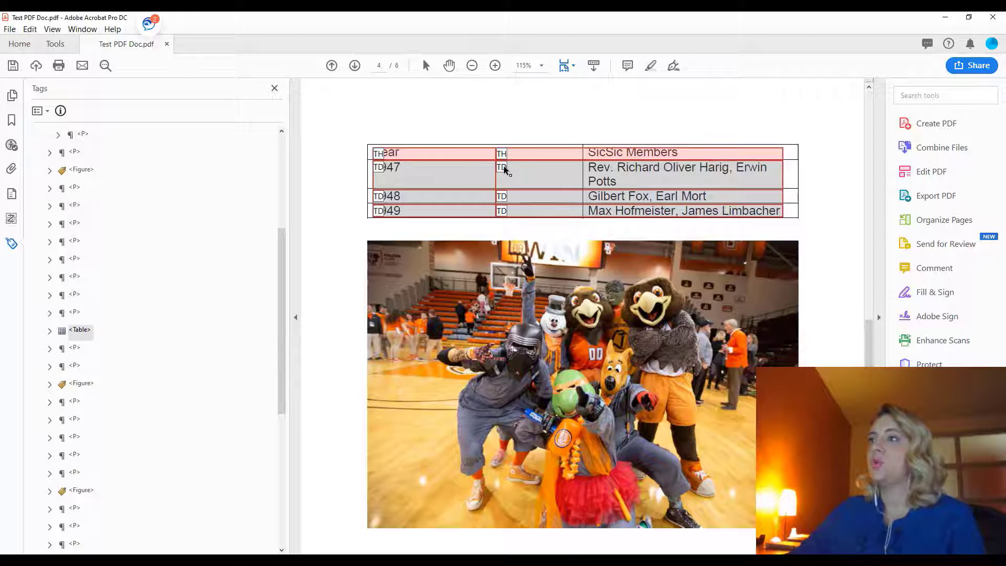
- Change the "1947" cell to a header cell with the scope Row
right_click(378, 167)
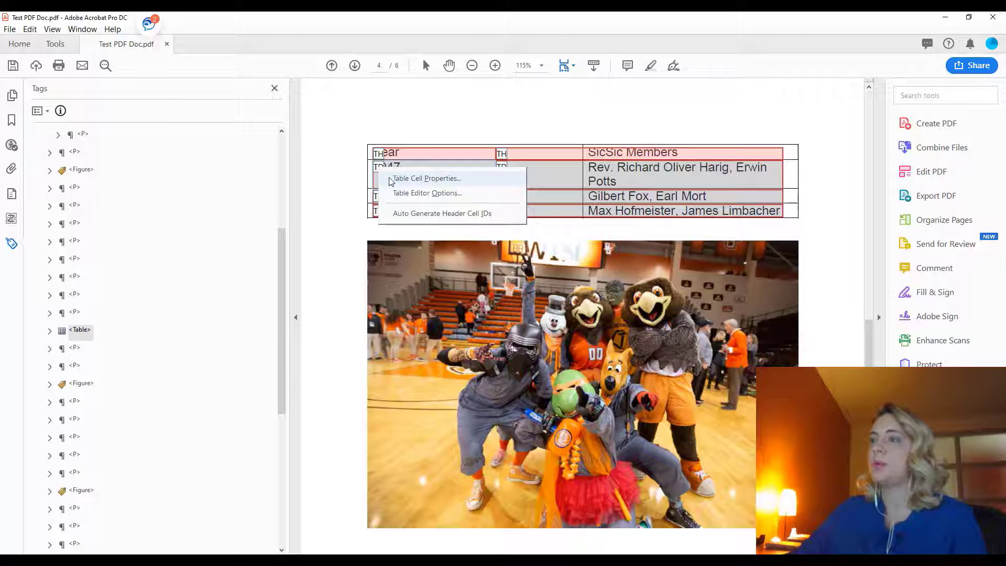
left_click(390, 180)
left_click(403, 210)
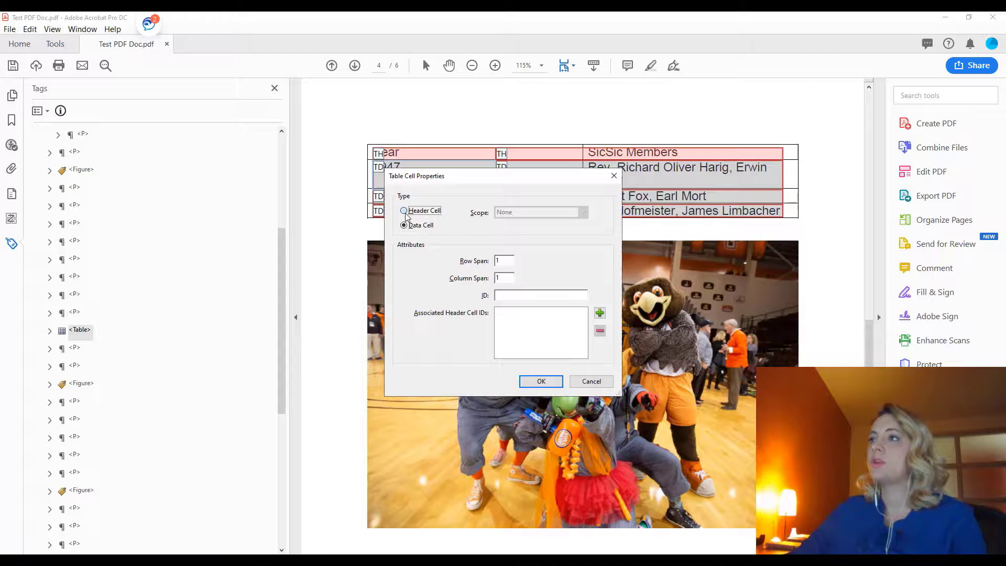
left_click_drag(478, 178, 208, 135)
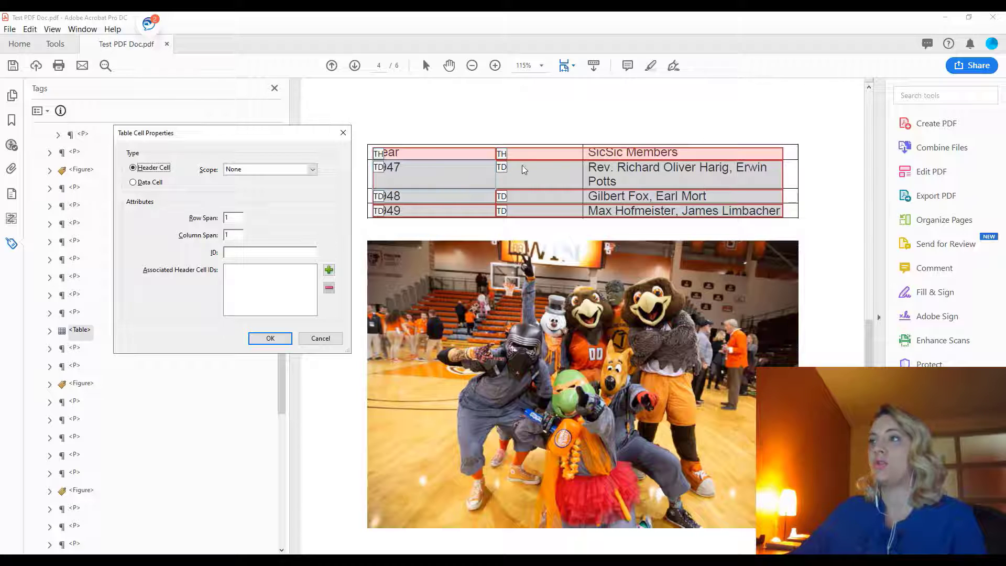
left_click(311, 169)
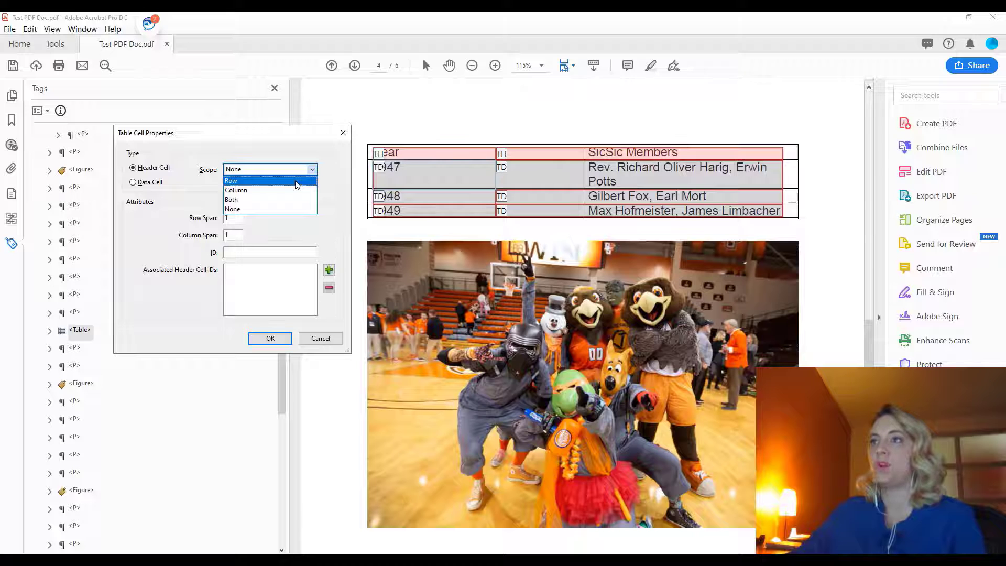
left_click(296, 182)
left_click(277, 340)
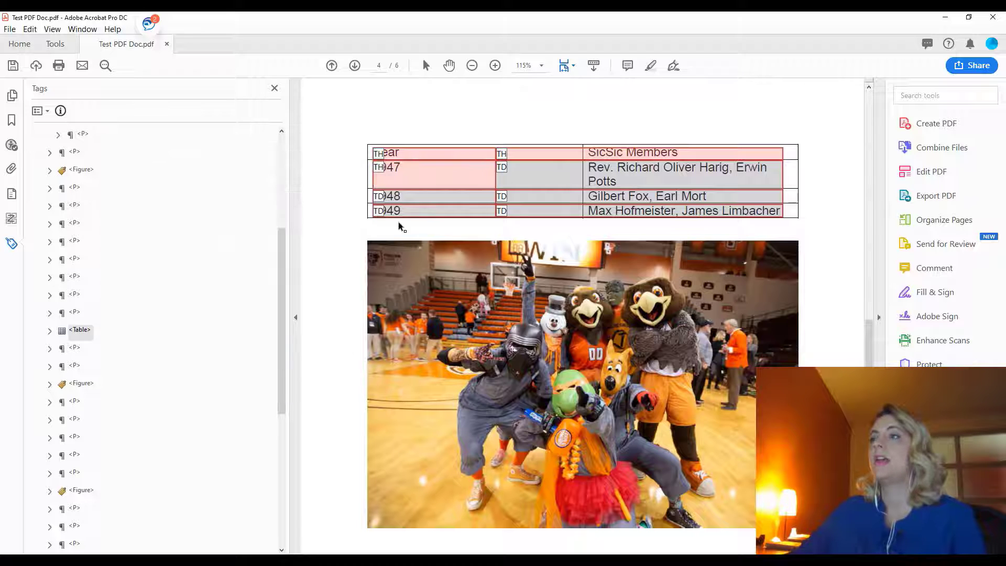
- Change the "1948" cell to a header cell with the scope Row
right_click(383, 198)
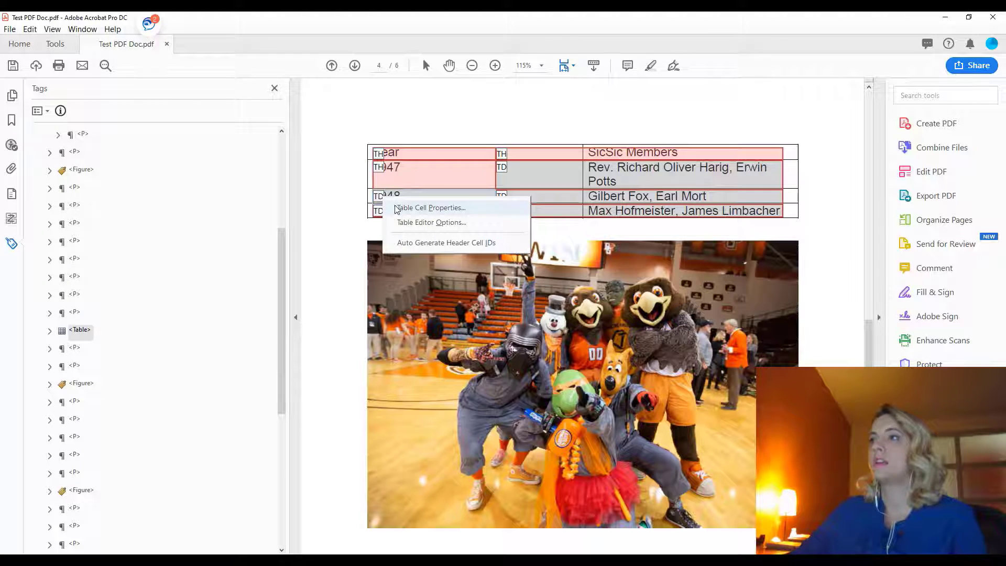
left_click(397, 209)
left_click(403, 210)
left_click(518, 212)
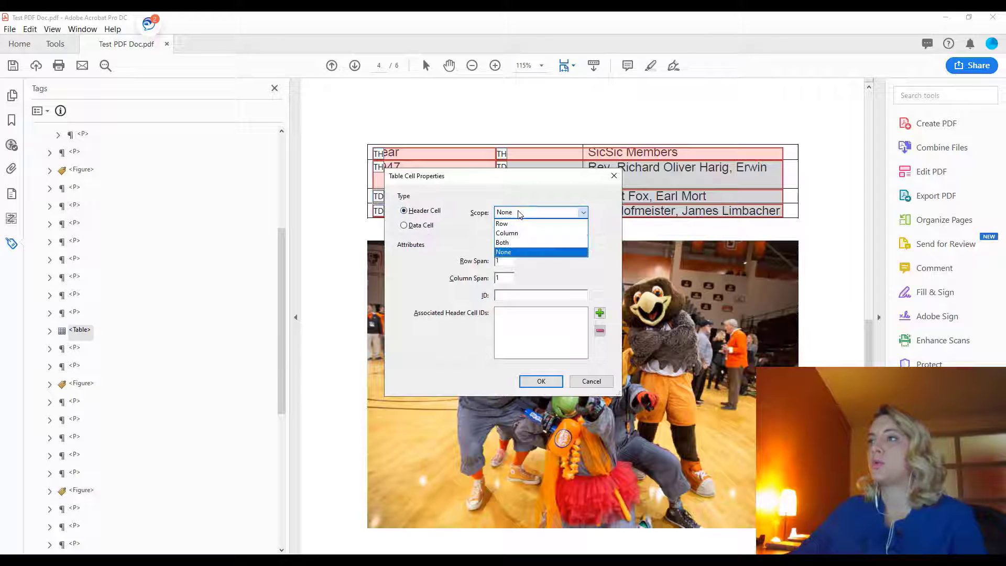
left_click(516, 226)
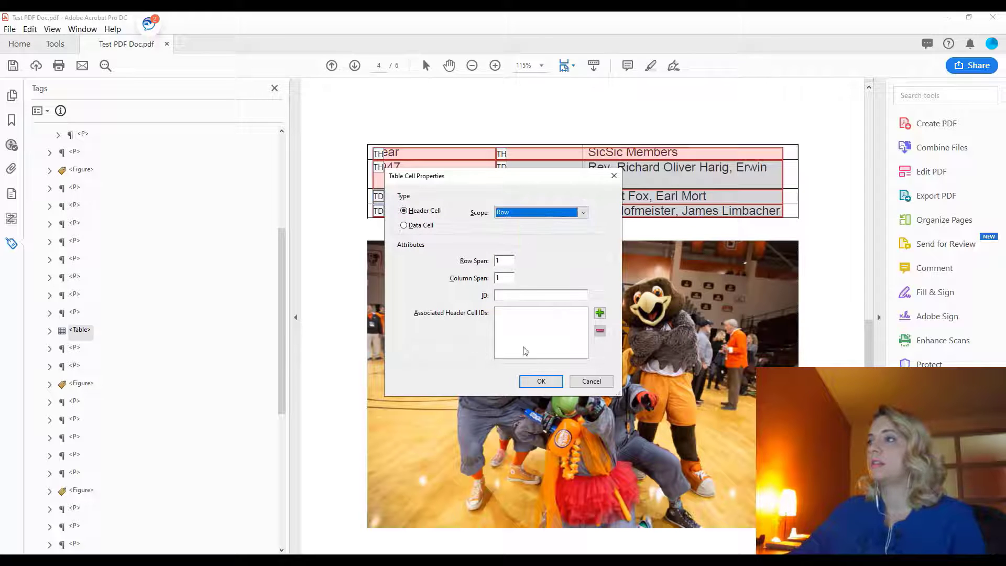
left_click(541, 381)
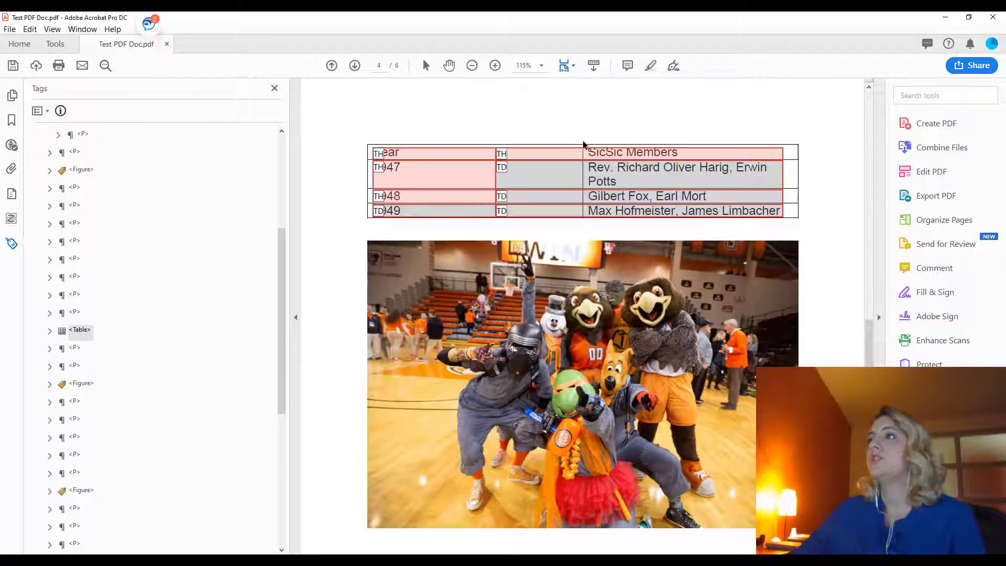
- Change the table's "1949" cell to a header cell with the scope Row
right_click(377, 213)
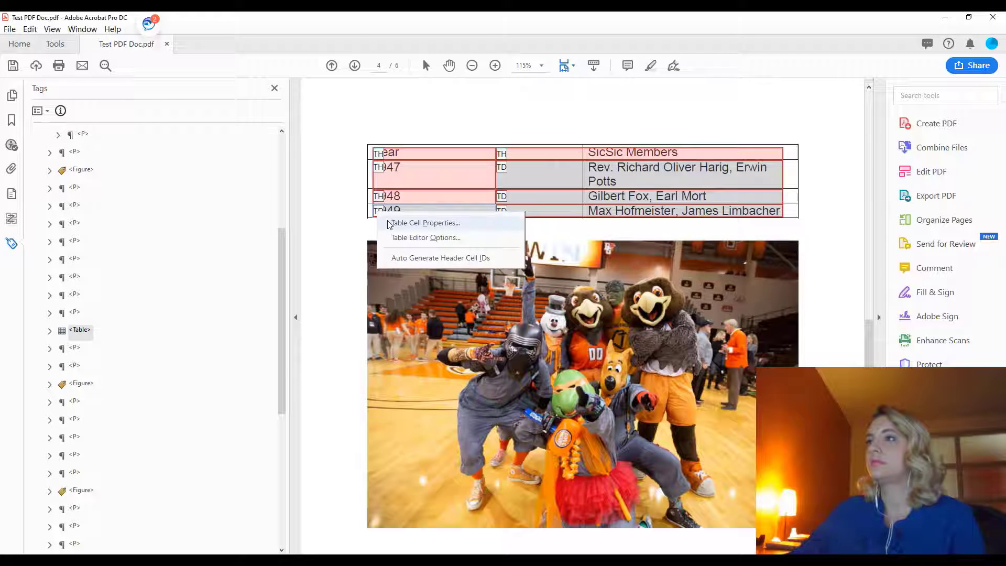
left_click(395, 222)
left_click(405, 210)
left_click(555, 213)
left_click(540, 233)
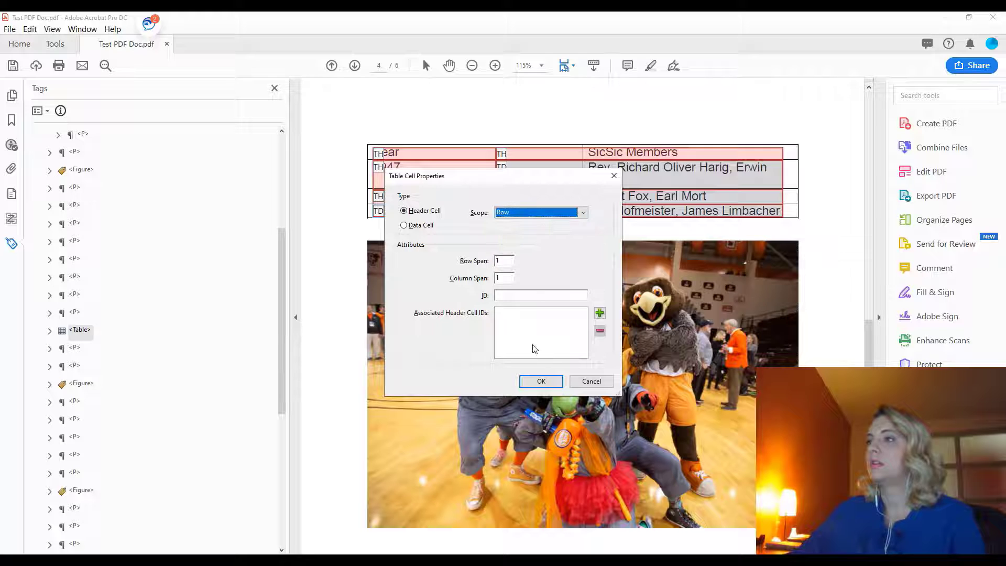
left_click(550, 381)
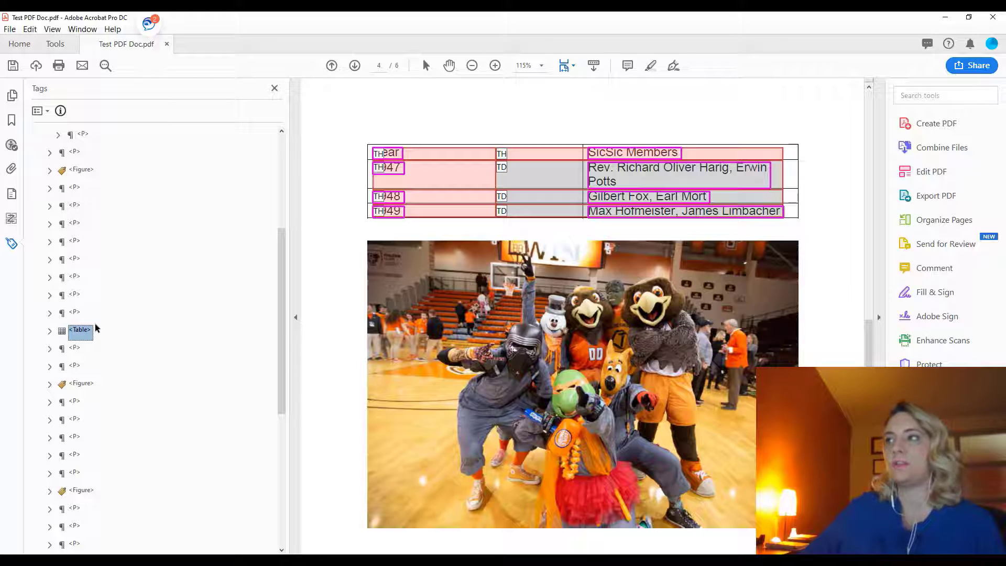
- Delete the empty paragraph tag directly after the table on page 4
key("Up")
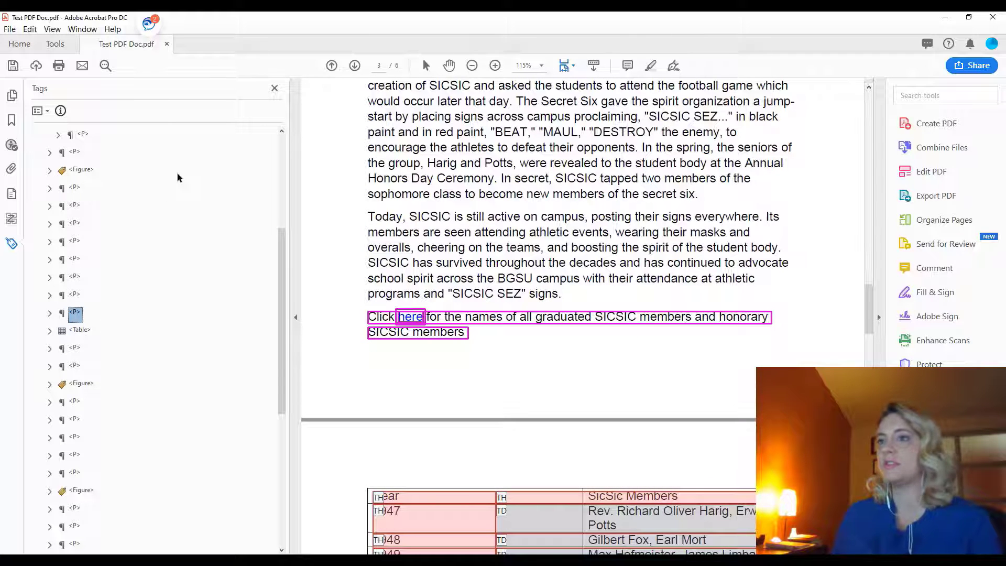
key("Down")
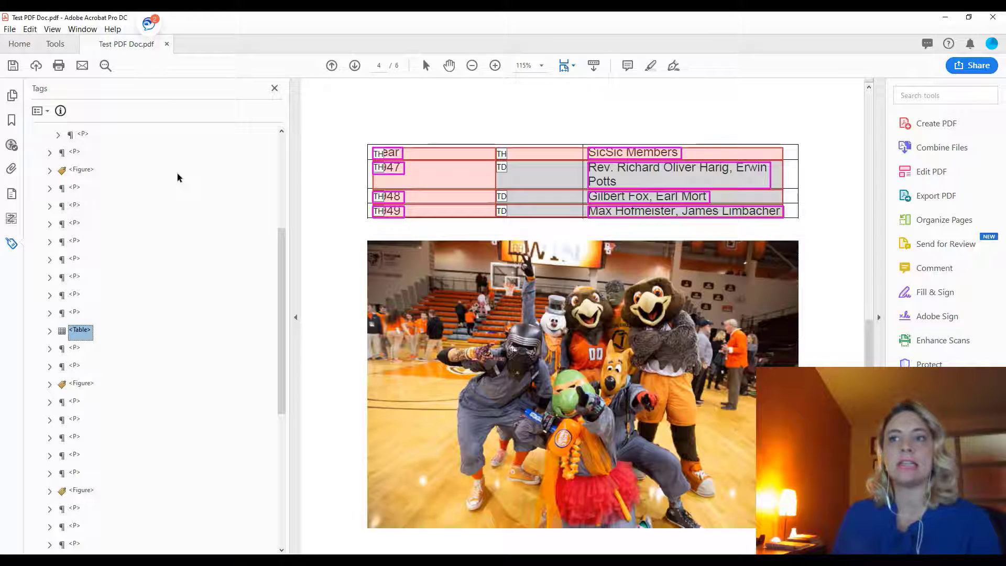
key("Down")
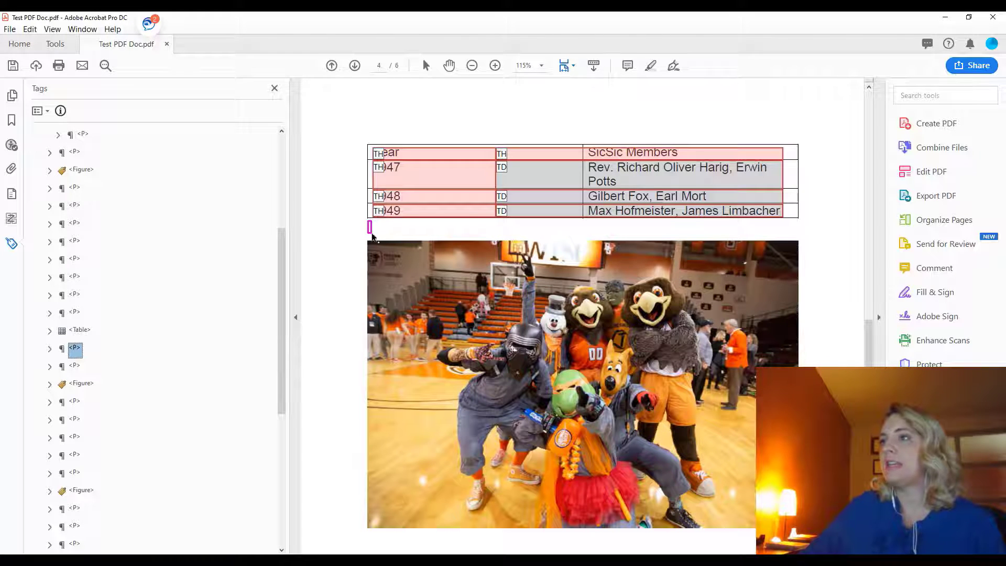
right_click(65, 351)
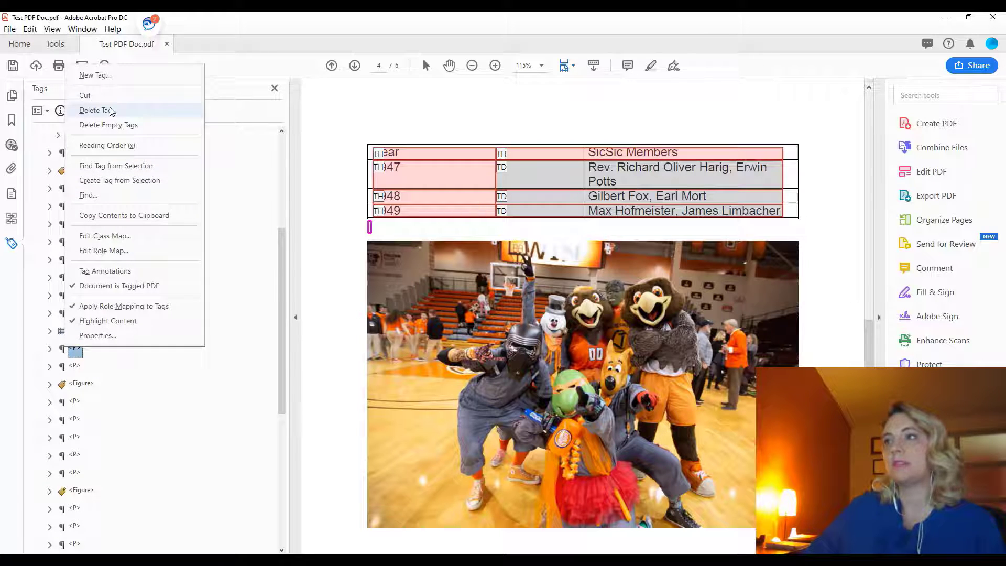
left_click(94, 111)
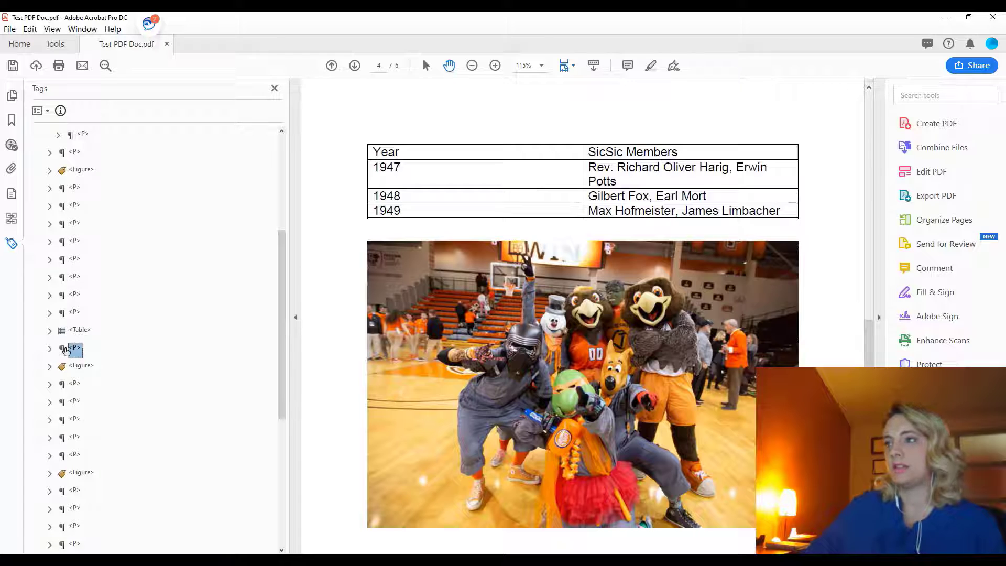
- Delete the empty paragraph tags below the mascot photo and above the "BGSU Recreation and Wellness" heading on page 5
key("Down")
key("Down")
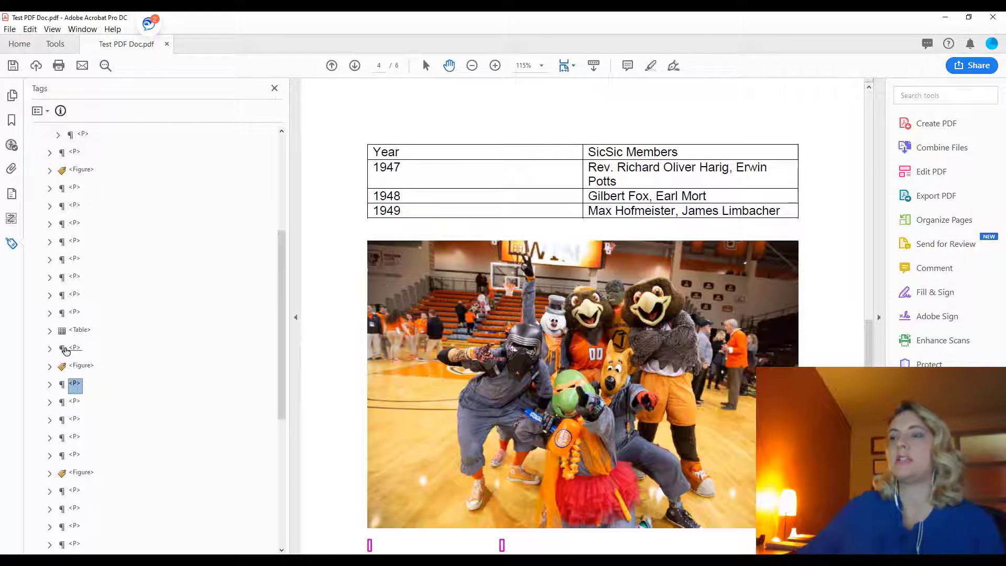
scroll(535, 340, "down", 2)
scroll(535, 339, "down", 2)
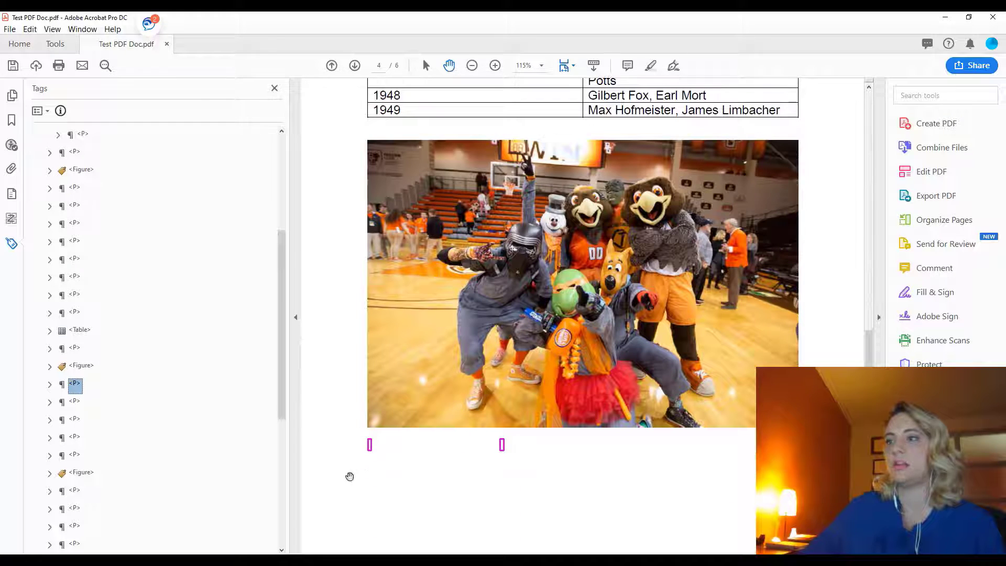
right_click(60, 386)
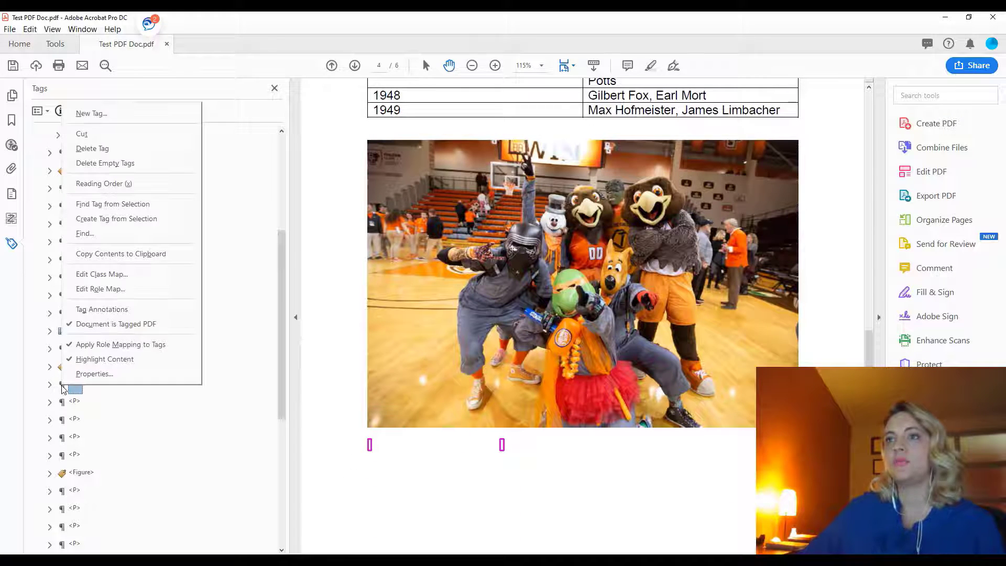
left_click(151, 151)
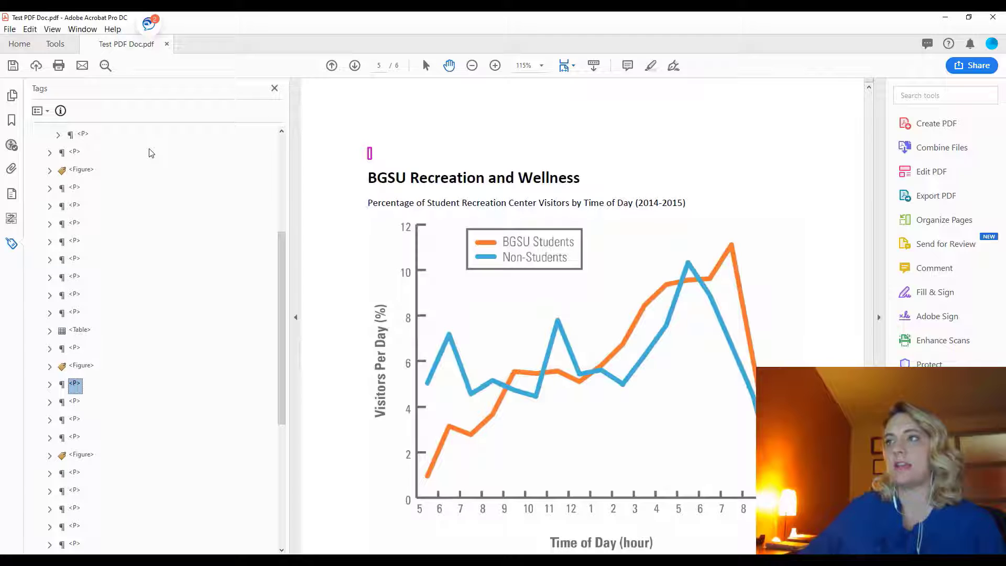
right_click(63, 386)
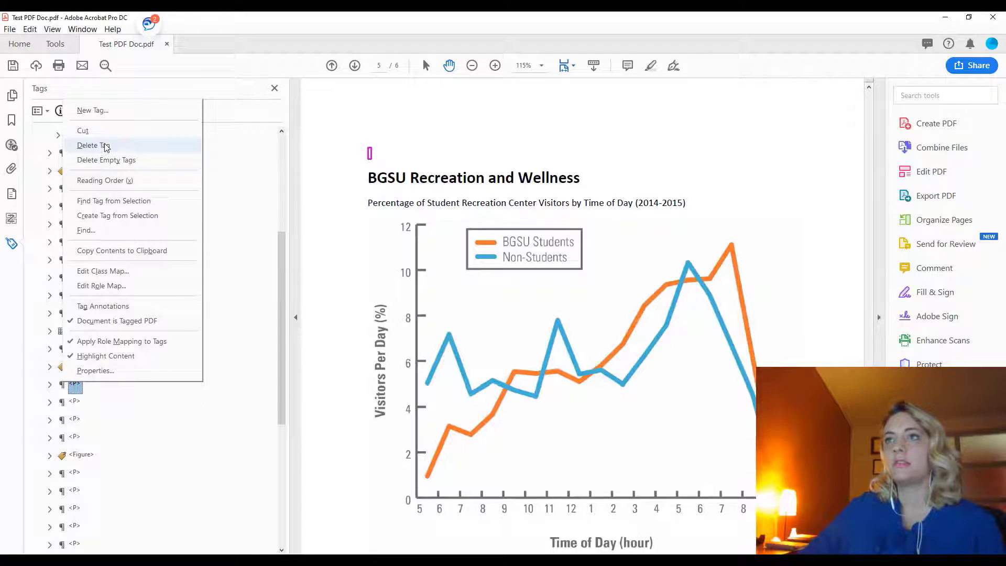
left_click(94, 146)
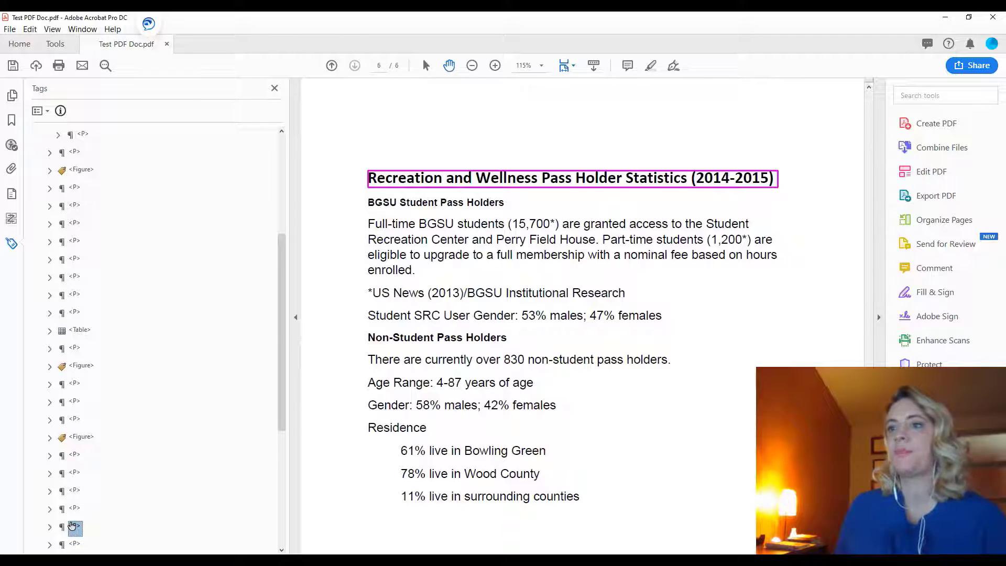
- Go through the paragraph tags on page 6 from "BGSU Student Pass Holders" down to "Residence"
key("Down")
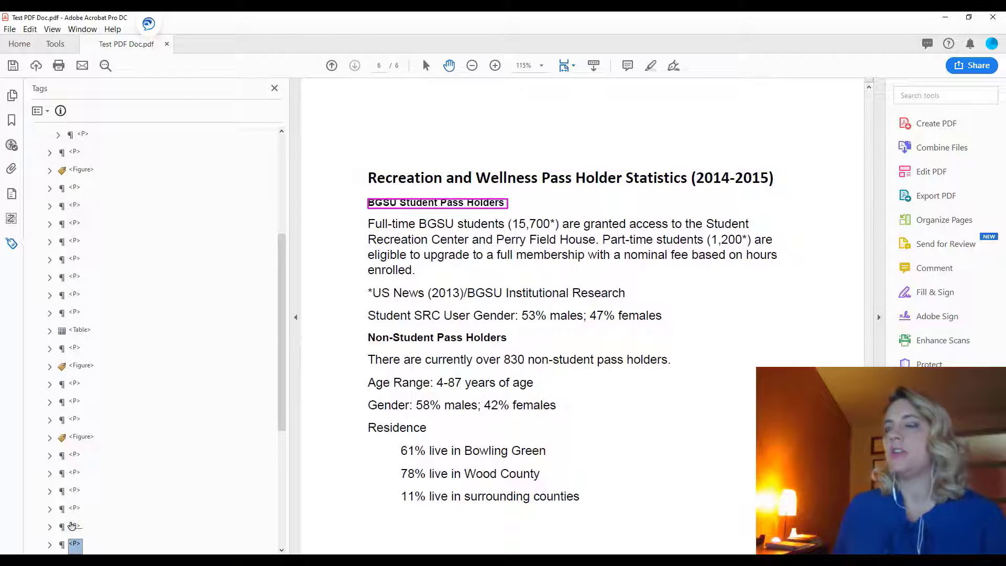
key("Down")
key("Down")
key("Down")
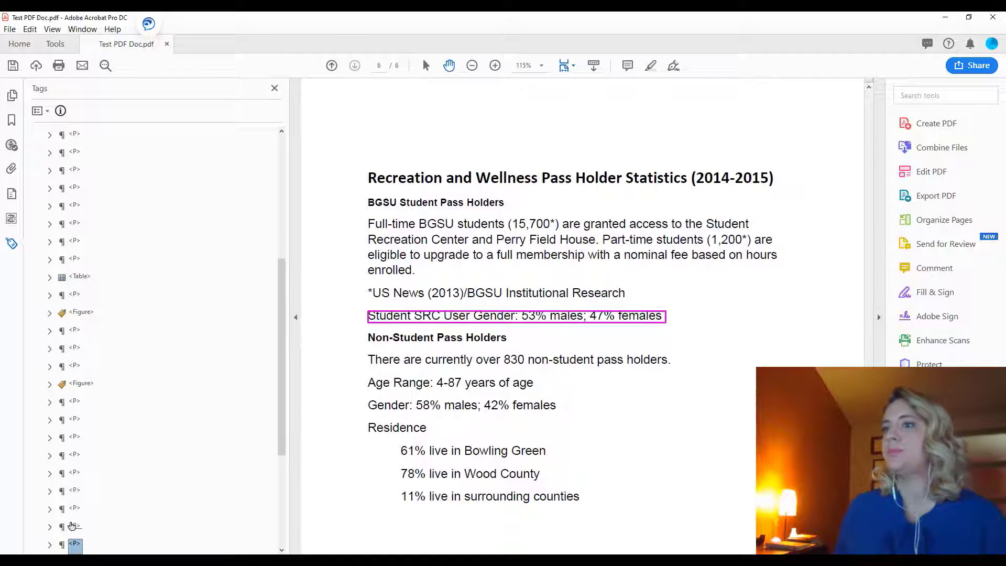
key("Down")
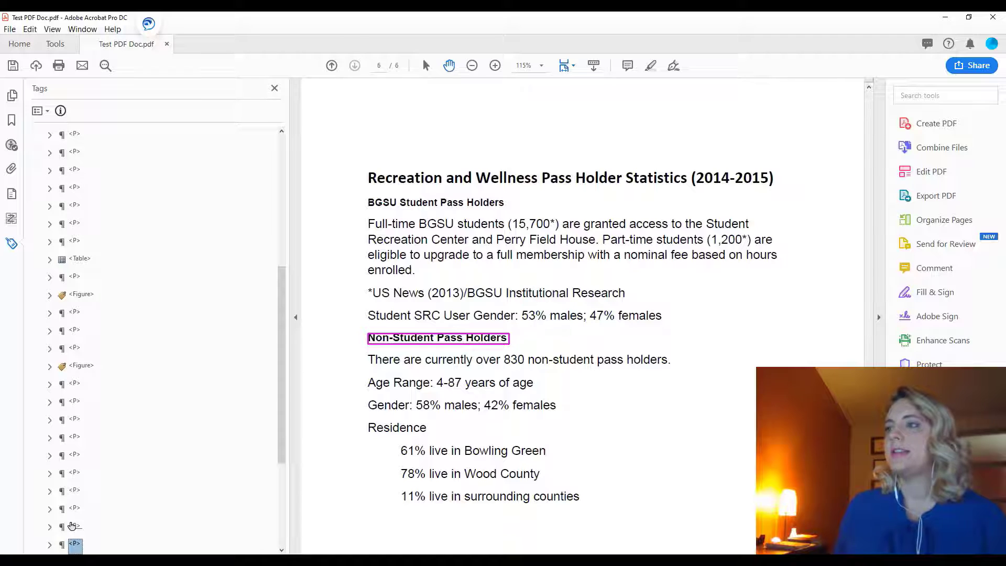
key("Down")
key("Down")
key("Down")
key("Down")
key("Down")
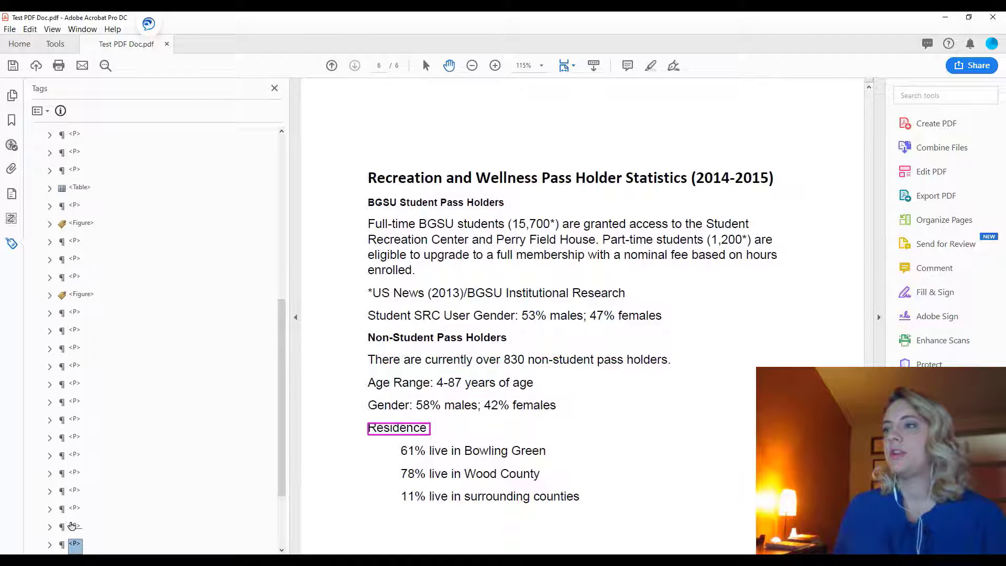
- Examine how "Residence" and the three indented lines below it are tagged
key("Down")
key("Down")
key("Up")
key("Up")
key("Up")
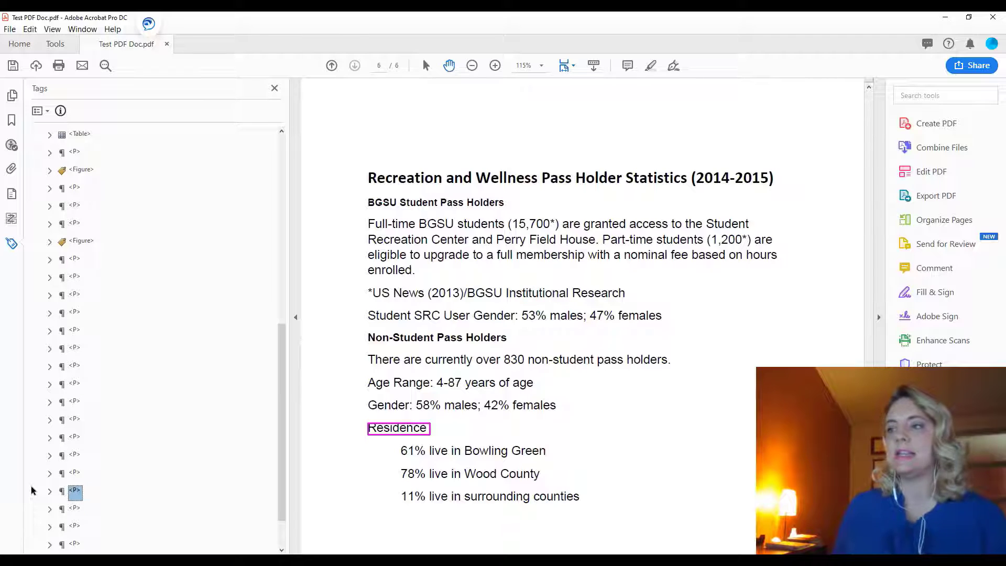
key("Down")
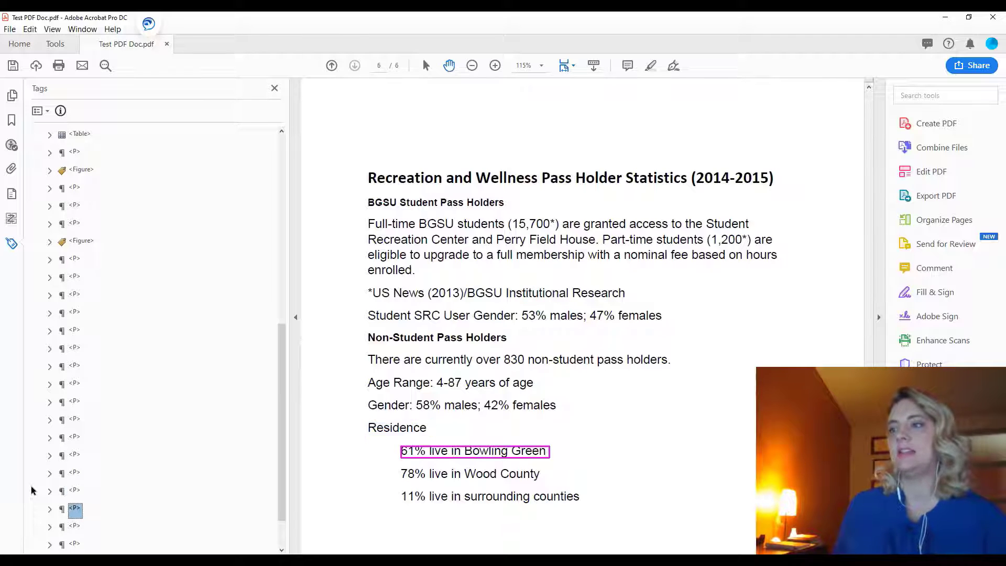
key("Down")
key("Down")
key("Up")
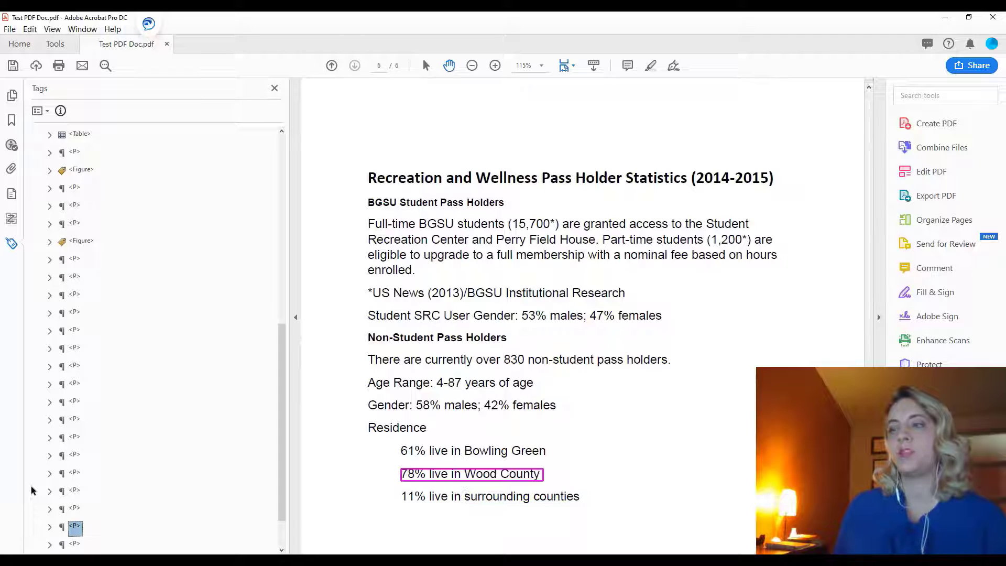
key("Up")
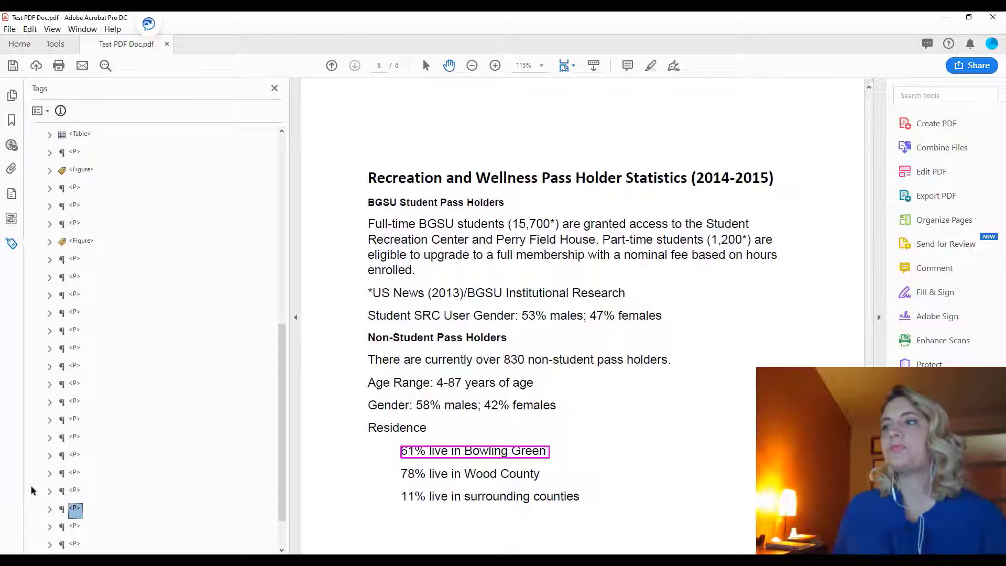
key("Up")
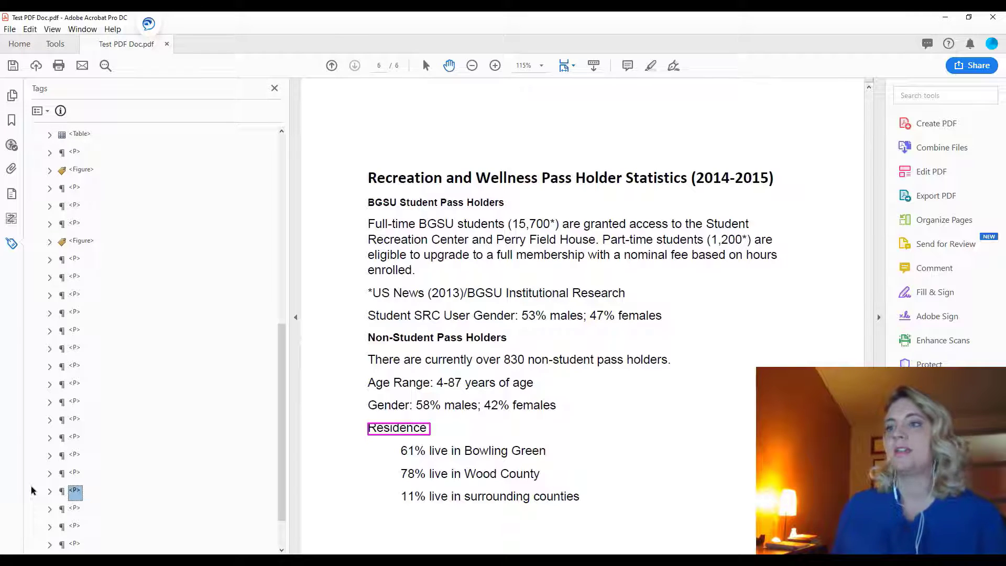
key("Down")
key("Up")
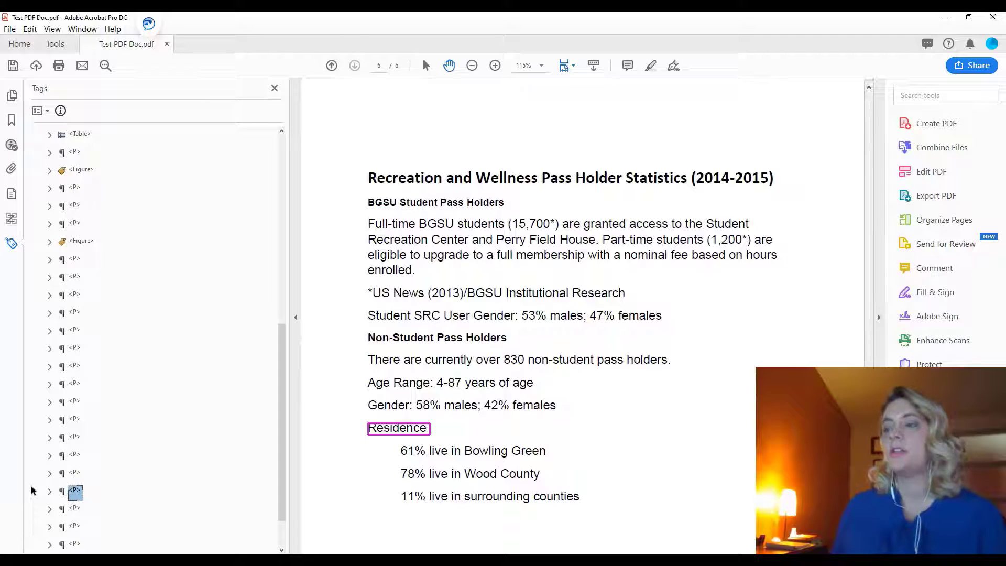
key("Down")
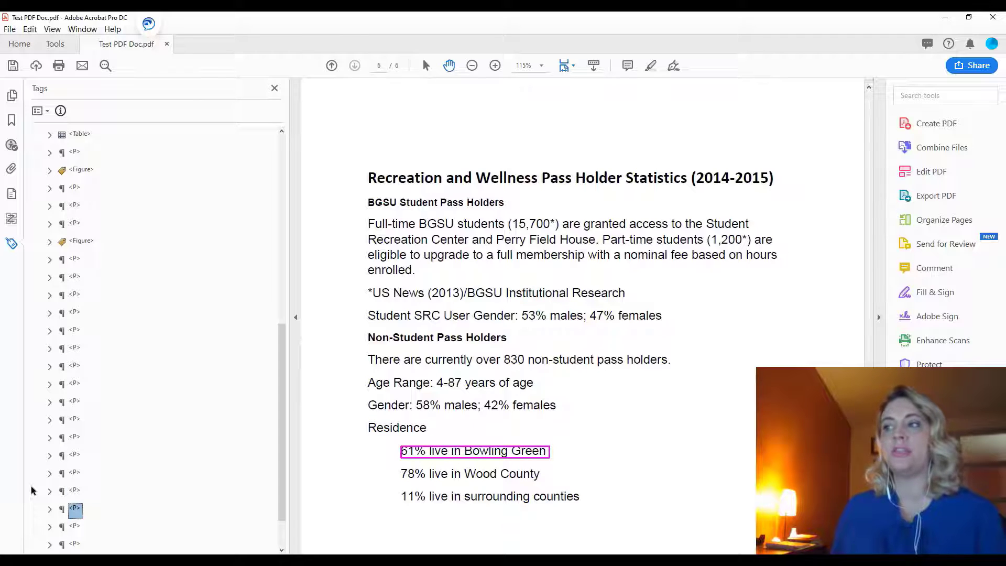
key("Up")
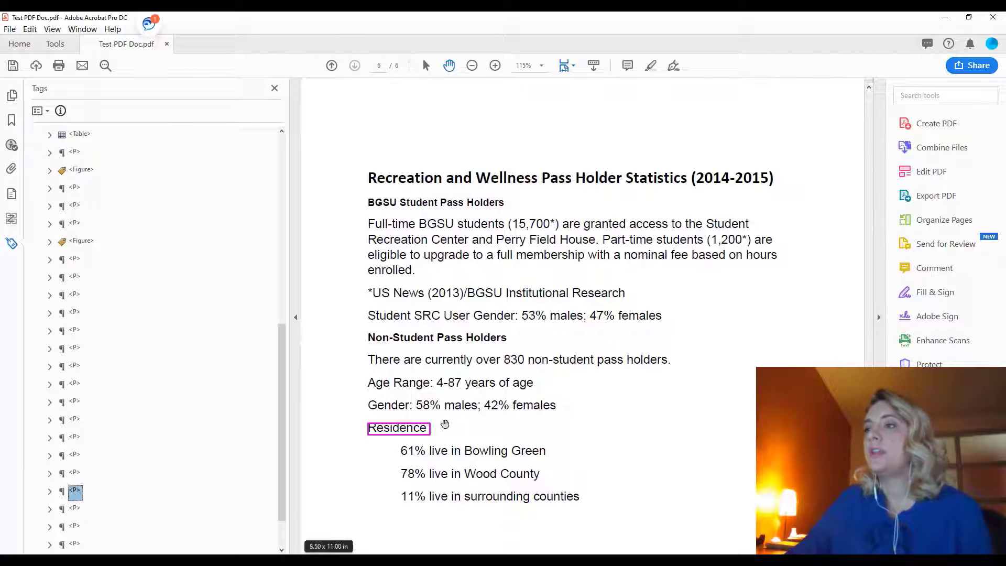
- Change the tag type of the "Residence" paragraph to List
right_click(64, 493)
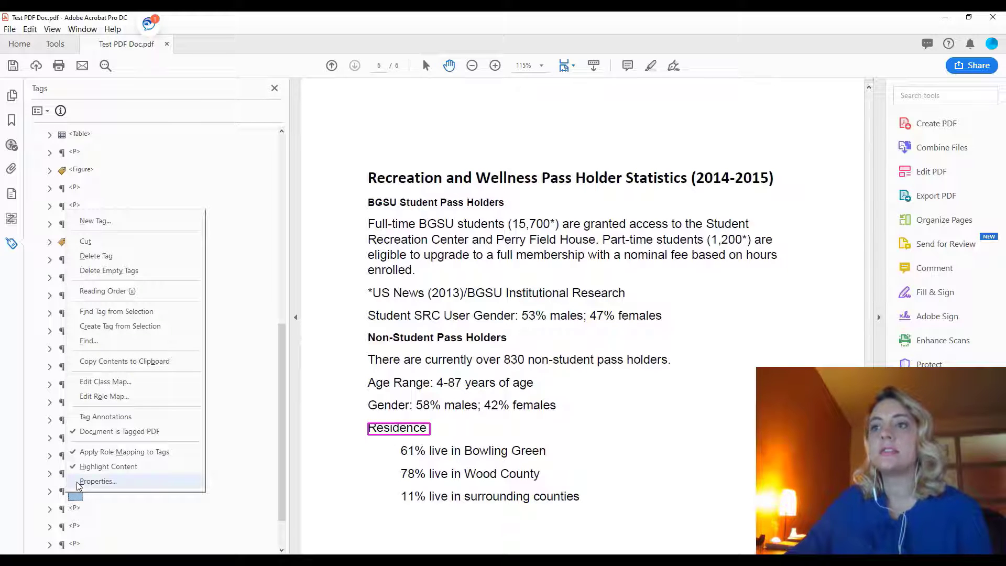
left_click(78, 482)
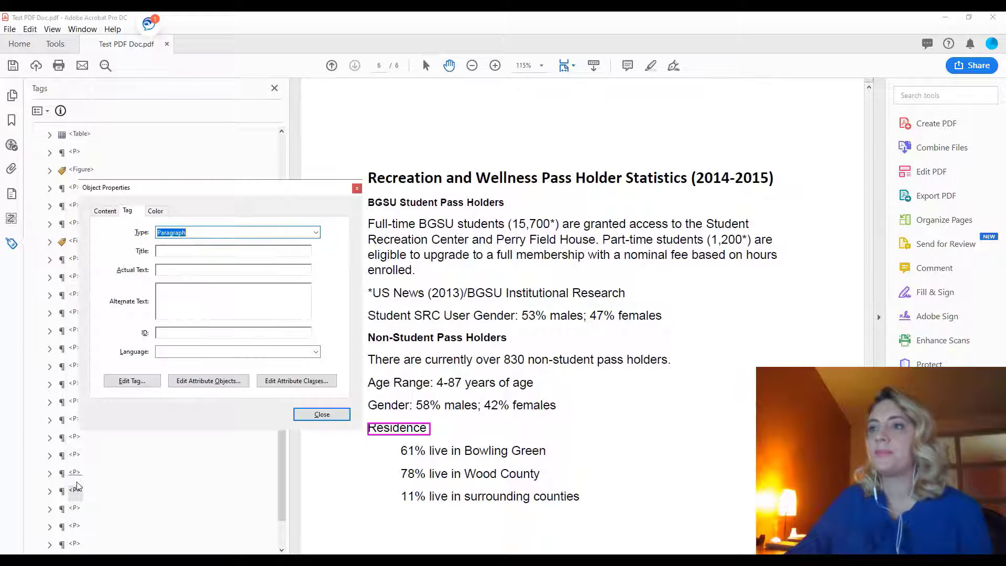
left_click(316, 232)
scroll(282, 276, "down", 2)
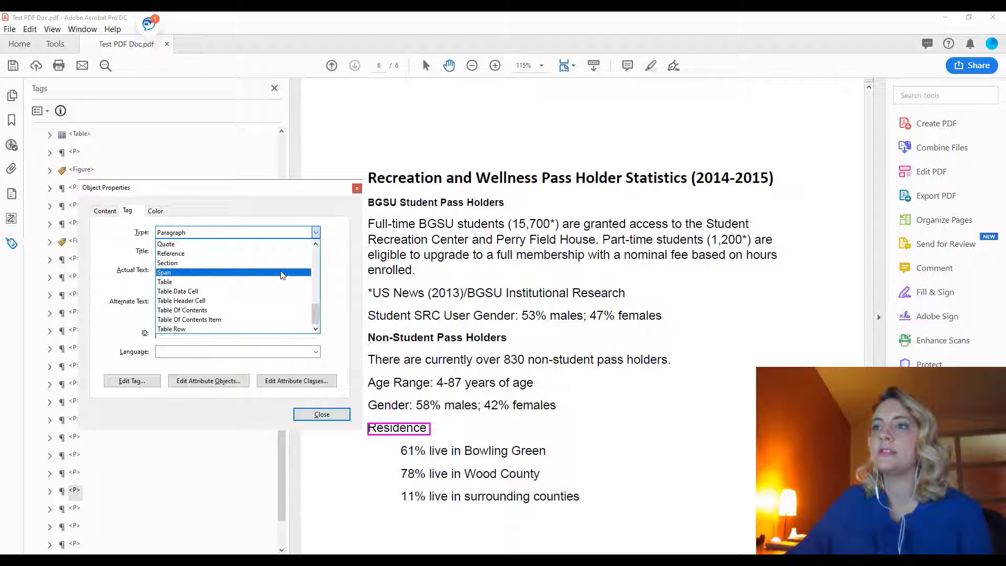
scroll(283, 276, "up", 3)
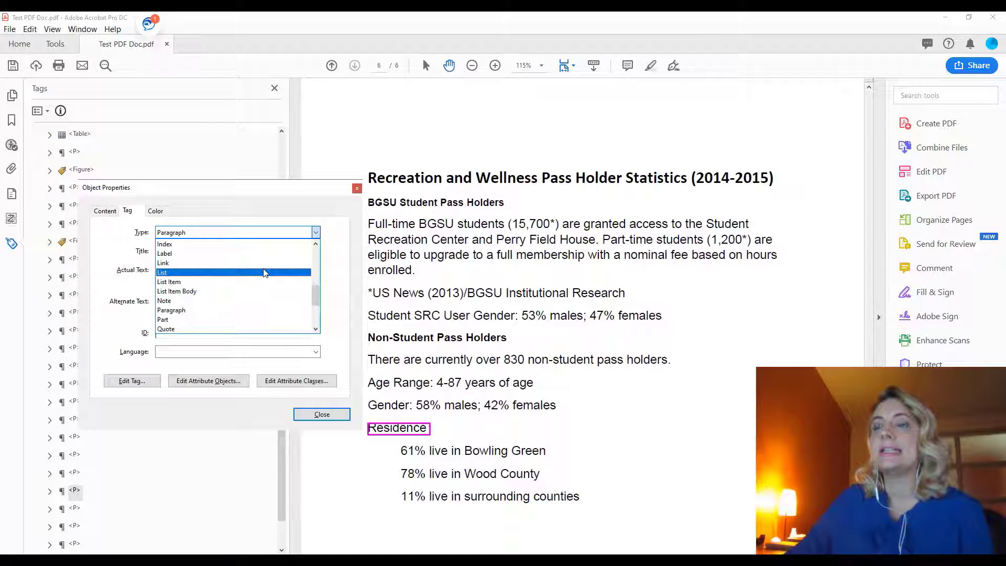
left_click(264, 273)
- Enter "Residence" as both the title and the actual text of the list tag
left_click(236, 250)
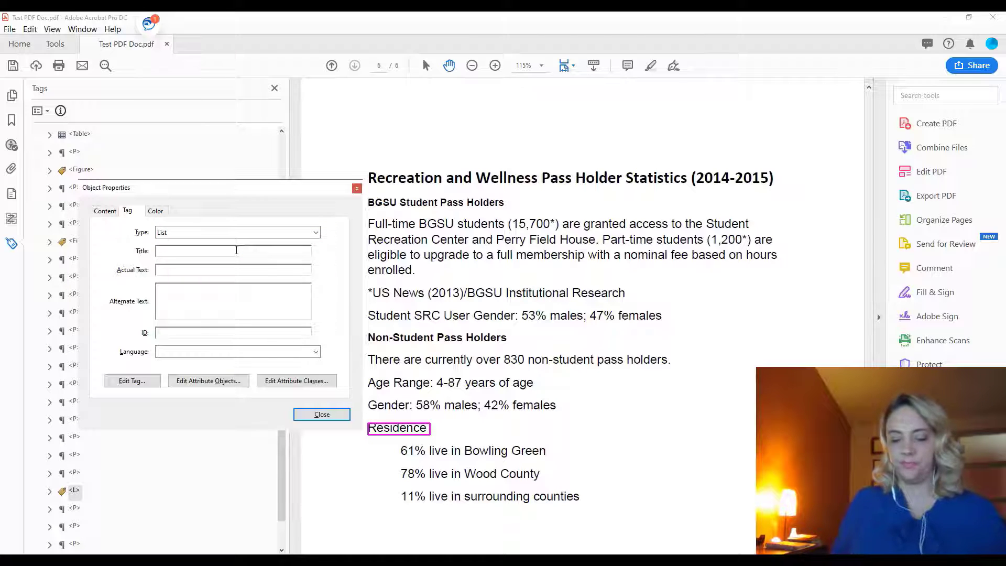
type("Residence")
key("ctrl+a")
key("ctrl+c")
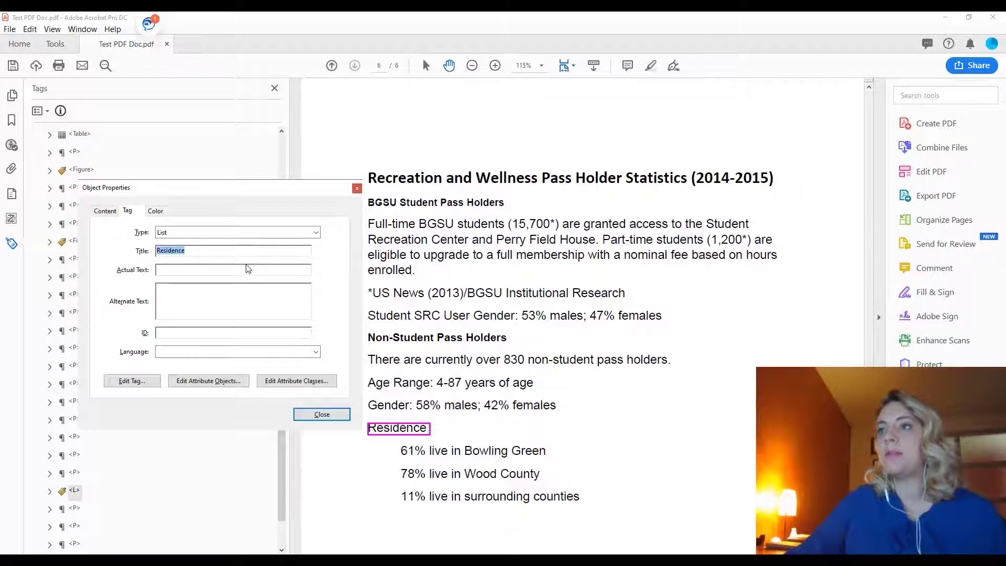
left_click(248, 269)
key("ctrl+v")
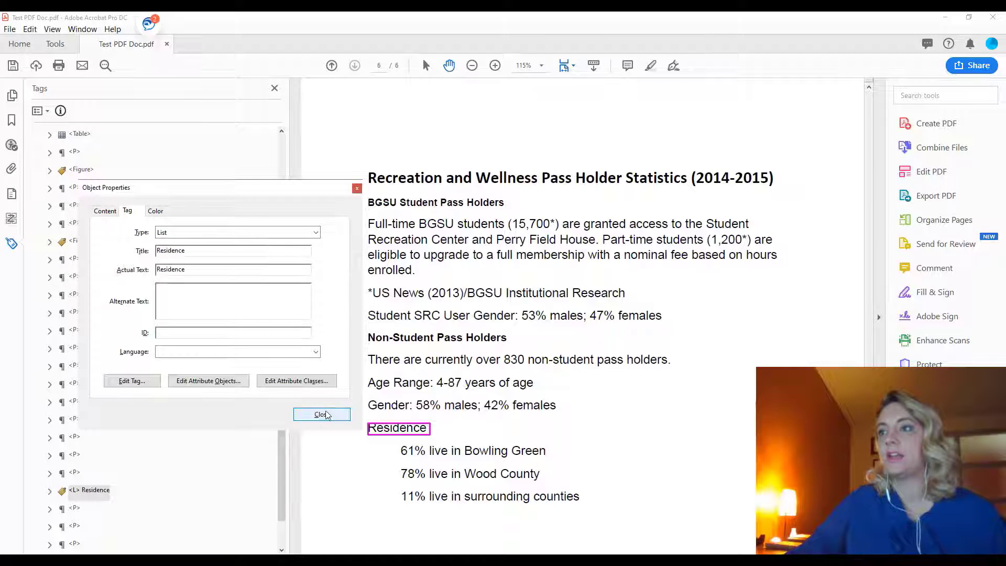
left_click(323, 415)
- Change the tag type of the "61% live in Bowling Green" paragraph to List Item
scroll(191, 366, "down", 1)
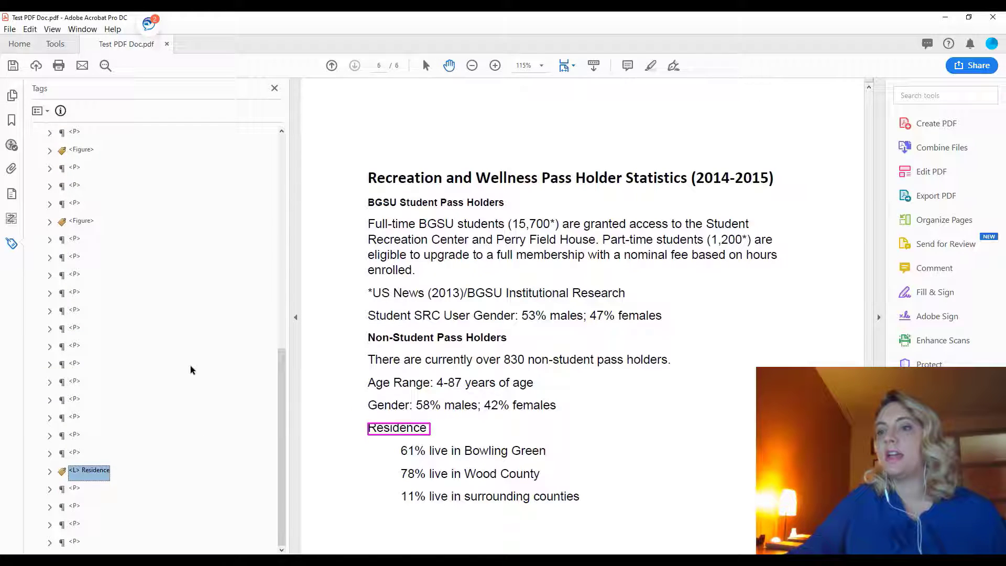
left_click(68, 488)
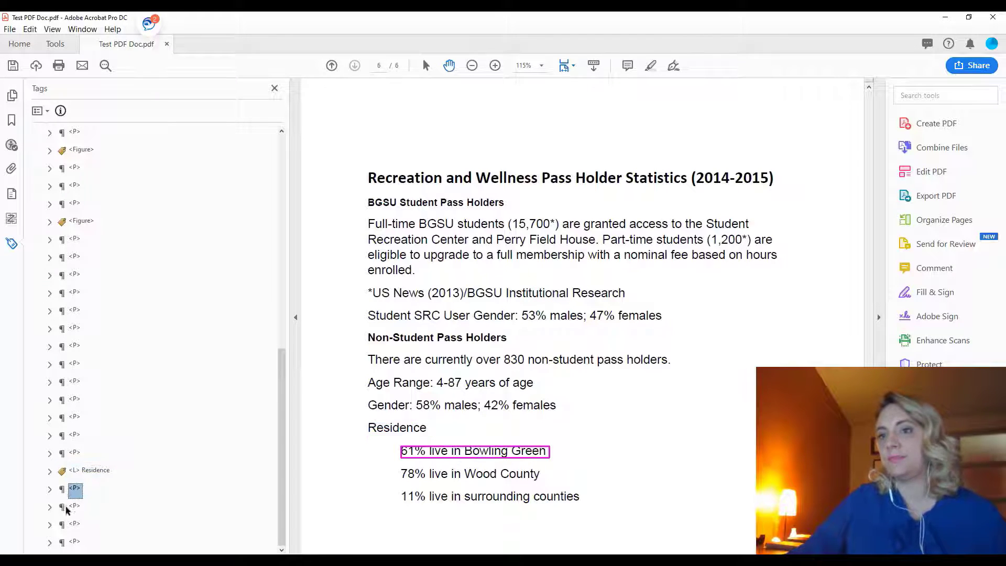
right_click(72, 493)
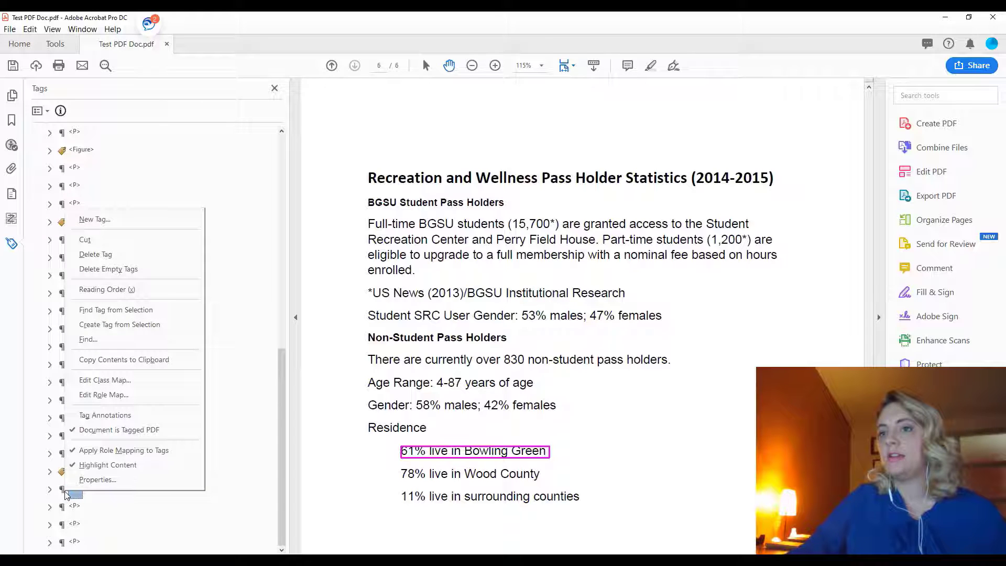
left_click(84, 481)
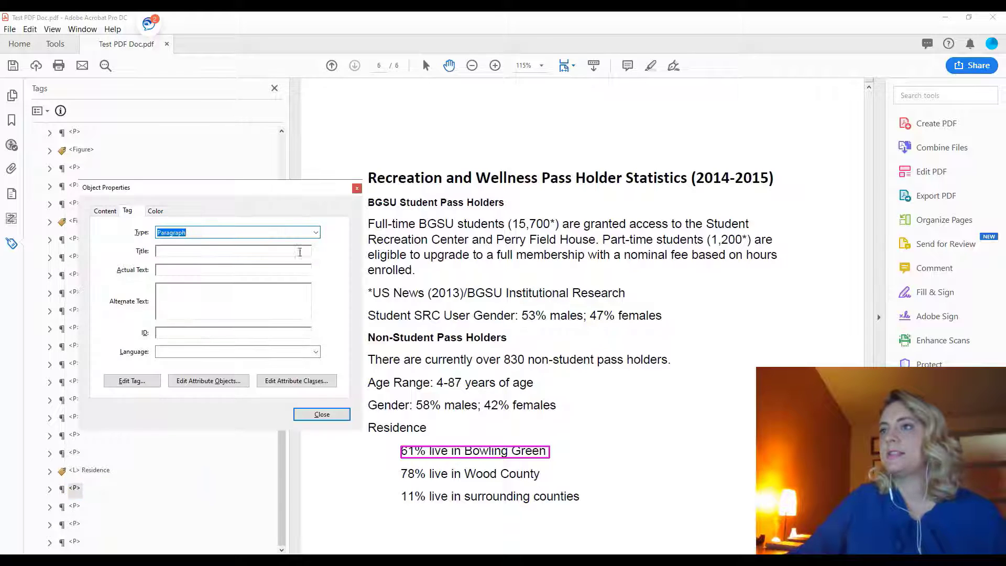
left_click(316, 232)
scroll(251, 276, "up", 3)
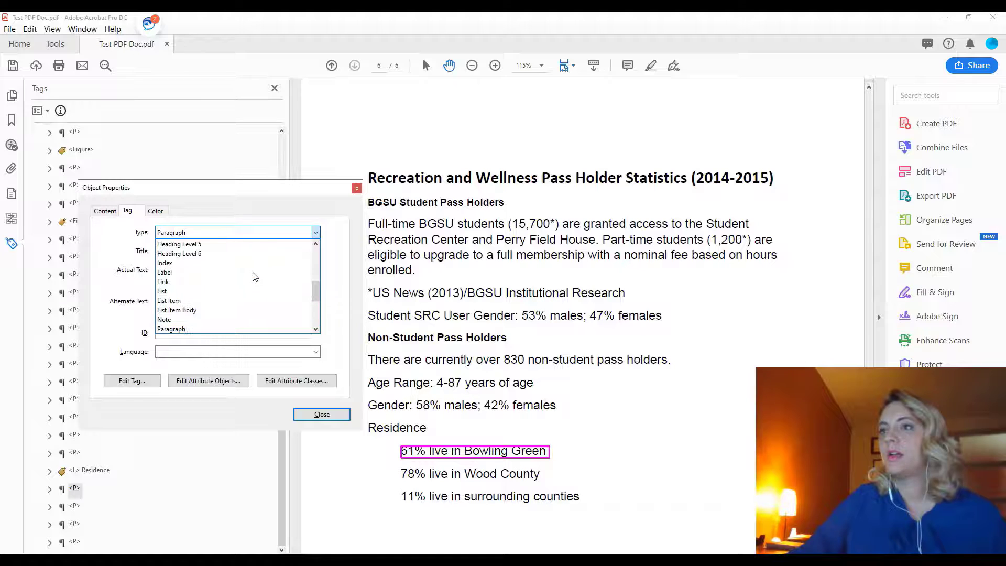
left_click(213, 300)
- Enter "61% live in Bowling Green" as both the title and the actual text of the list item tag
left_click(229, 251)
type("6")
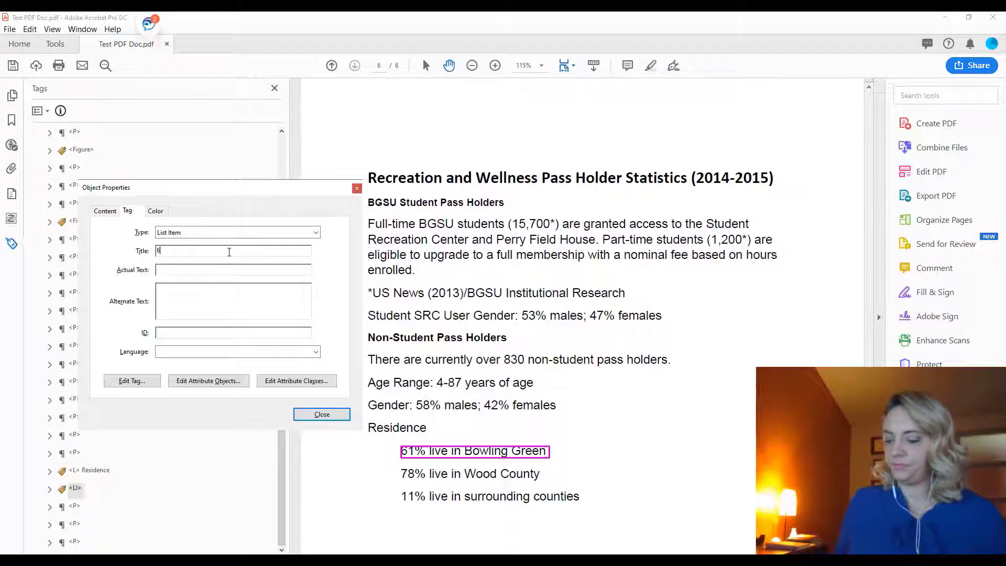
type("1")
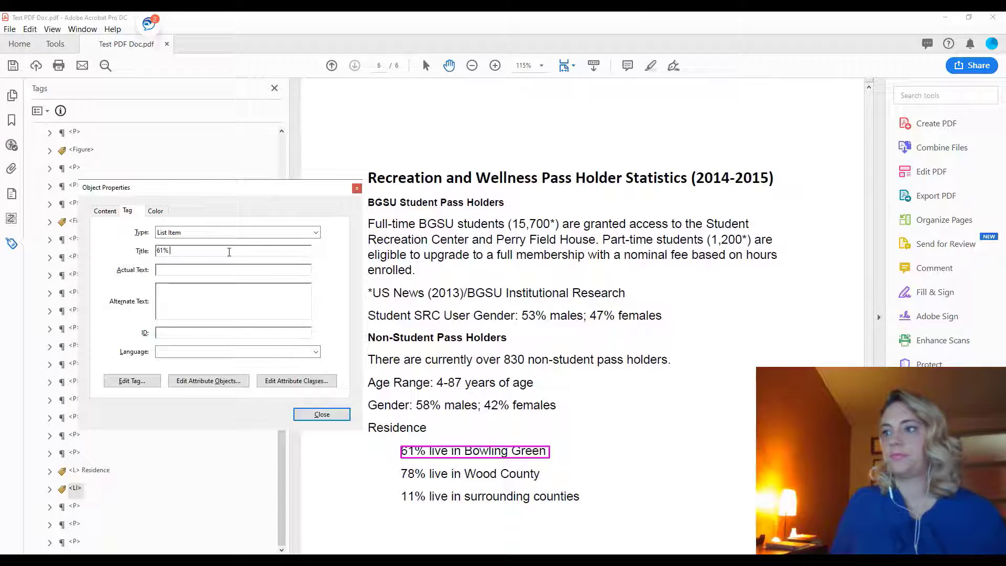
type("% live in Bowling Green")
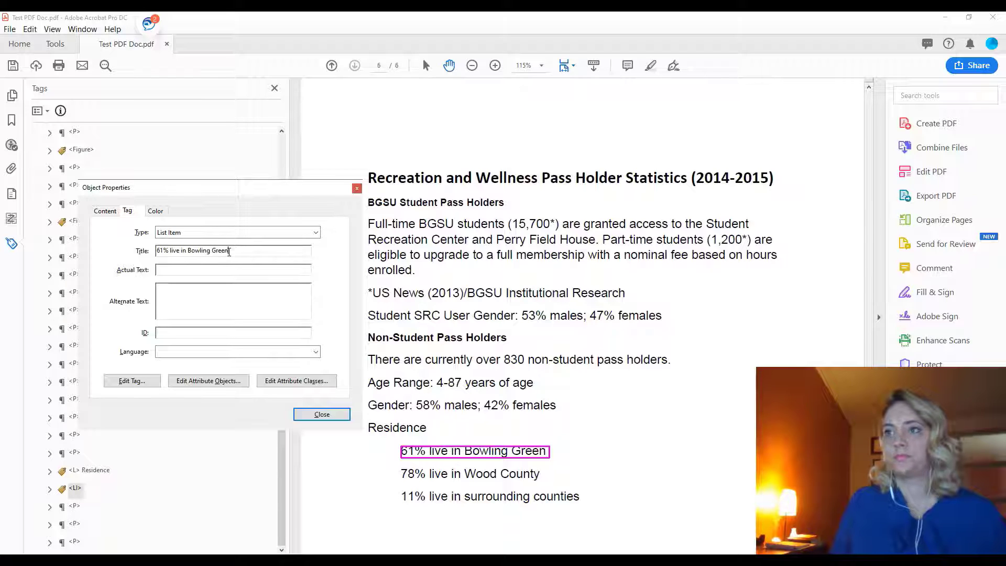
key("ctrl+a")
key("ctrl+c")
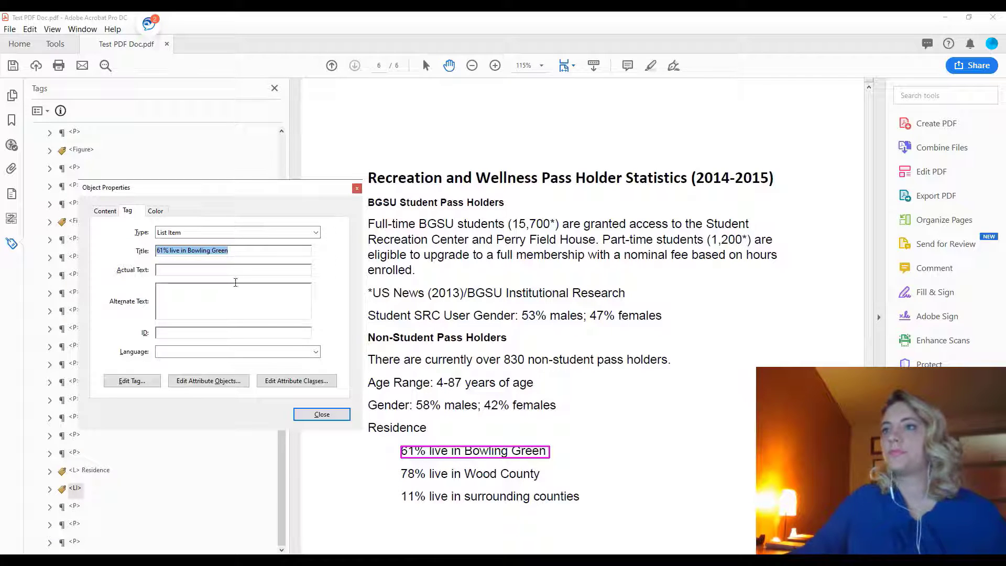
left_click(231, 270)
key("ctrl+v")
left_click(326, 416)
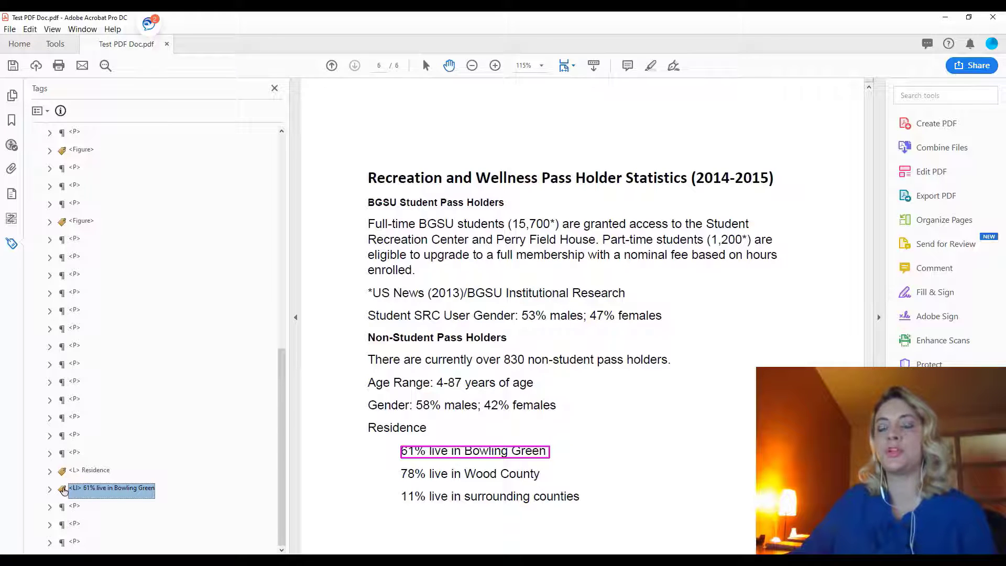
- Nest the "61% live in Bowling Green" list item inside the "Residence" list tag and check the highlighted content of both
left_click_drag(63, 489, 84, 475)
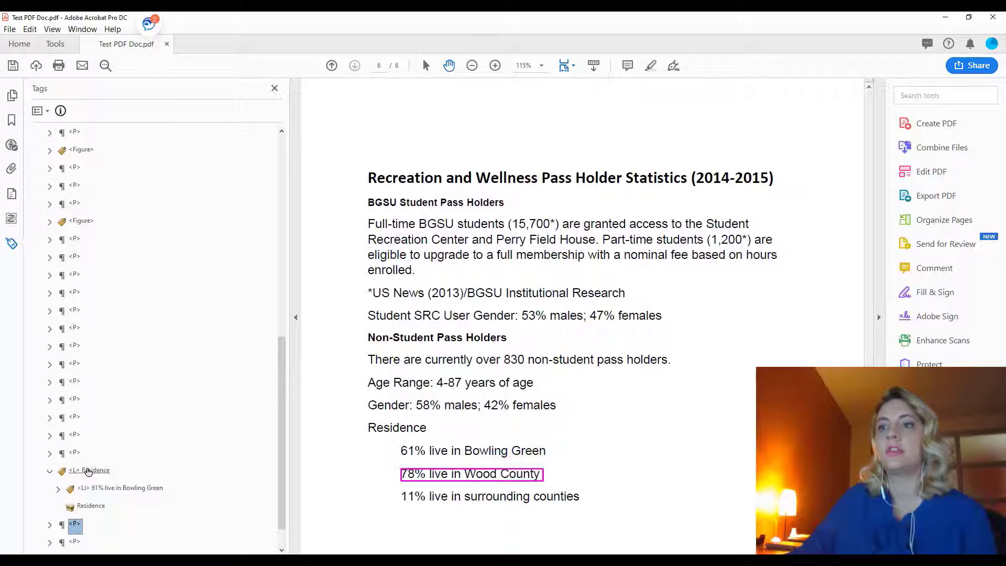
left_click(88, 471)
left_click(96, 490)
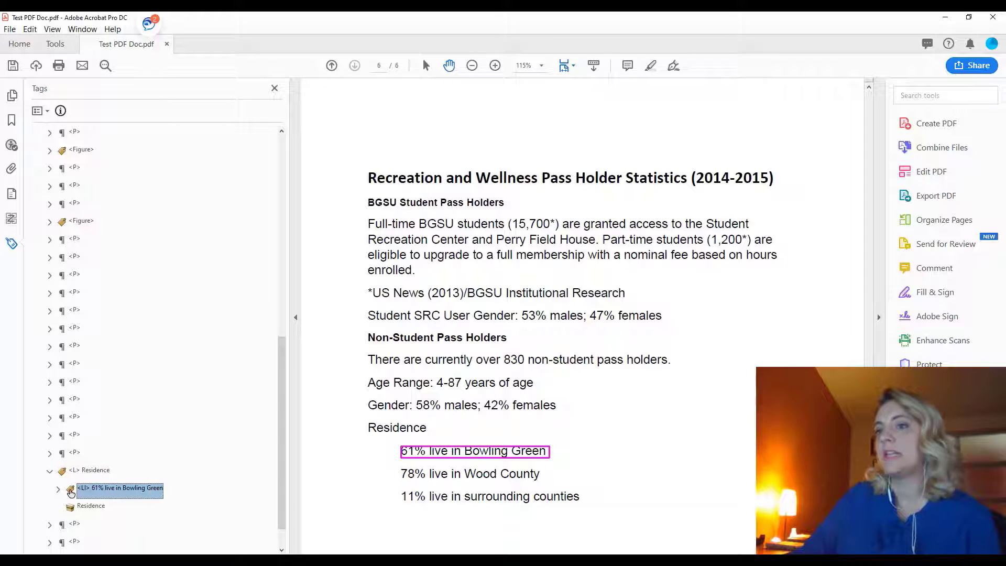
left_click(87, 472)
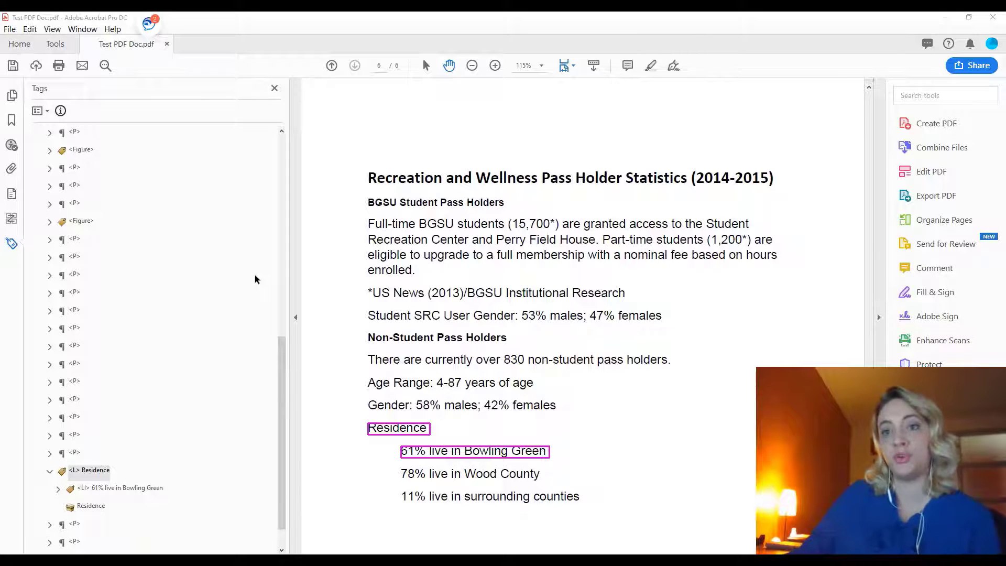
- Go through the reading order of page 1 from "Traditions, Spirit and History" to "The history behind how BGSU began using"
left_click(12, 224)
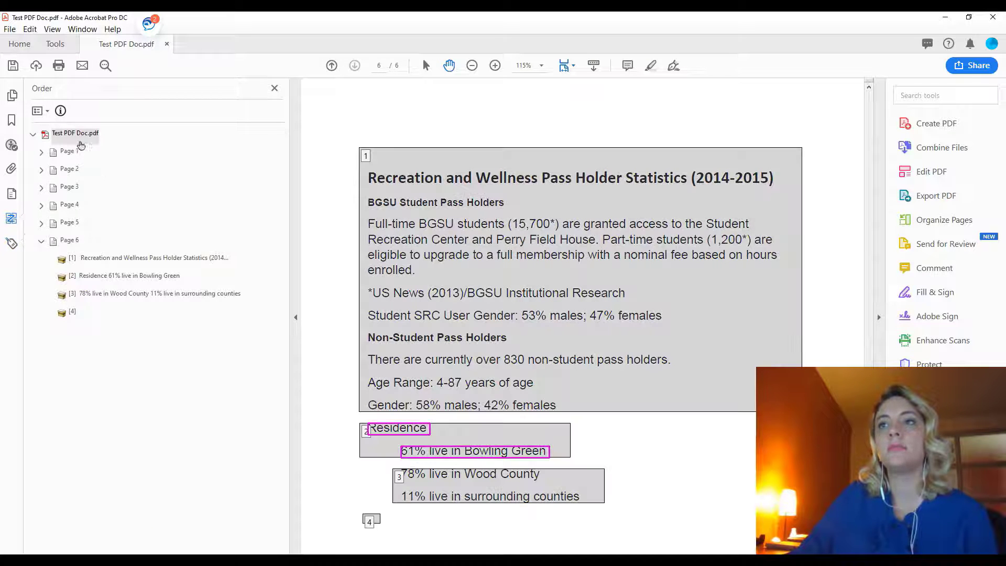
left_click(73, 138)
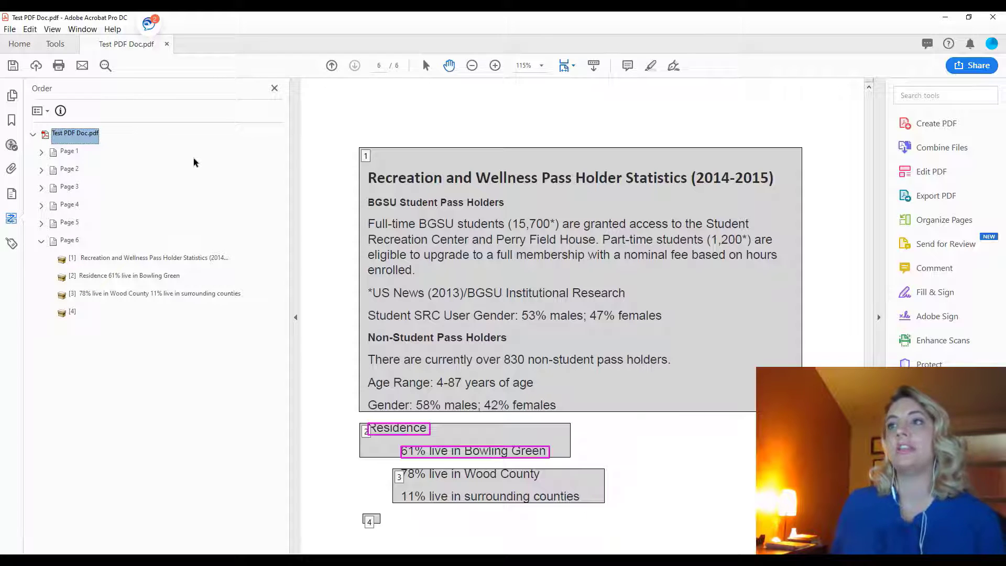
key("Down")
key("Down")
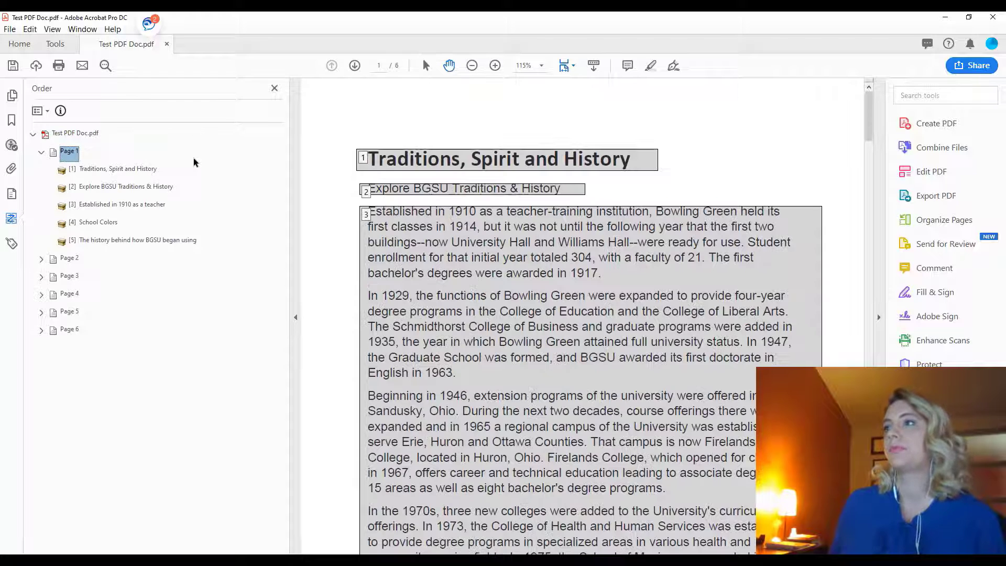
key("Down")
key("Down")
key("Down")
key("Down")
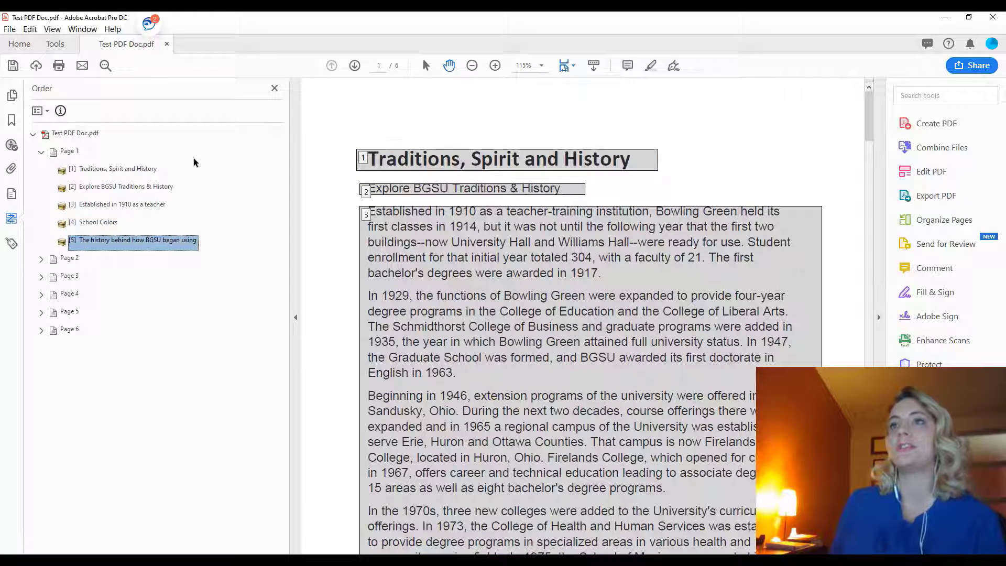
key("Up")
key("Up")
key("Up")
key("Up")
key("Up")
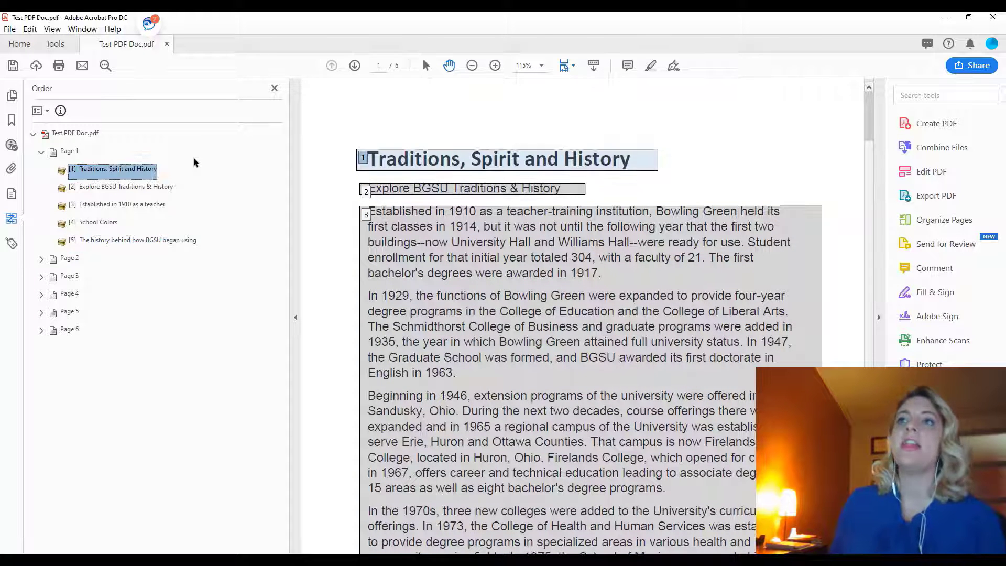
key("Down")
key("Down")
key("Down")
key("Down")
key("Down")
key("Down")
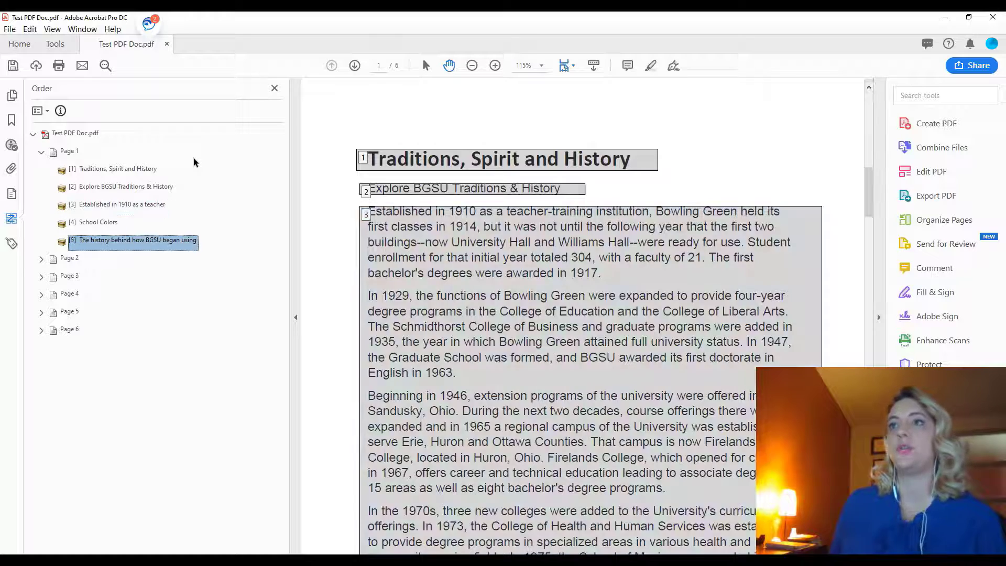
- Go through the reading order of pages 2 to 6 and collapse the page 6 entry
key("Down")
key("Down")
key("Down")
key("Down")
key("Down")
key("Down")
key("Down")
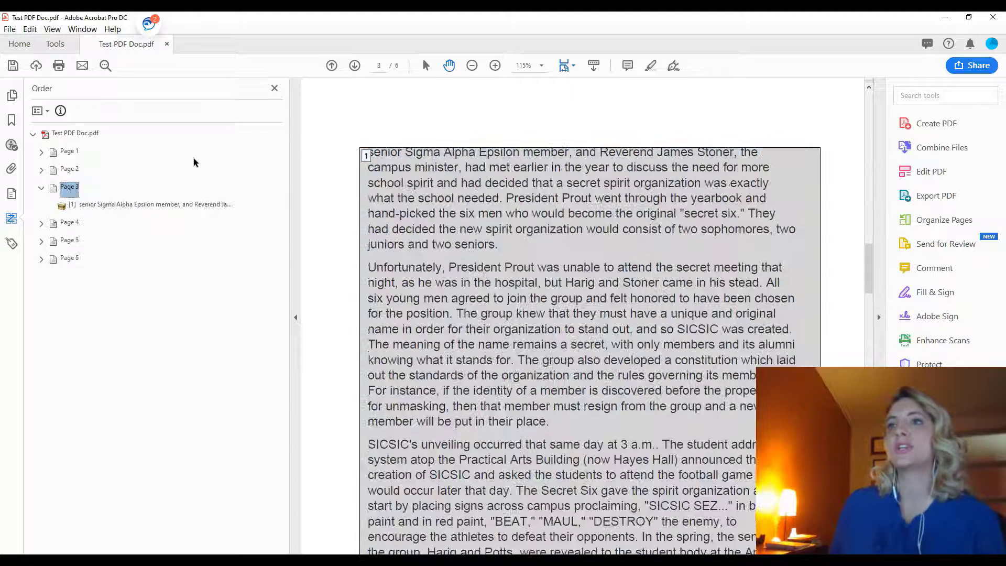
key("Down")
key("Down")
key("Down")
key("Down")
key("Down")
key("Down")
key("Down")
key("Down")
key("Down")
key("Down")
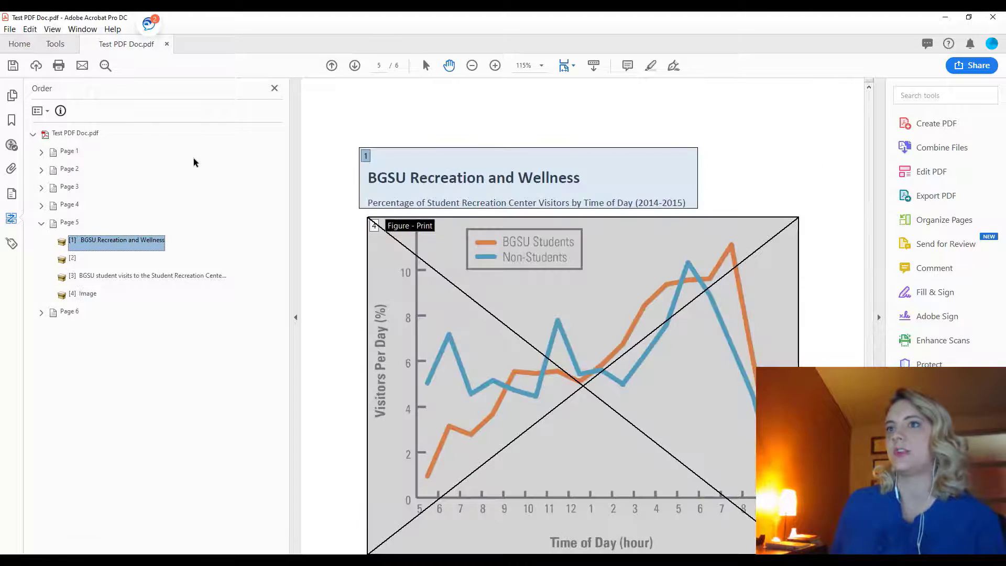
key("Down")
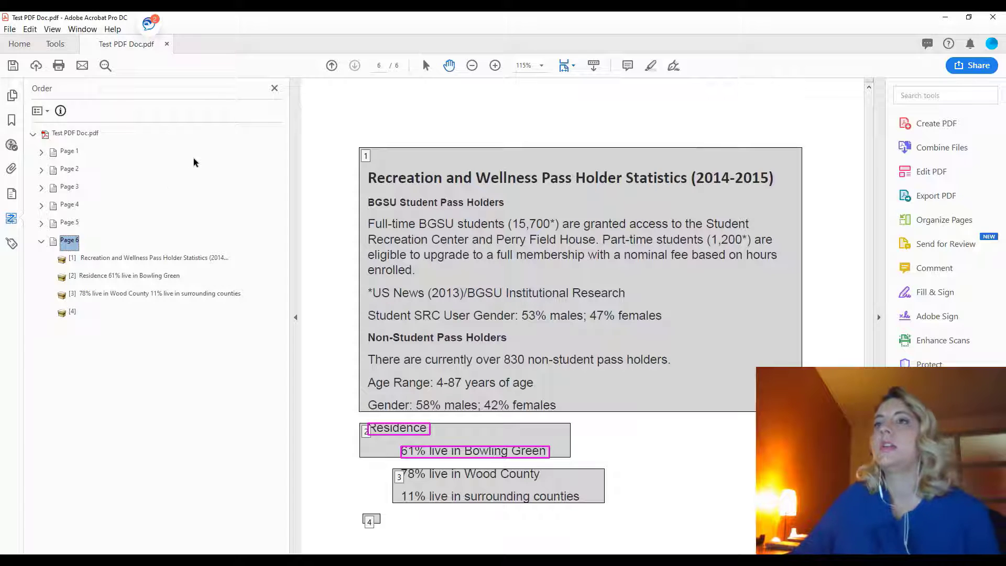
left_click(41, 242)
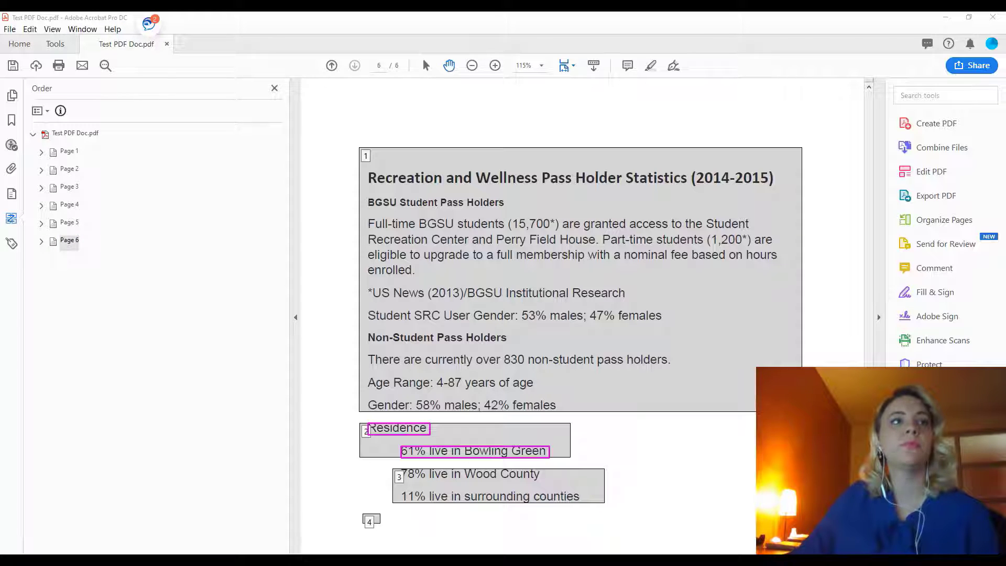
- Switch to the browser and open the Accessible Course Design page among the Center for Faculty Excellence's Just-In-Time Resources
left_click_drag(0, 105, 554, 16)
scroll(126, 365, "down", 3)
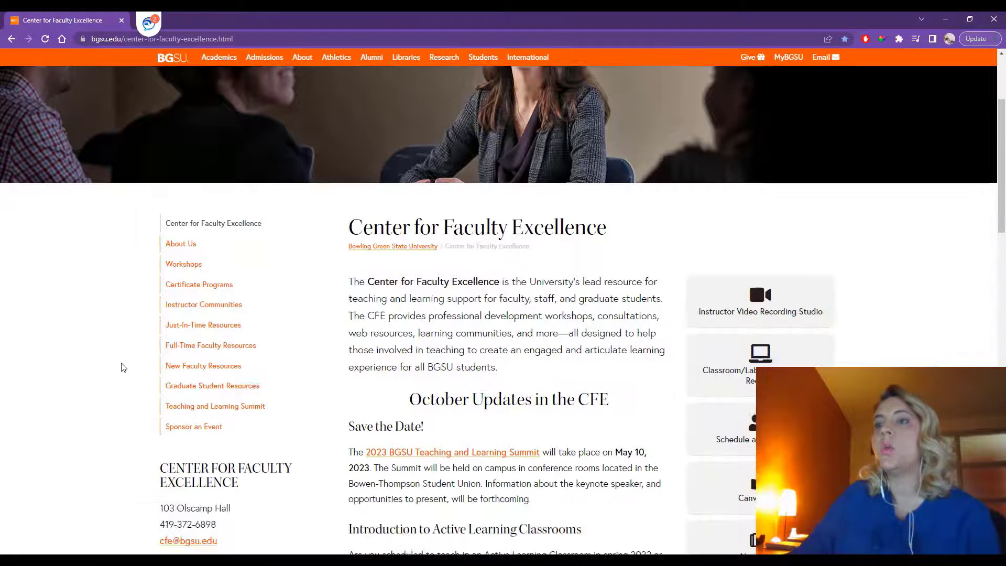
left_click(208, 327)
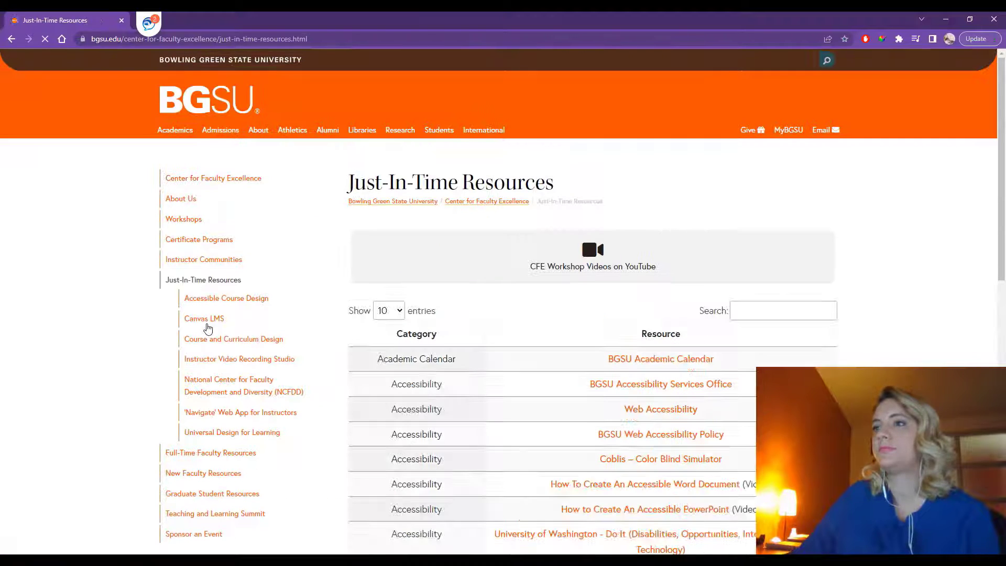
left_click(255, 300)
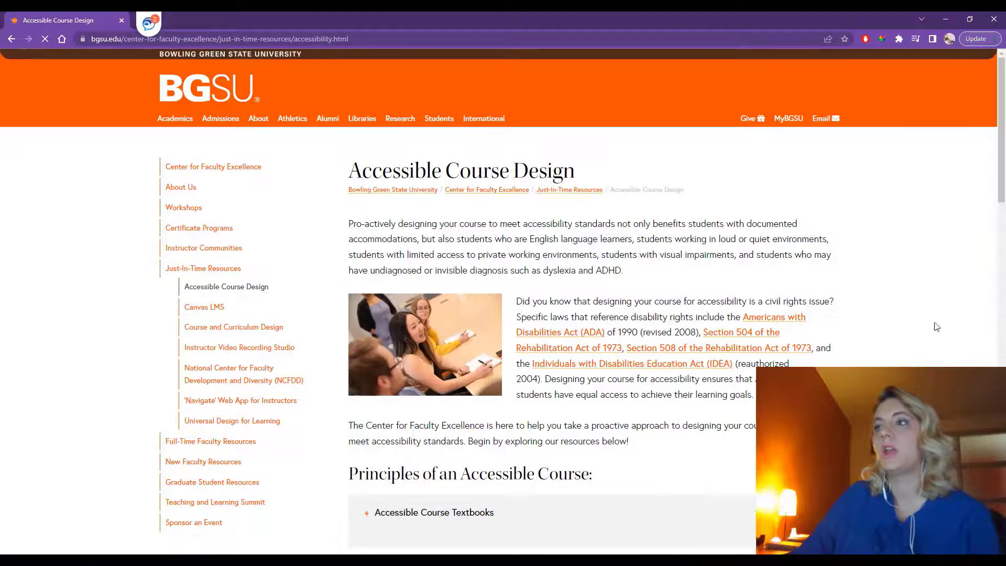
- Expand the "Accessible Course Typeface and Color Contrast" section and read its Color Contrast guidance
scroll(886, 309, "down", 3)
scroll(888, 310, "down", 7)
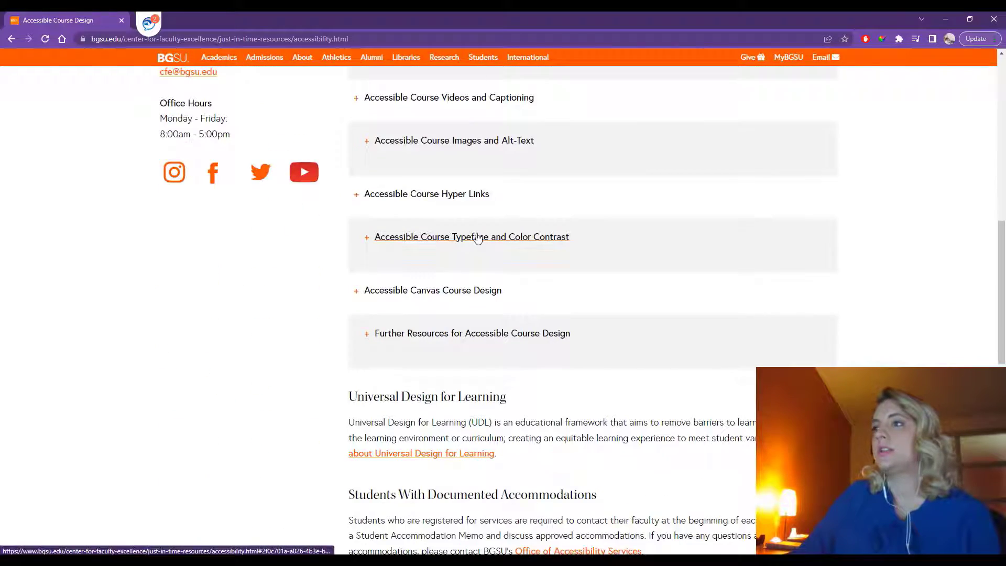
left_click(436, 240)
scroll(830, 327, "down", 5)
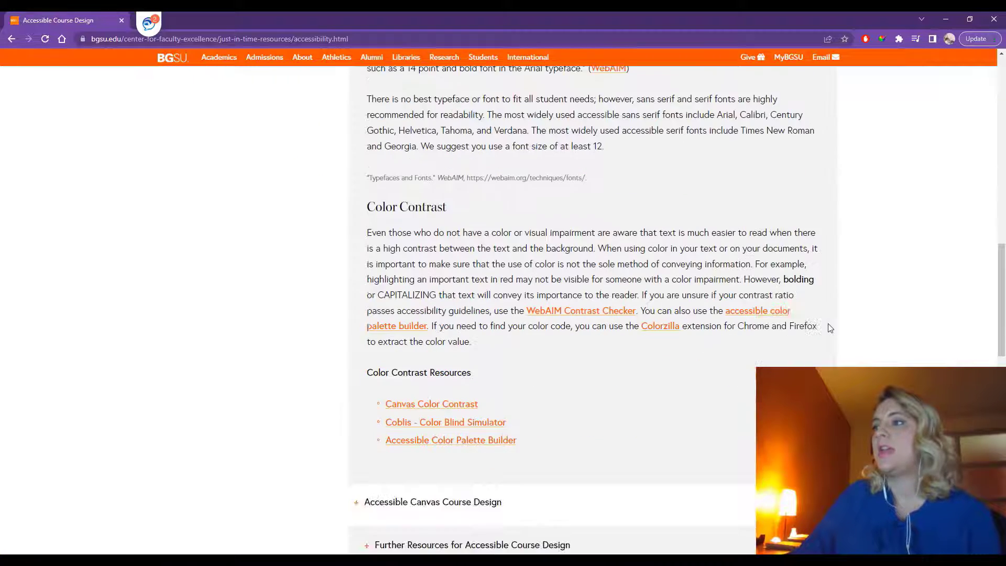
scroll(829, 327, "down", 1)
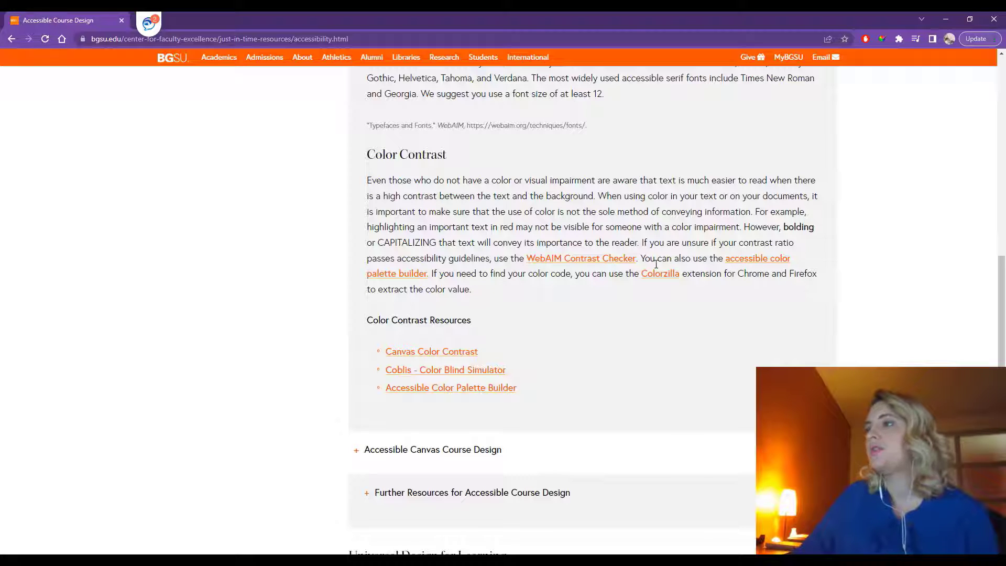
- Look at the WebAIM Contrast Checker and the ColorZilla page linked from the Color Contrast guidance
left_click(589, 261)
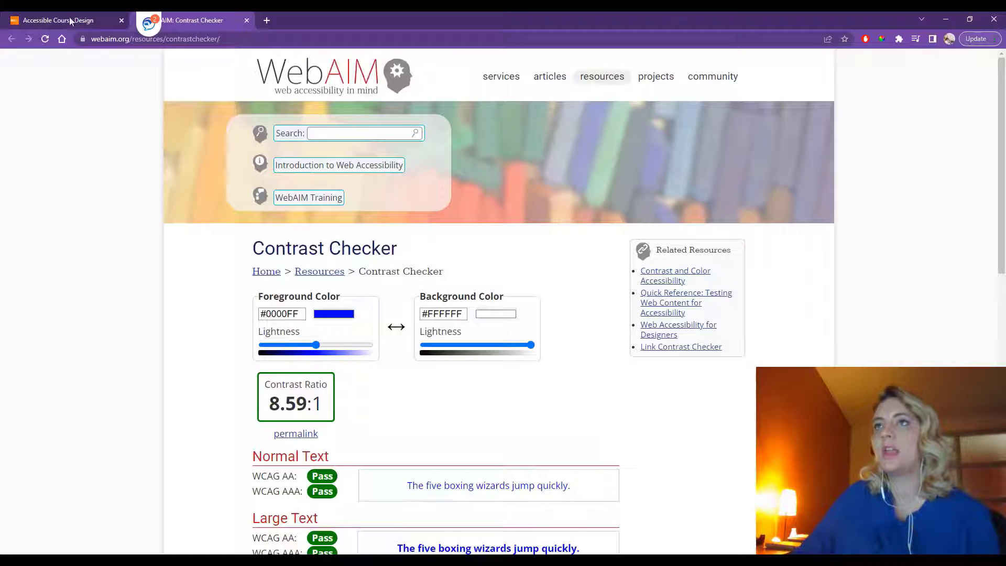
scroll(869, 278, "down", 3)
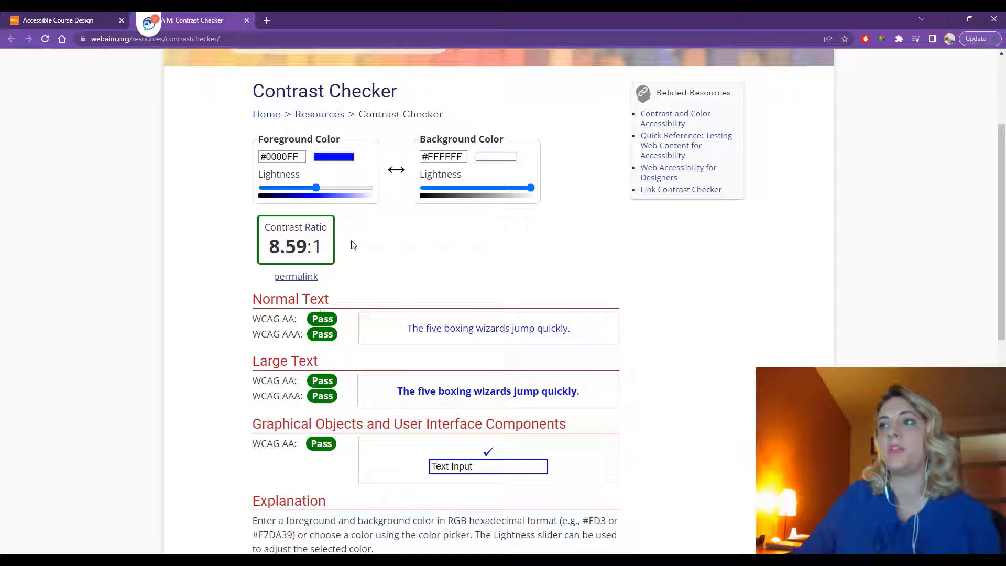
left_click(81, 15)
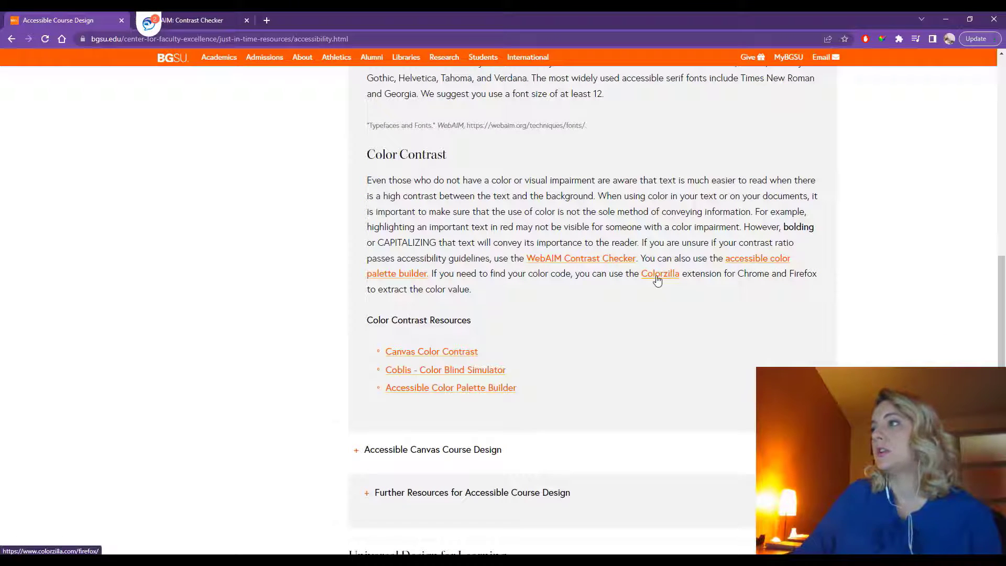
left_click(655, 275)
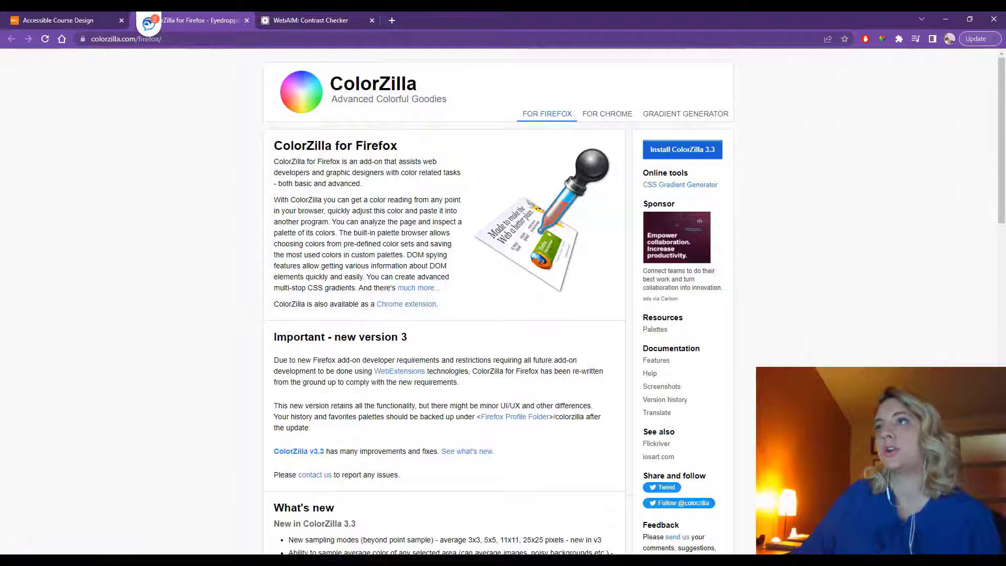
left_click(342, 16)
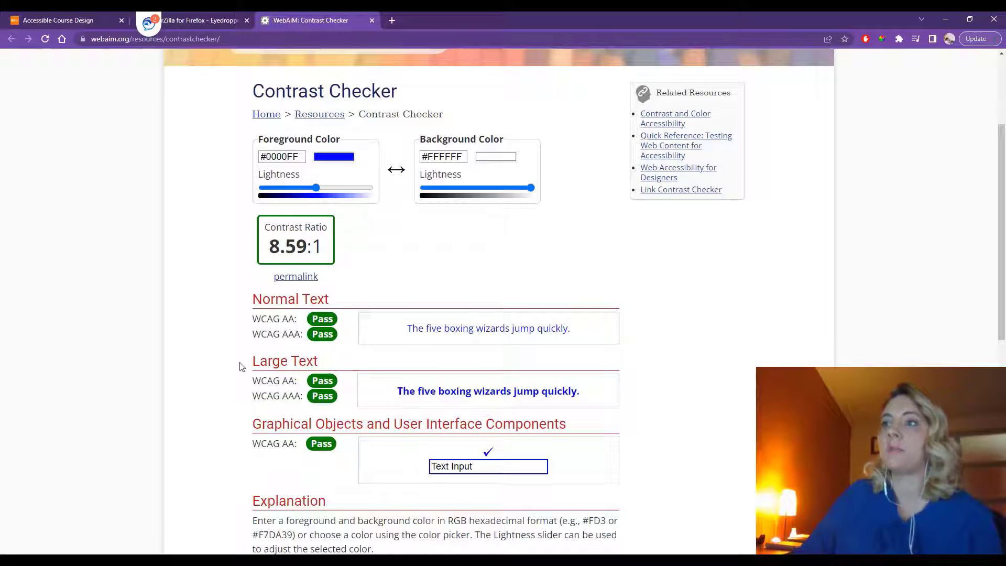
left_click(75, 16)
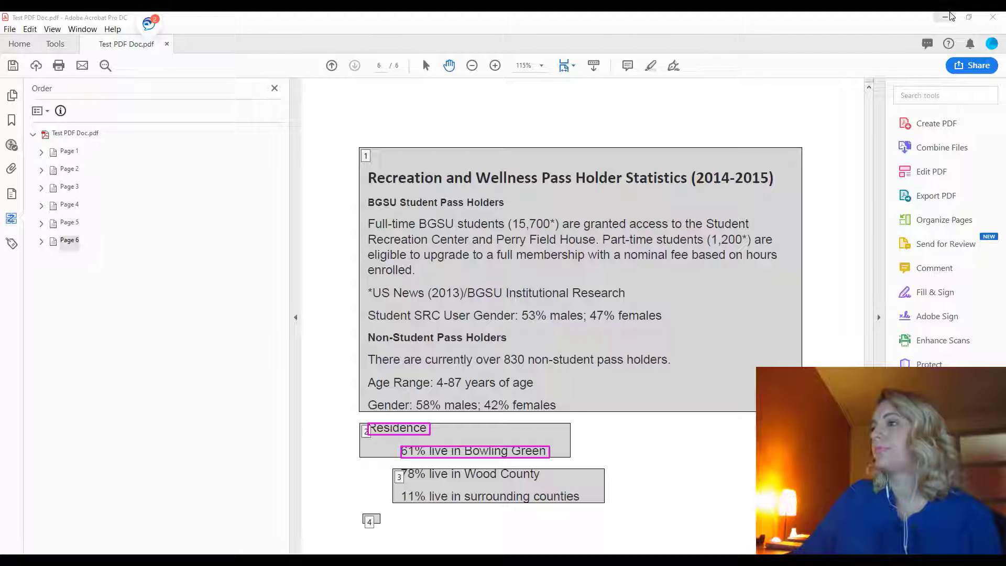
- Return to the PDF in Acrobat and expand page 6 in the reading order
left_click(945, 19)
left_click(42, 242)
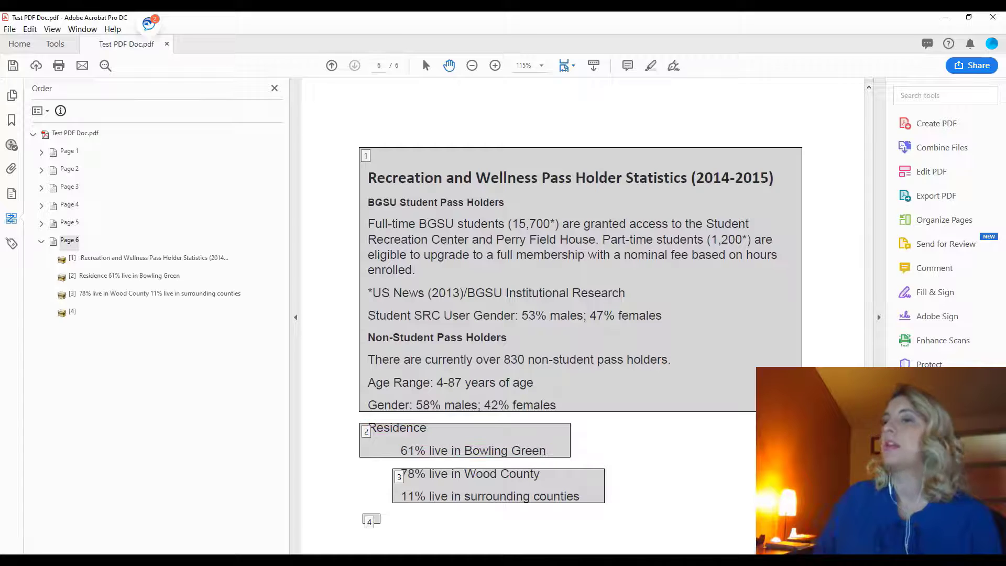